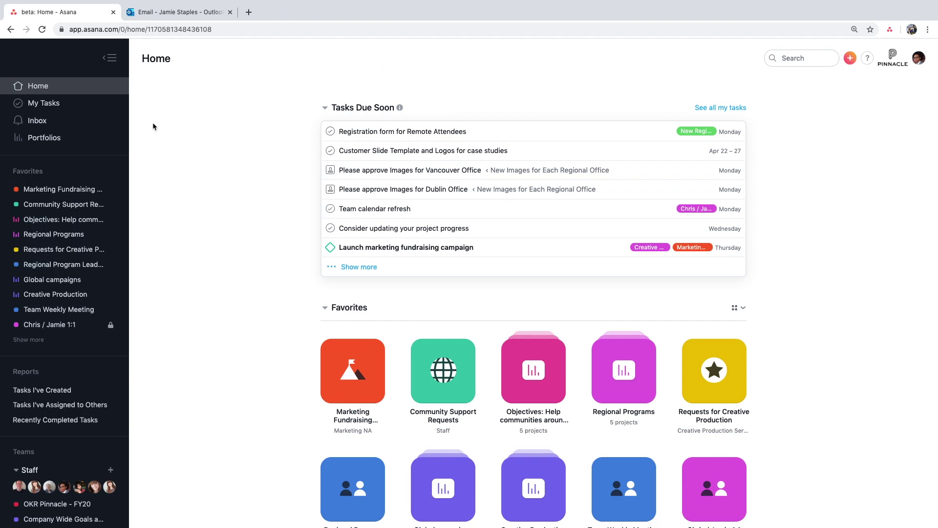
# - Scroll the sidebar and open My Tasks
pyautogui.scroll(-1, 115, 240)
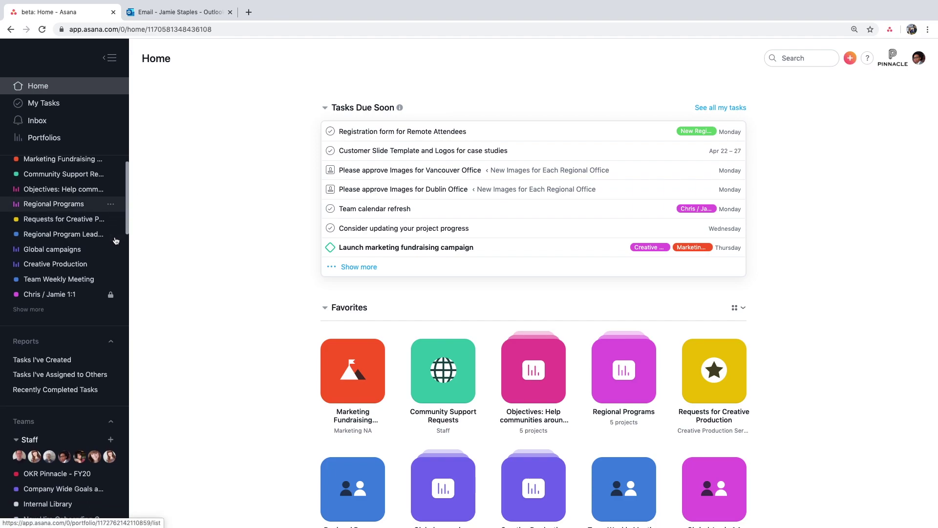
pyautogui.scroll(-5, 115, 240)
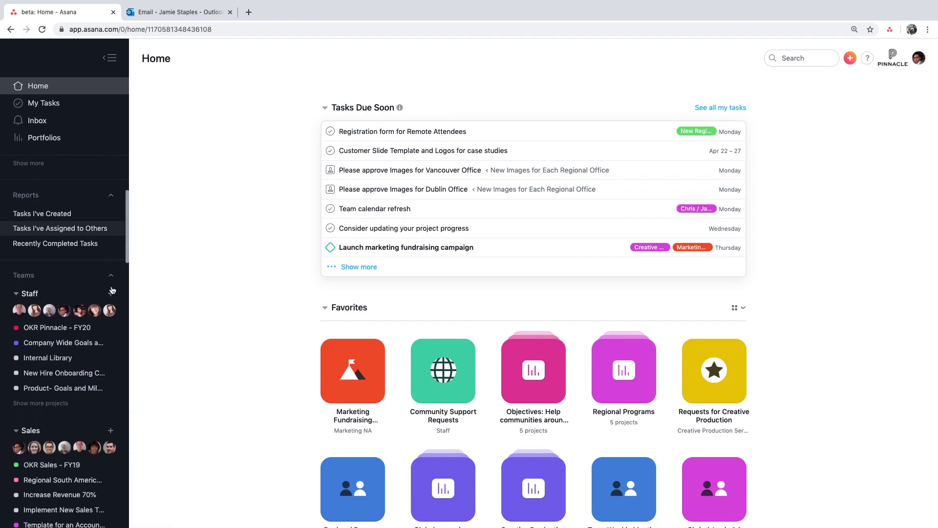
pyautogui.scroll(-1, 113, 290)
pyautogui.scroll(7, 112, 289)
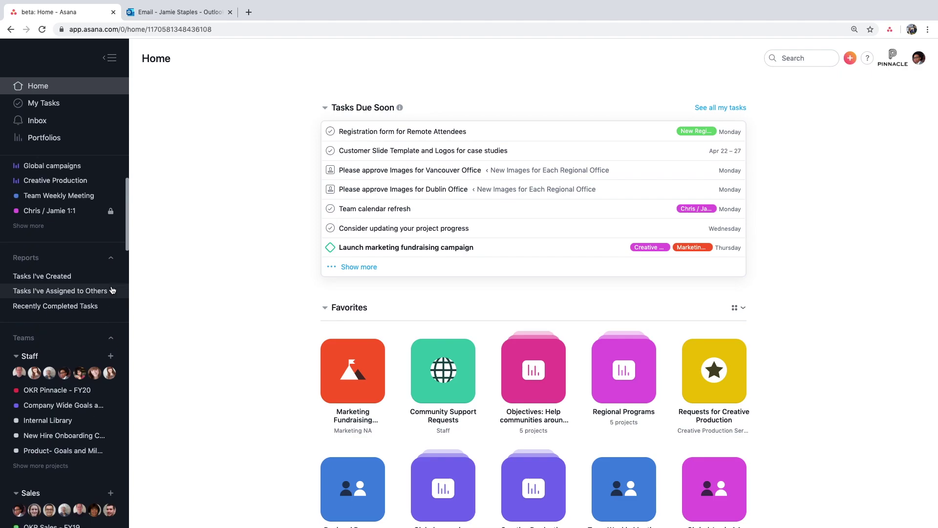
pyautogui.click(84, 105)
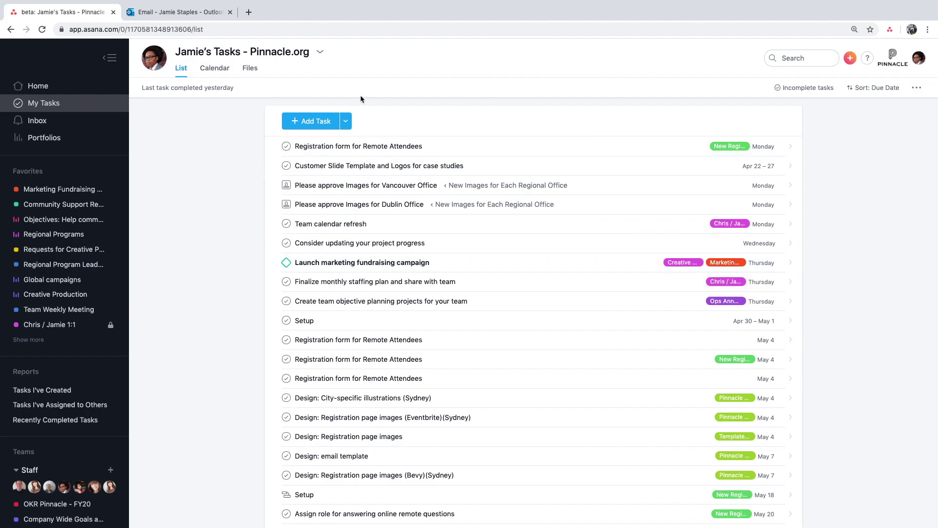
# - Check My Tasks in Calendar view, then return to the list layout
pyautogui.click(215, 69)
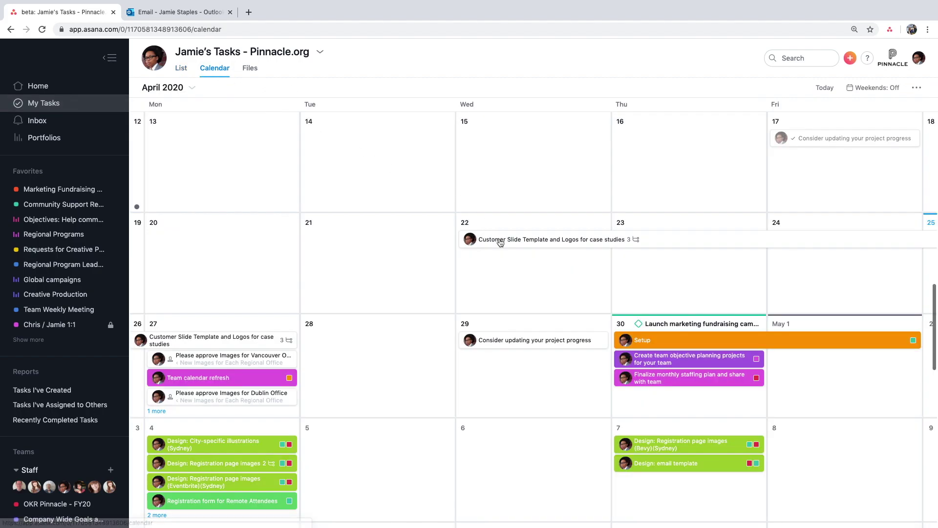
pyautogui.scroll(-3, 505, 325)
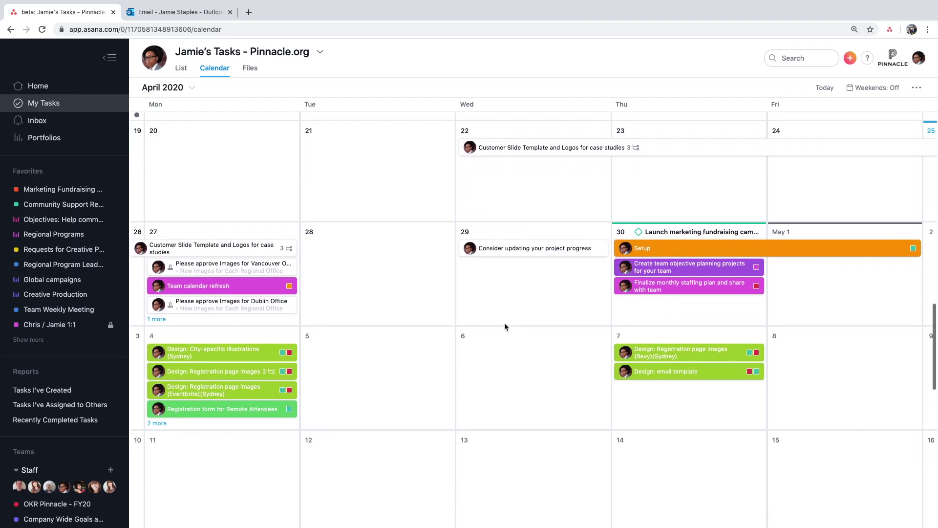
pyautogui.scroll(1, 505, 323)
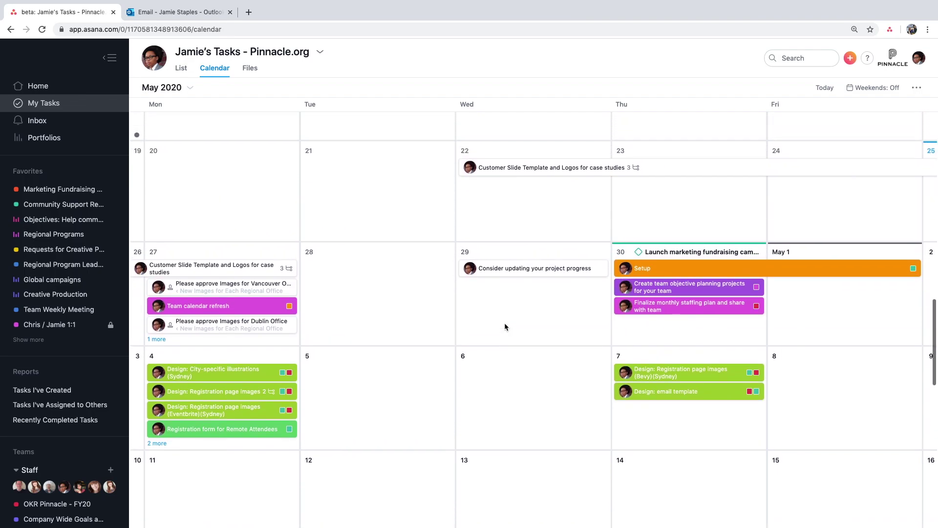
pyautogui.click(183, 71)
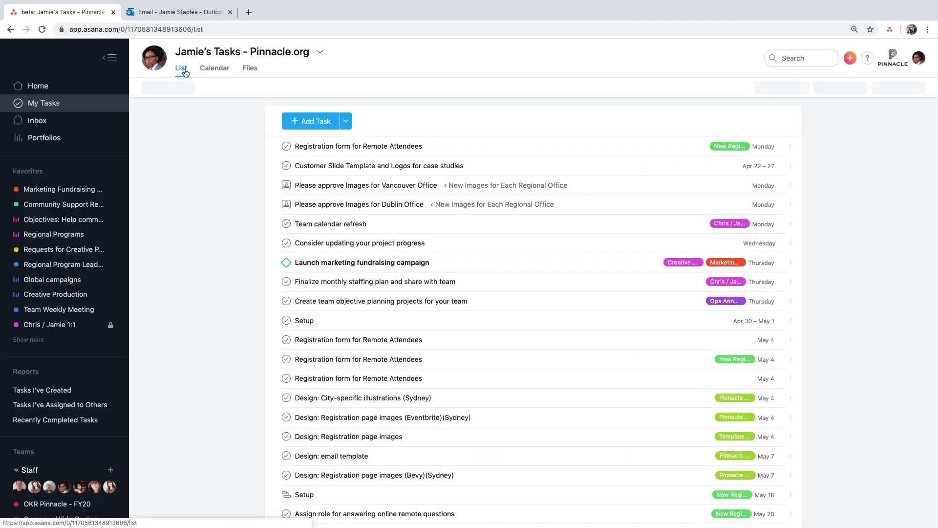
# - Open the Inbox and scroll through the status update and task activity feed
pyautogui.click(76, 122)
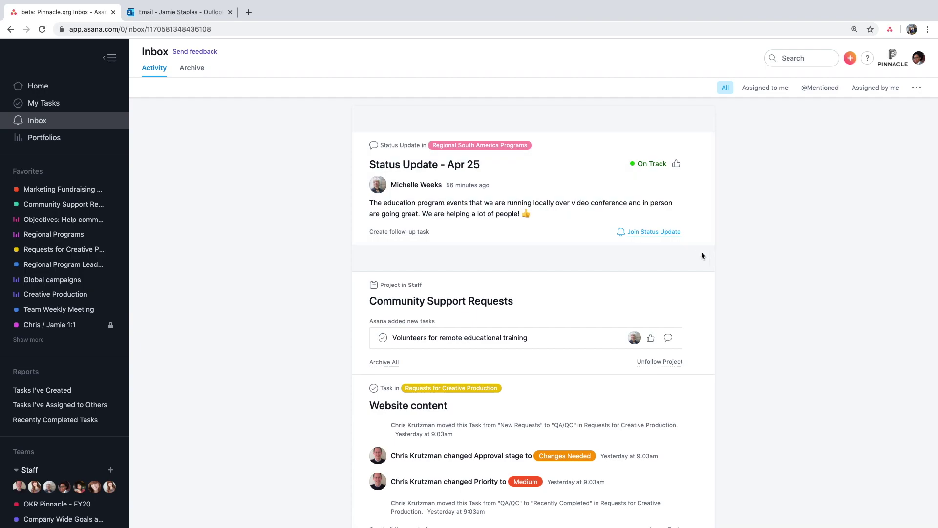
pyautogui.scroll(-4, 702, 255)
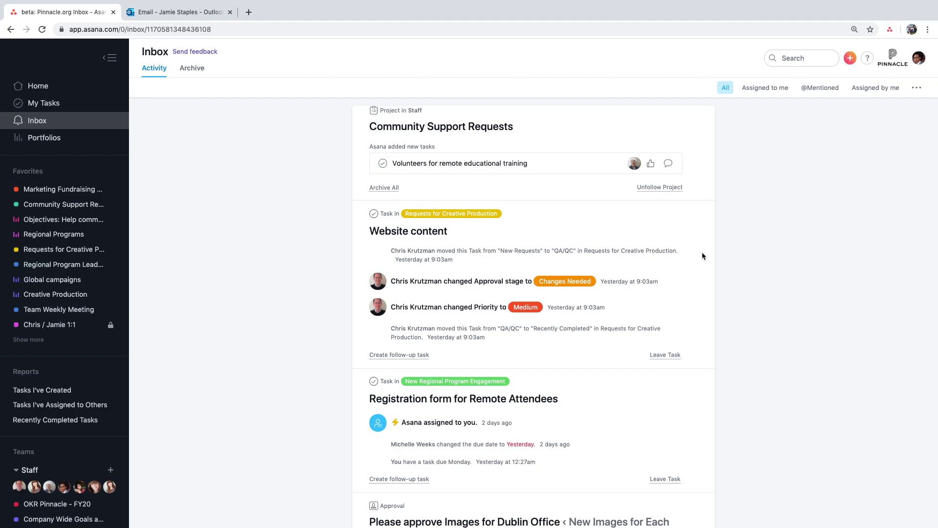
pyautogui.scroll(4, 702, 255)
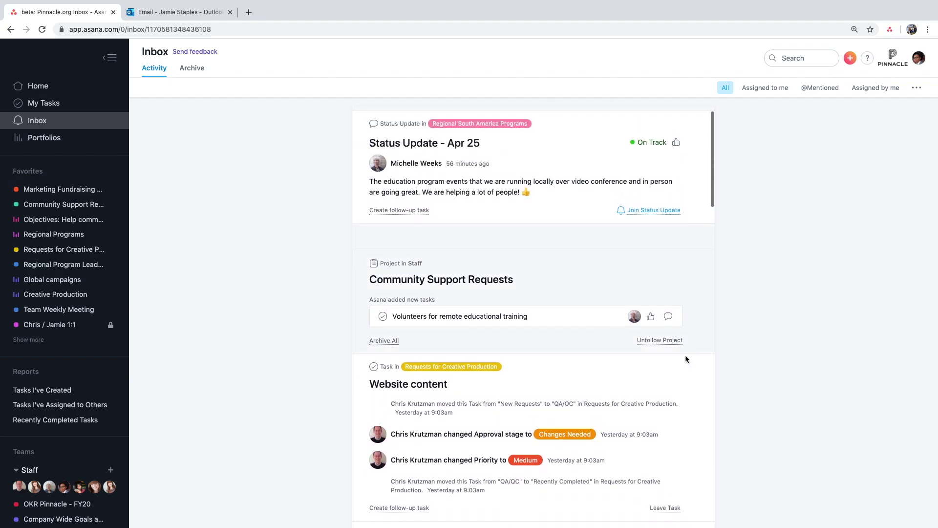
pyautogui.click(630, 389)
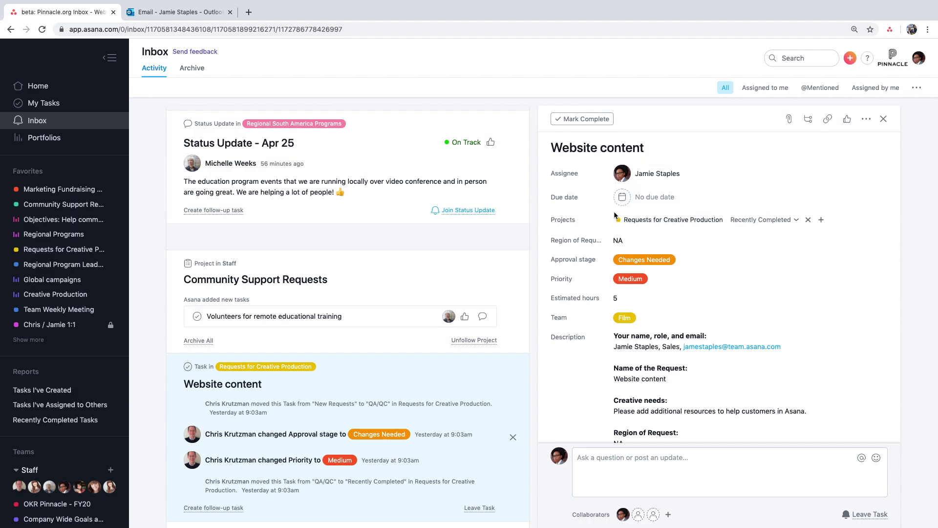
pyautogui.scroll(-2, 614, 214)
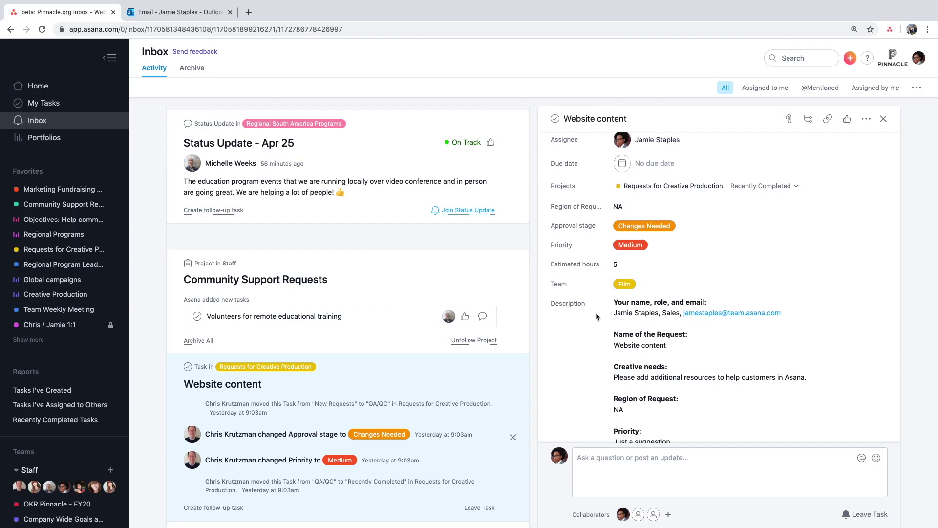
pyautogui.scroll(-4, 597, 322)
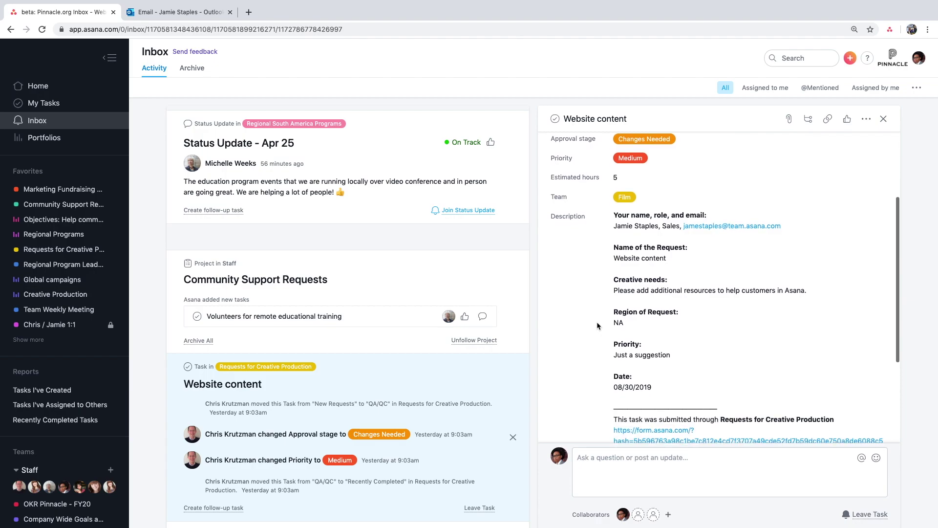
pyautogui.scroll(-6, 597, 321)
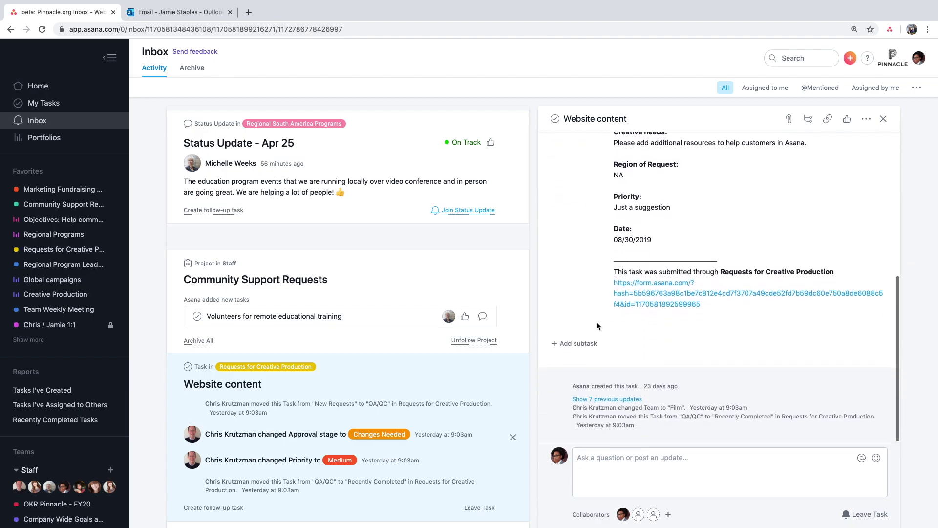
pyautogui.click(579, 343)
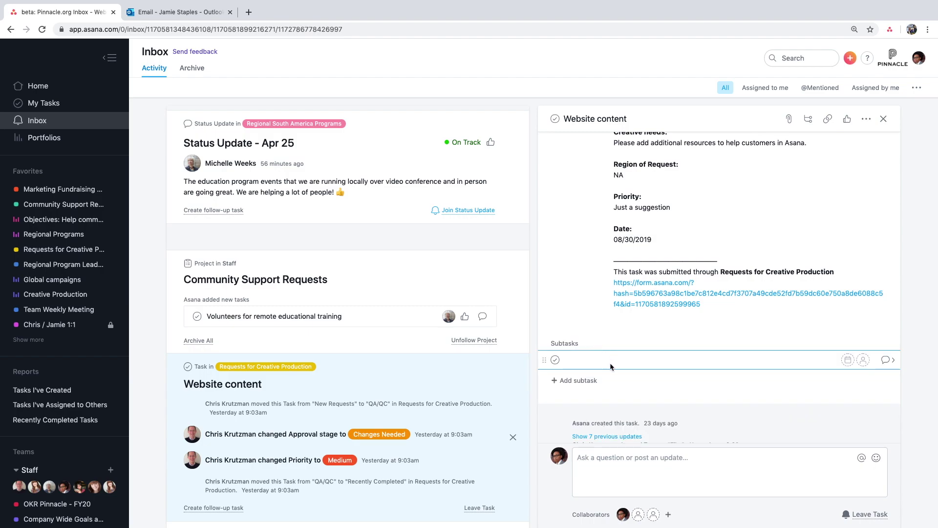
pyautogui.scroll(-2, 700, 350)
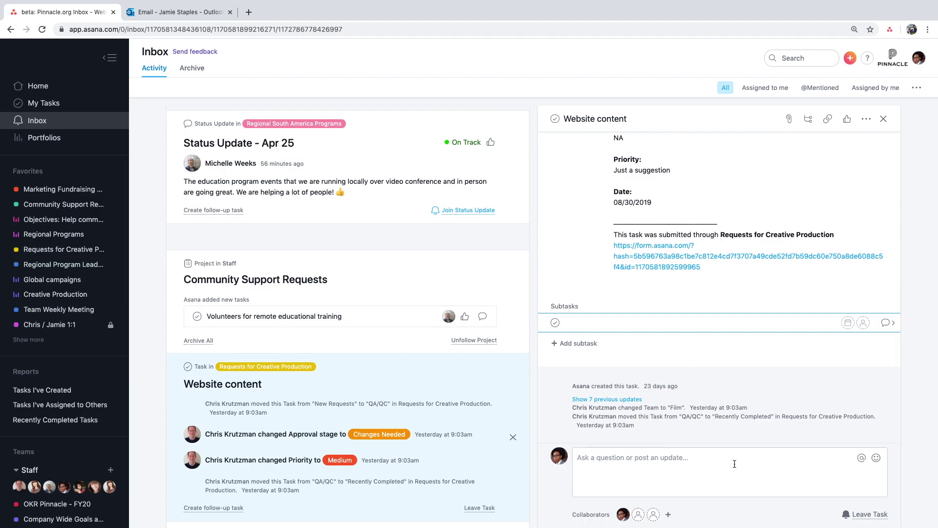
pyautogui.press('Escape')
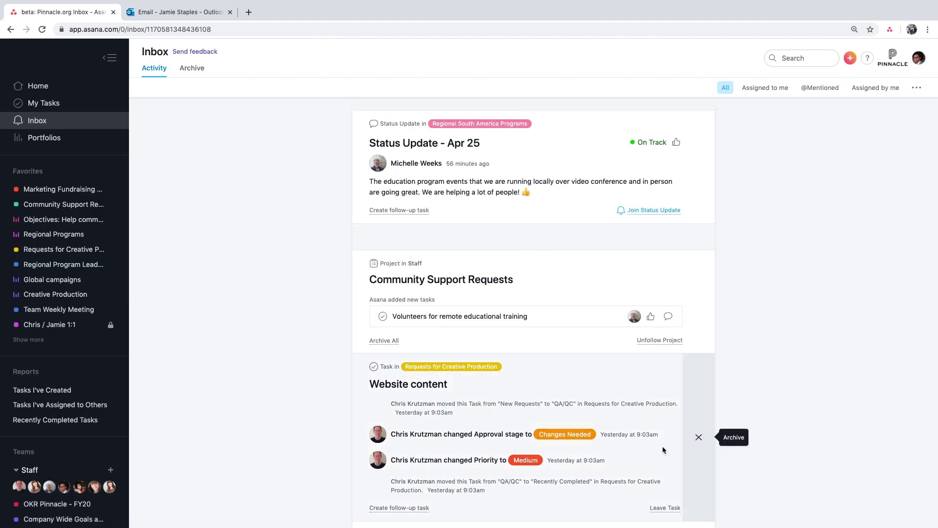
# - Open Marketing Fundraising Campaign and scroll its sections from Milestone to Meeting notes
pyautogui.click(94, 196)
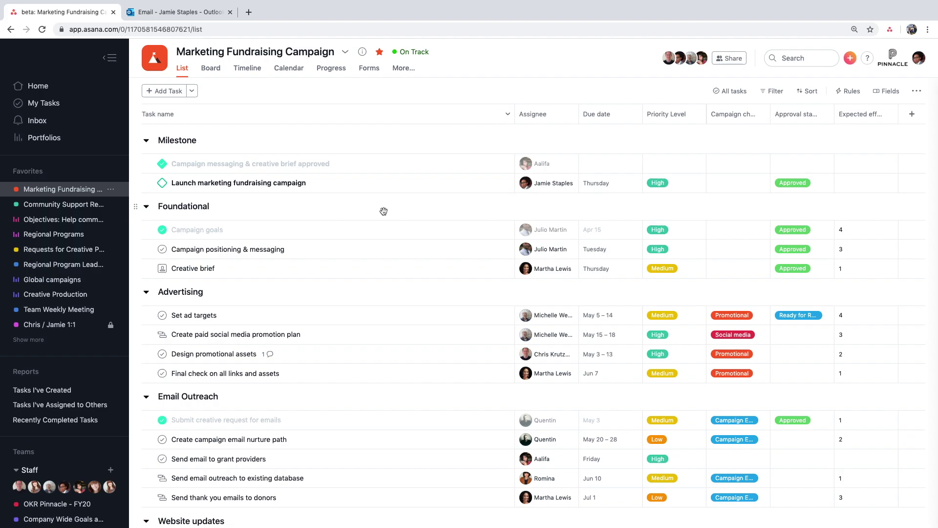
pyautogui.scroll(-1, 382, 210)
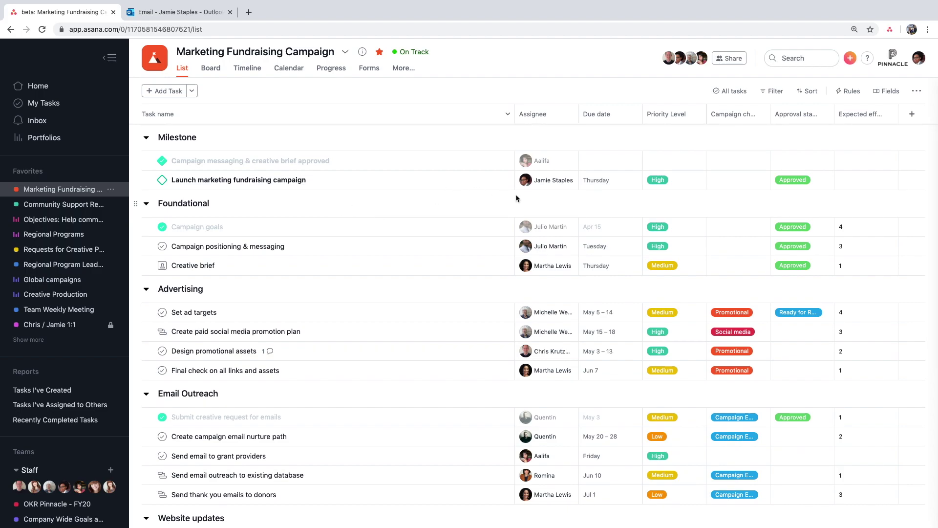
pyautogui.scroll(-2, 468, 210)
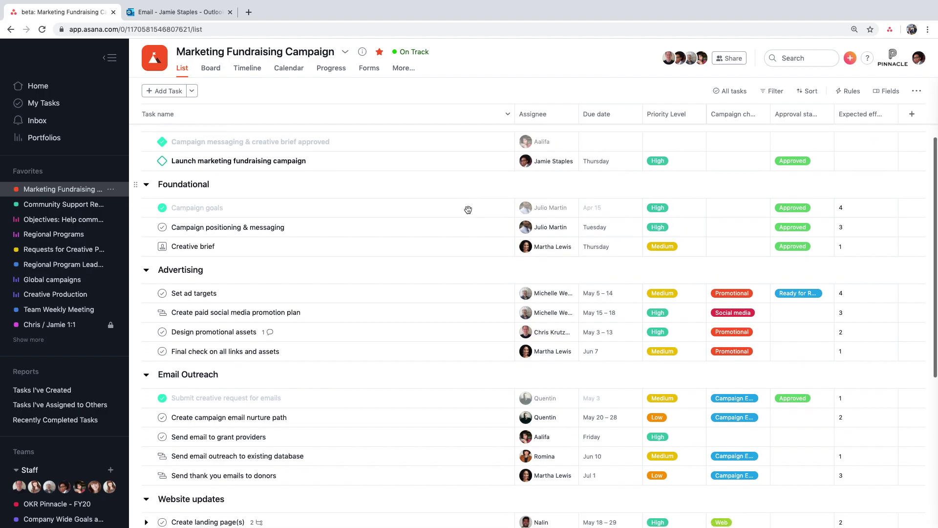
pyautogui.scroll(-2, 467, 234)
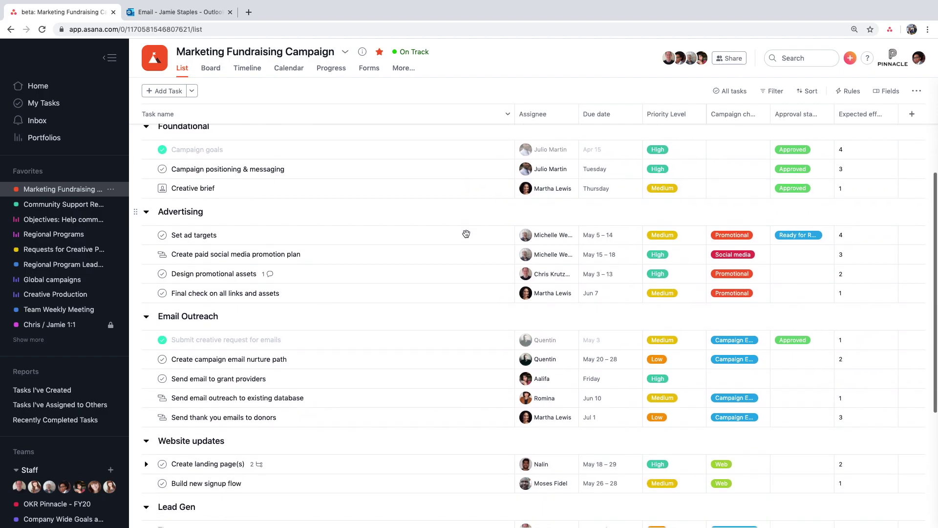
pyautogui.scroll(-3, 465, 290)
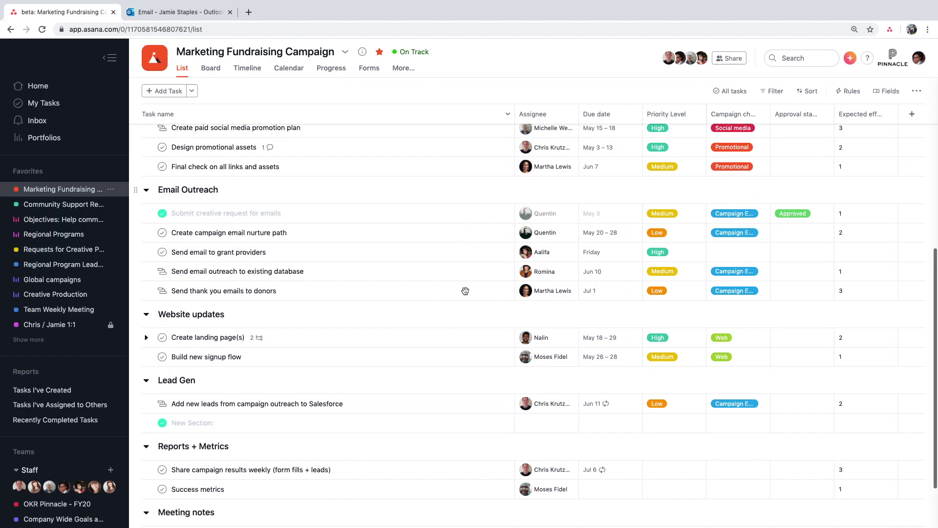
pyautogui.scroll(7, 465, 291)
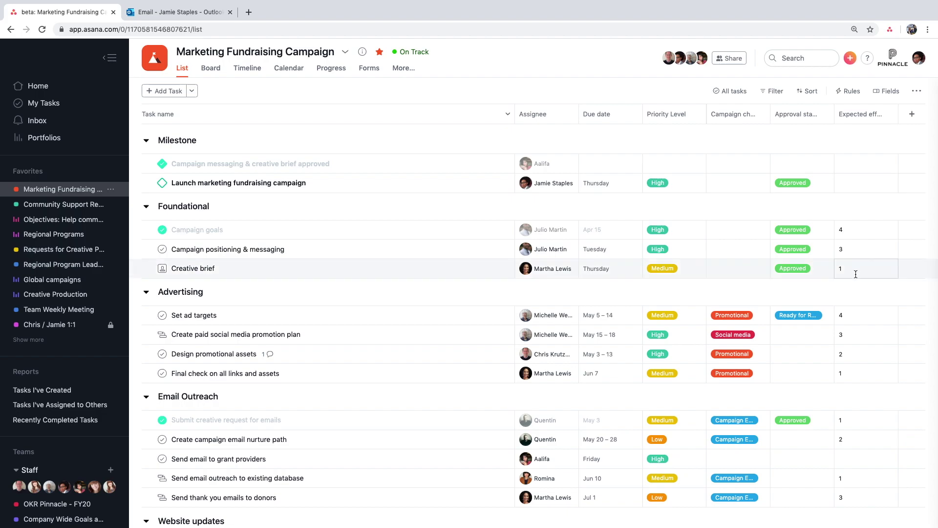
# - Hide and then restore the Expected effort column in the project's field list
pyautogui.click(888, 91)
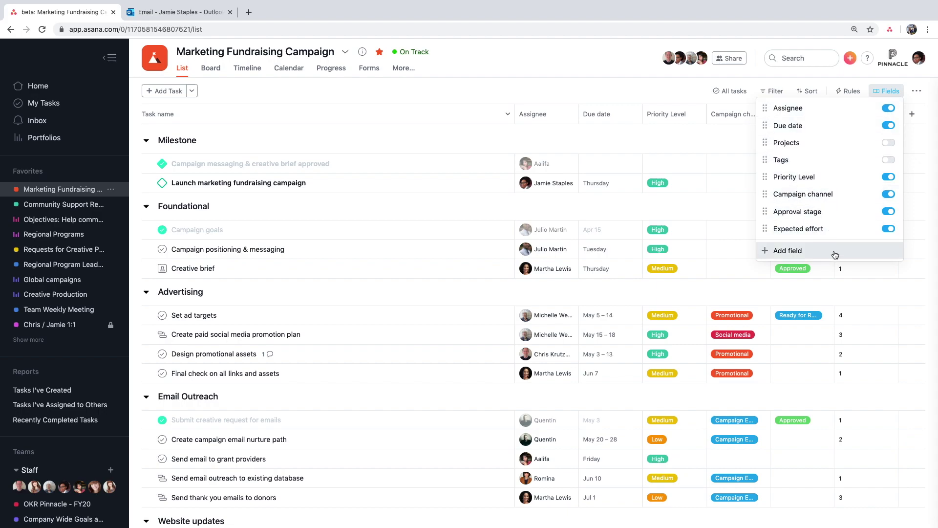
pyautogui.click(889, 231)
pyautogui.click(889, 230)
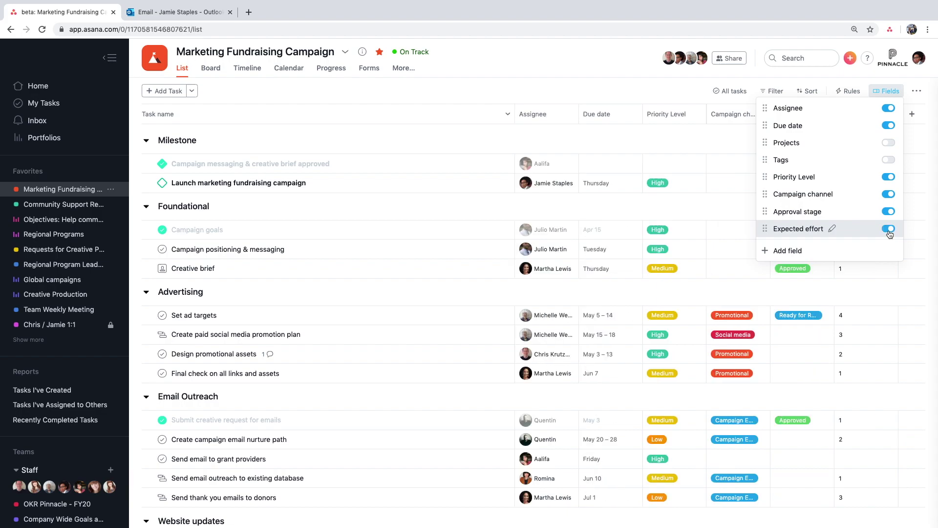
# - Start a new Number custom field with Standard format, then cancel it
pyautogui.click(858, 250)
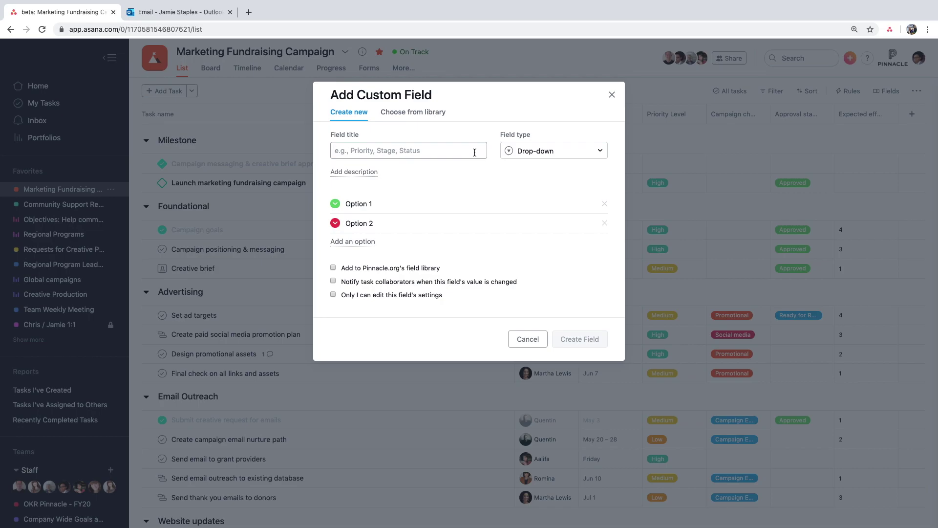
pyautogui.click(566, 148)
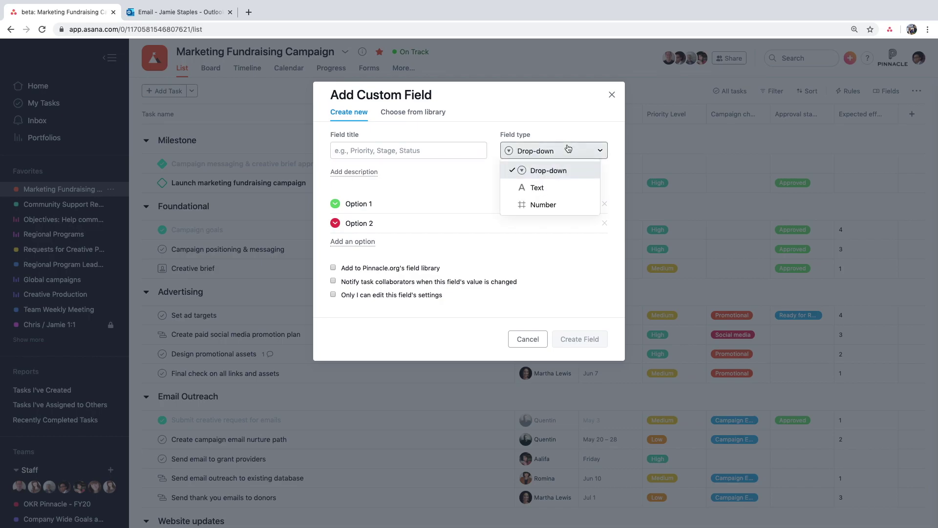
pyautogui.click(561, 206)
pyautogui.click(368, 223)
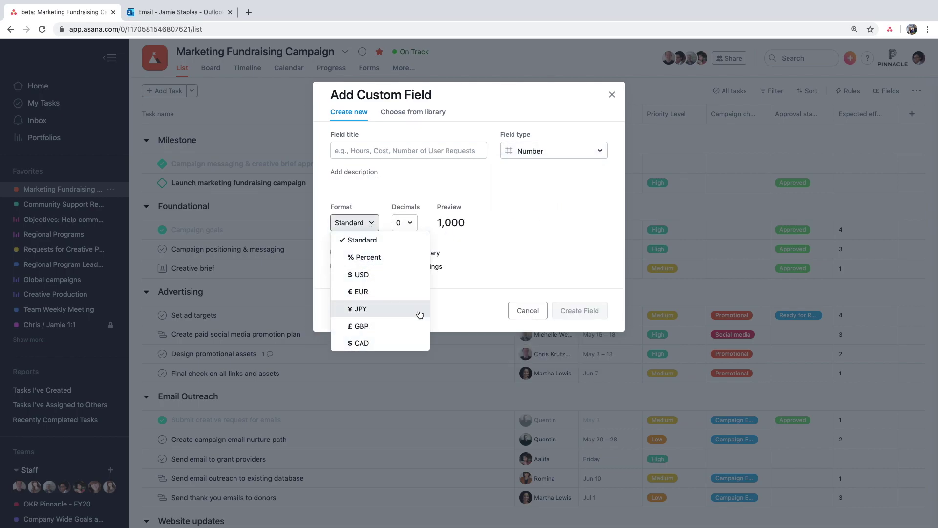
pyautogui.click(488, 286)
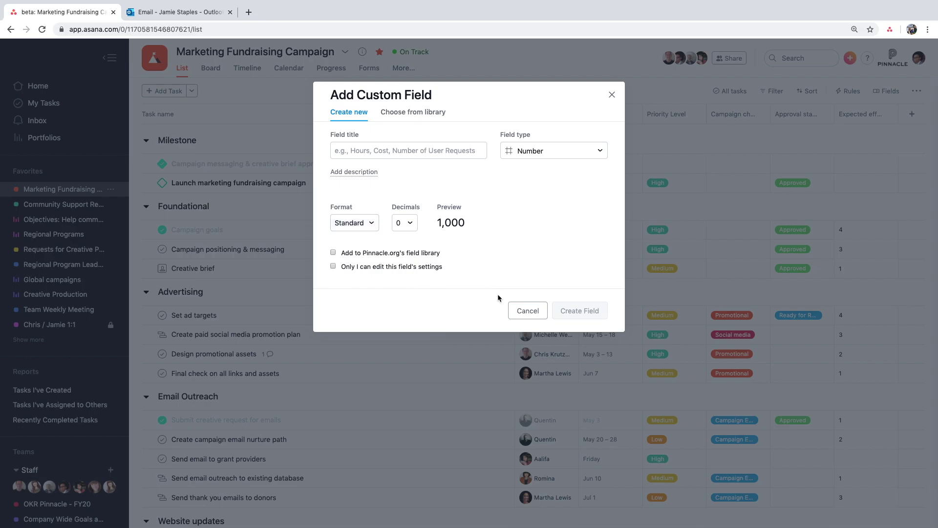
pyautogui.click(520, 310)
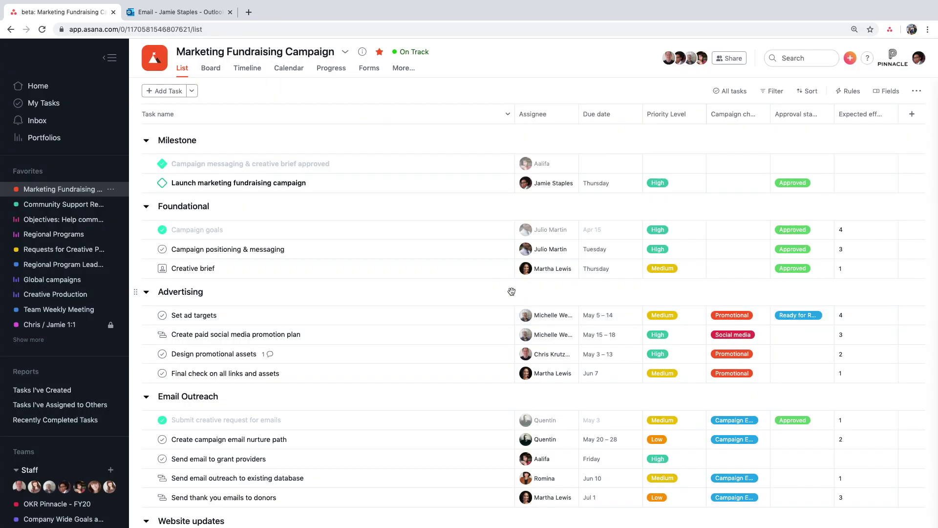
# - Move Set ad targets to the top of Advertising on the Board, then view the calendar and Progress page
pyautogui.click(216, 71)
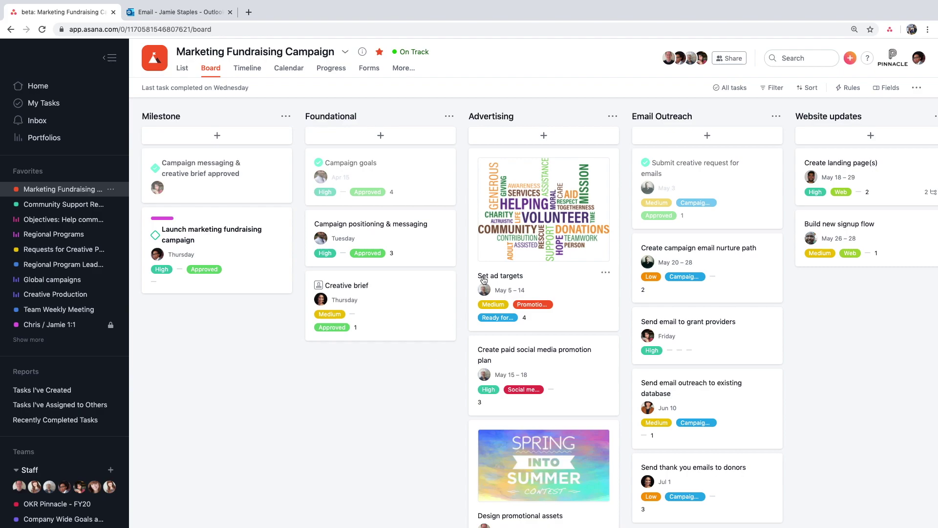
pyautogui.moveTo(533, 204); pyautogui.dragTo(537, 184)
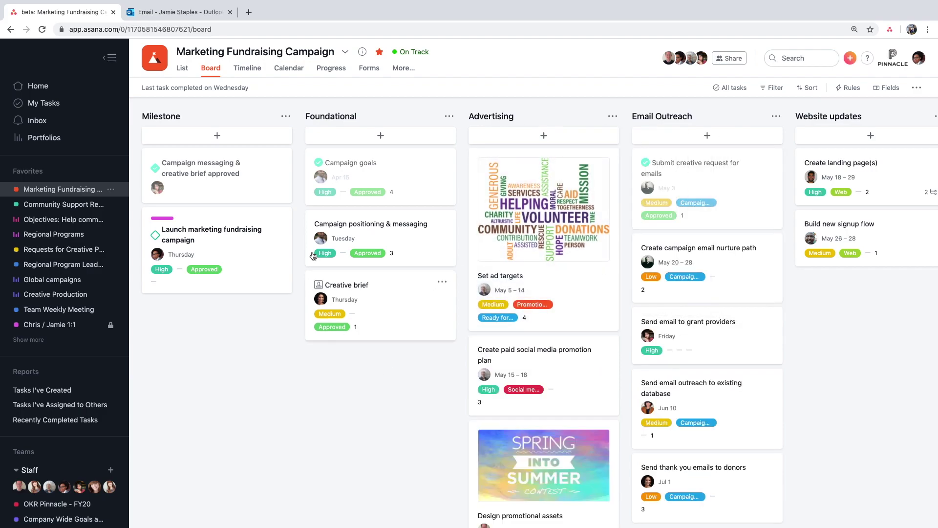
pyautogui.click(283, 71)
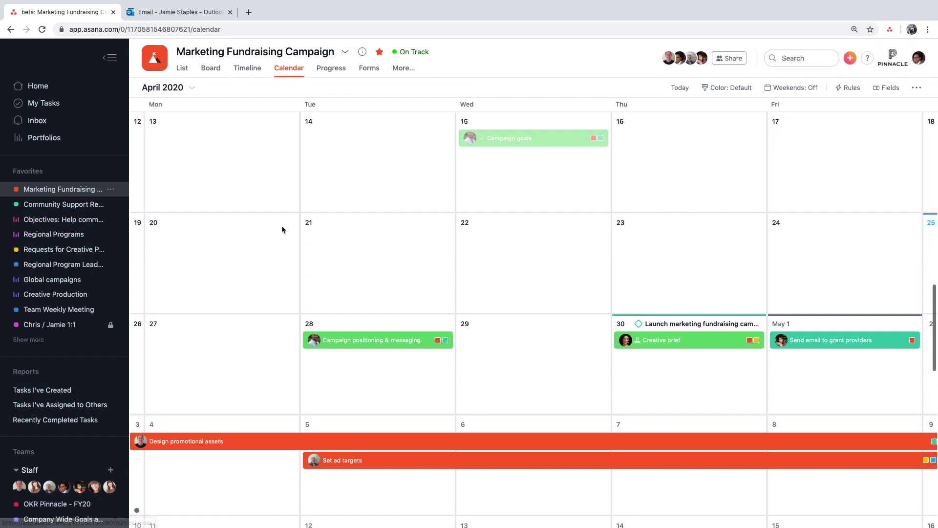
pyautogui.scroll(-3, 429, 274)
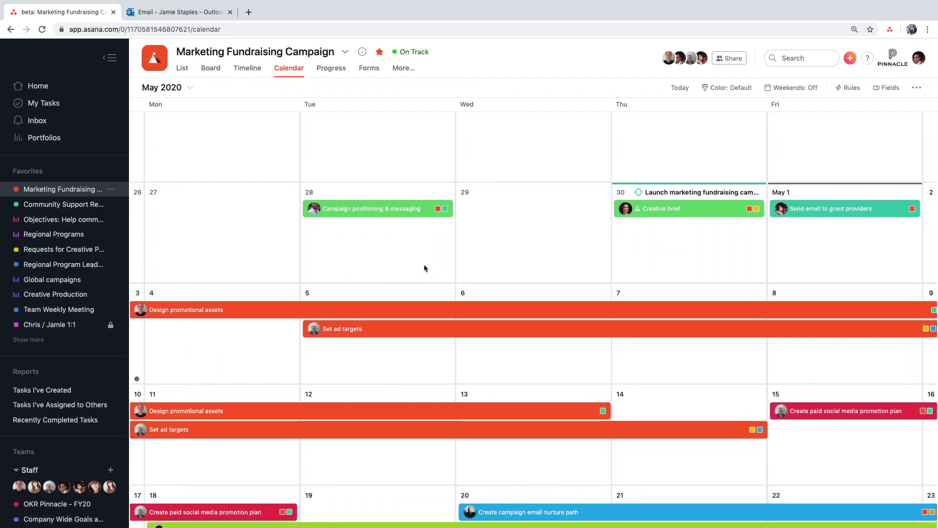
pyautogui.click(331, 68)
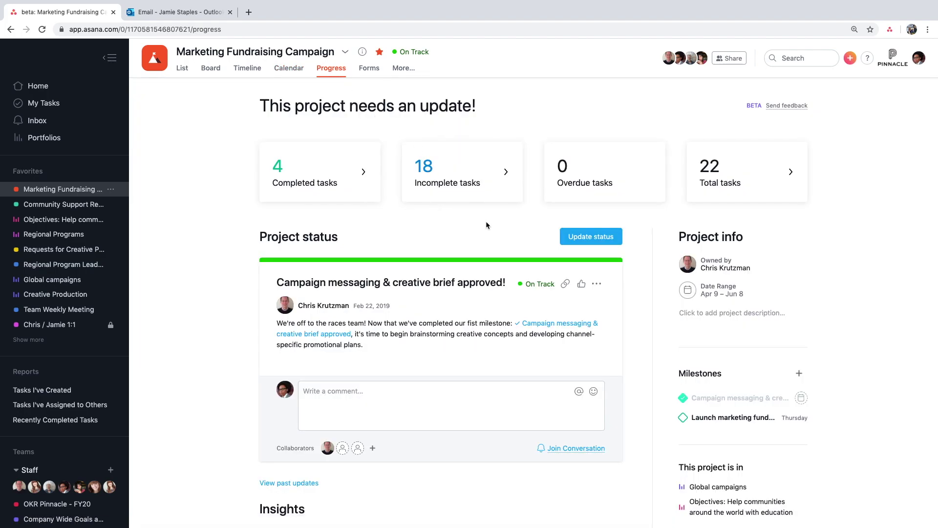
pyautogui.scroll(-2, 517, 226)
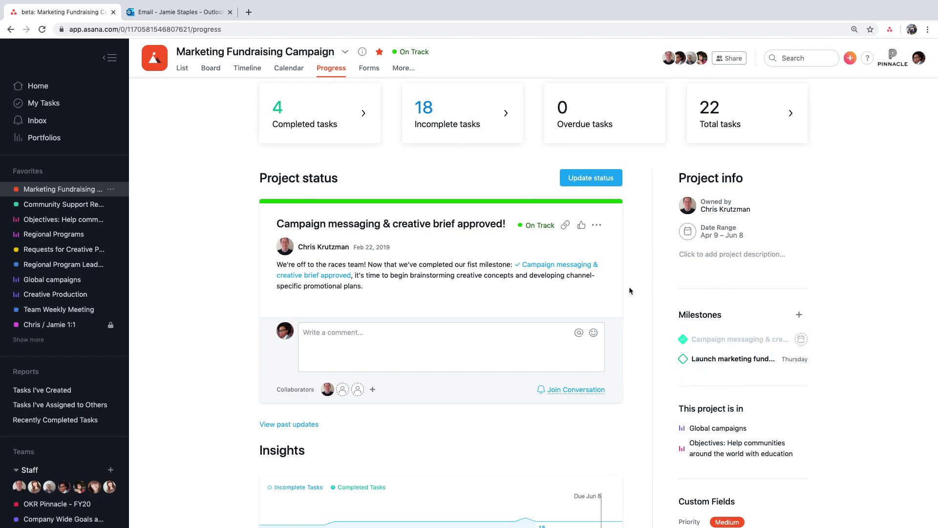
pyautogui.scroll(-3, 522, 298)
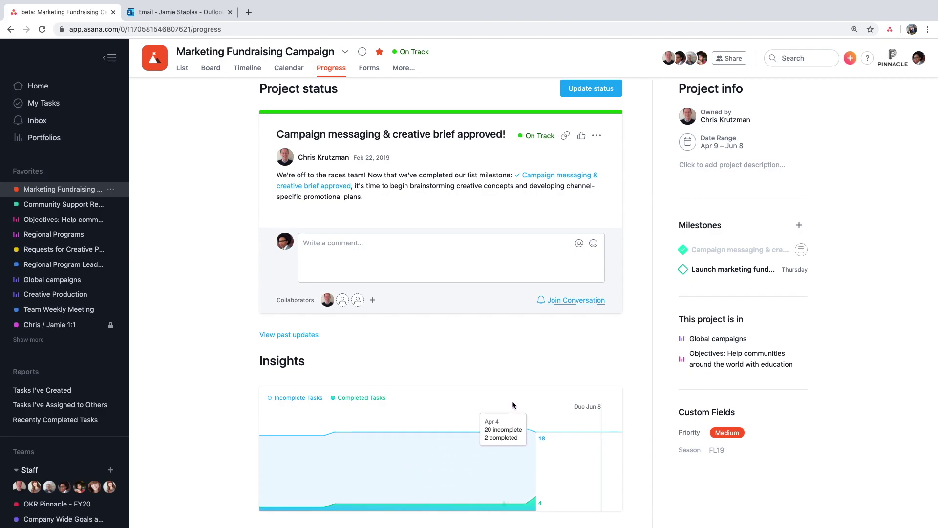
pyautogui.scroll(5, 512, 405)
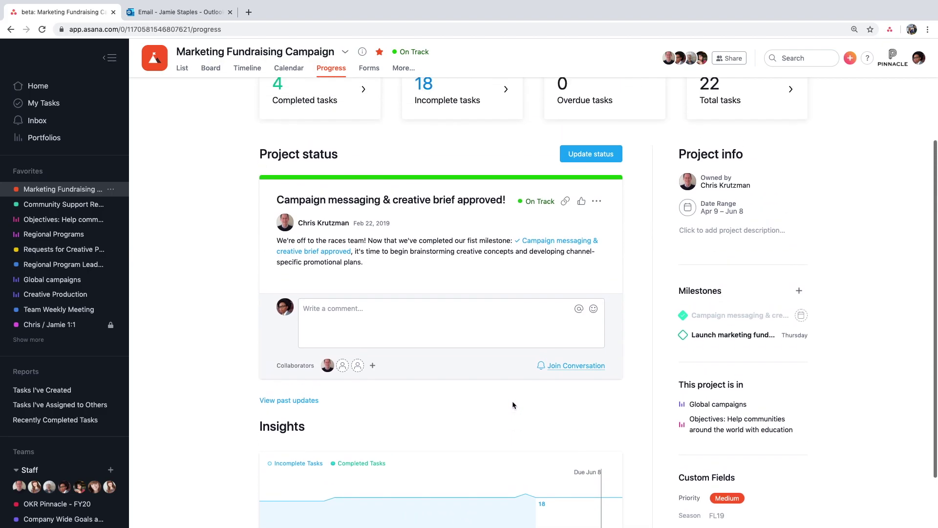
# - In Timeline view, drag the Set ad targets bar to May 9 – 18
pyautogui.click(247, 68)
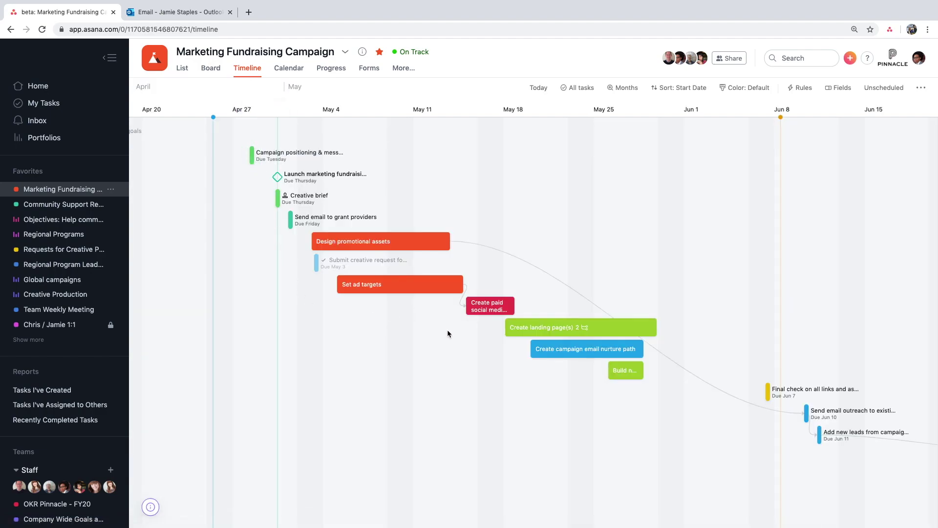
pyautogui.hscroll(3, 532, 375)
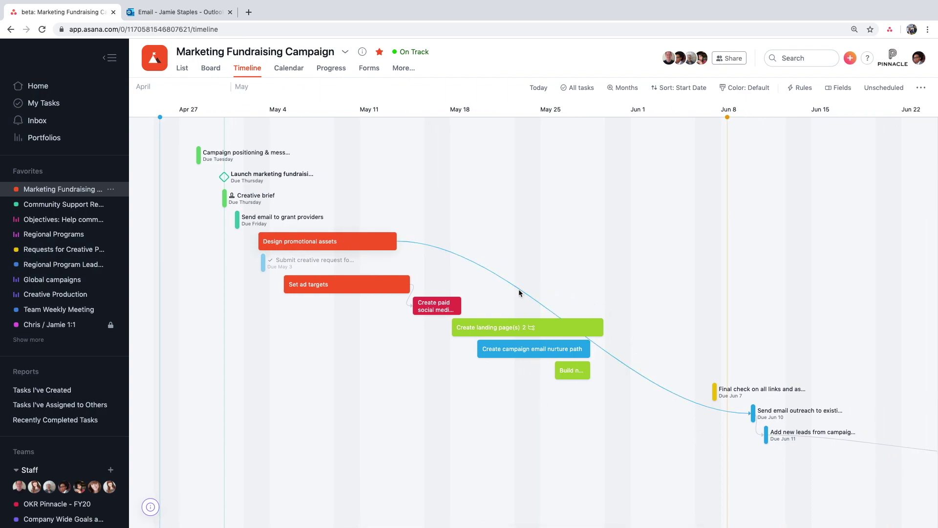
pyautogui.moveTo(389, 291)
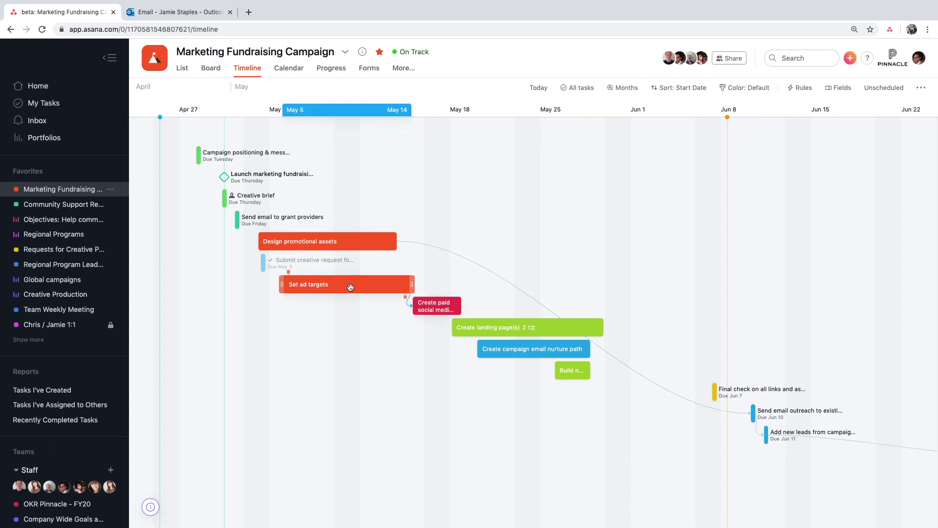
pyautogui.moveTo(350, 287); pyautogui.dragTo(397, 286)
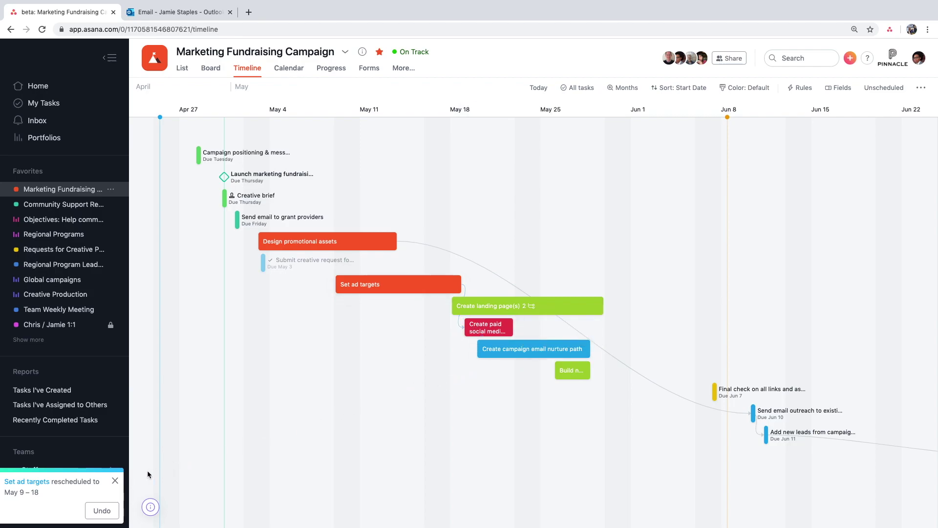
# - Open Create landing page(s) and review its details: May 18 – 29, High priority, effort 2
pyautogui.click(546, 307)
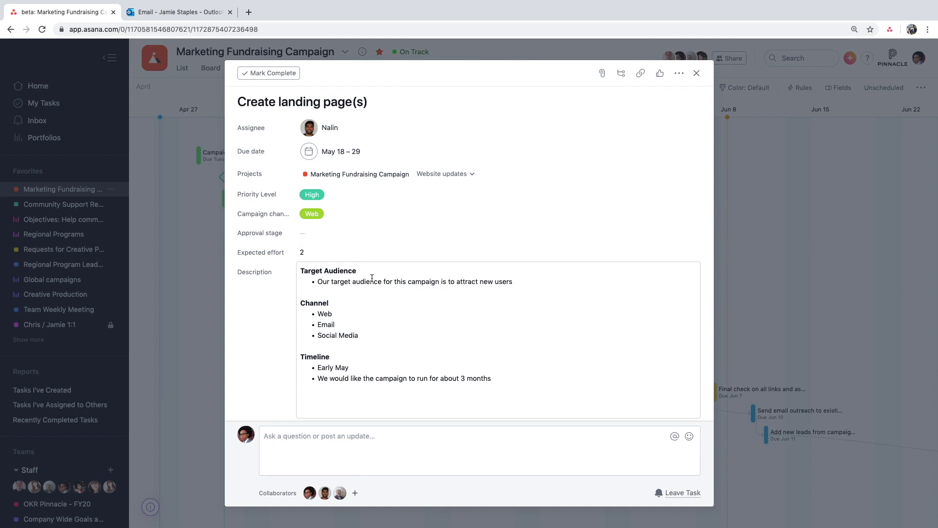
pyautogui.scroll(-5, 404, 316)
pyautogui.scroll(-1, 403, 317)
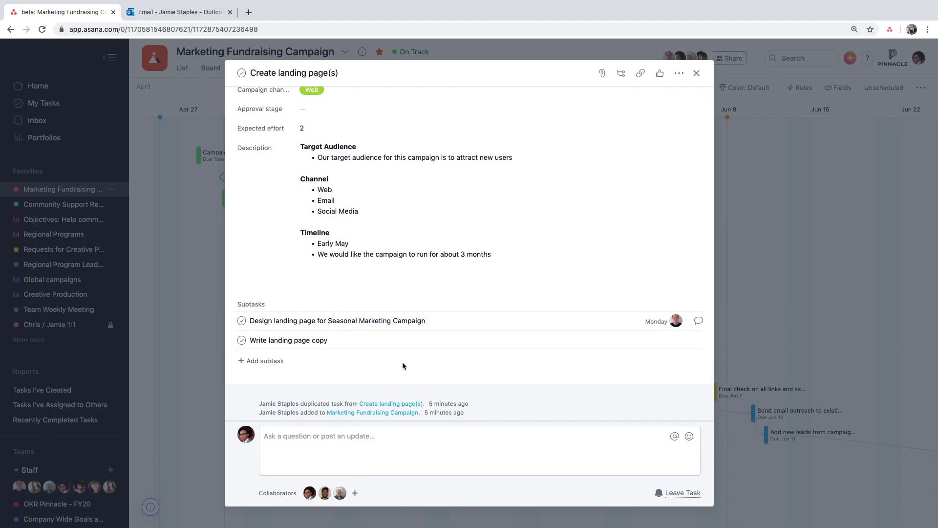
pyautogui.scroll(6, 402, 364)
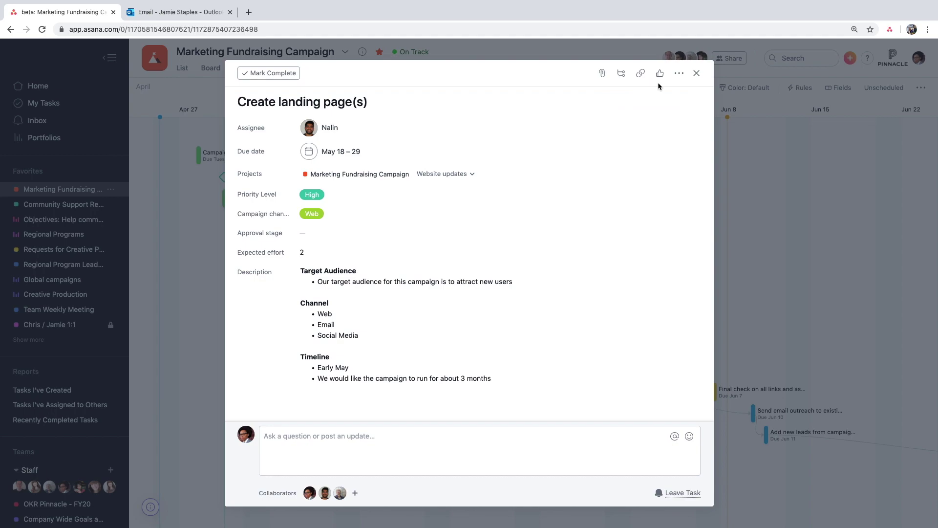
# - Attach progress asset.png from the computer to Create landing page(s)
pyautogui.click(602, 73)
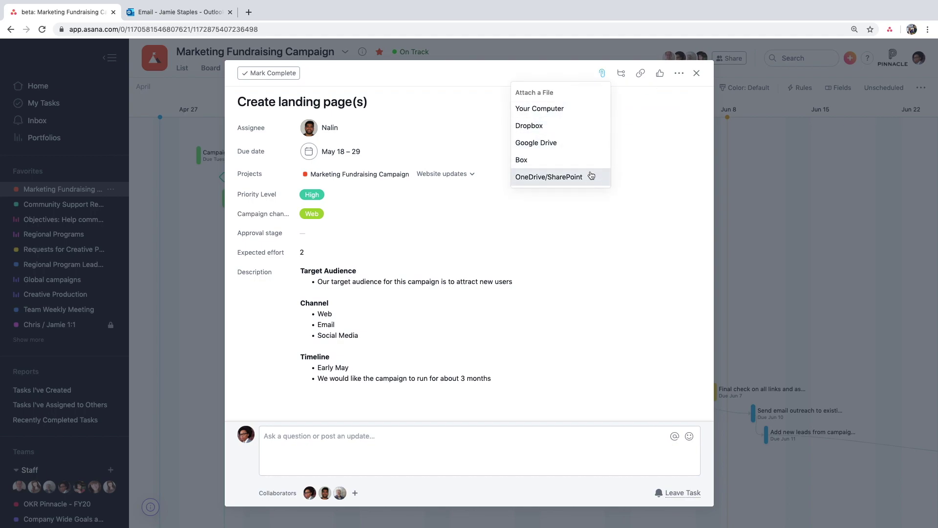
pyautogui.click(599, 108)
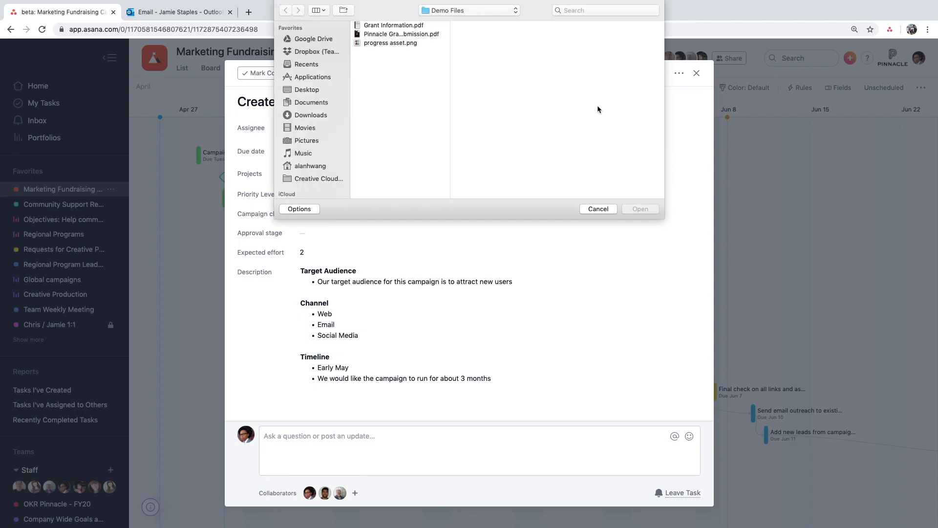
pyautogui.click(420, 42)
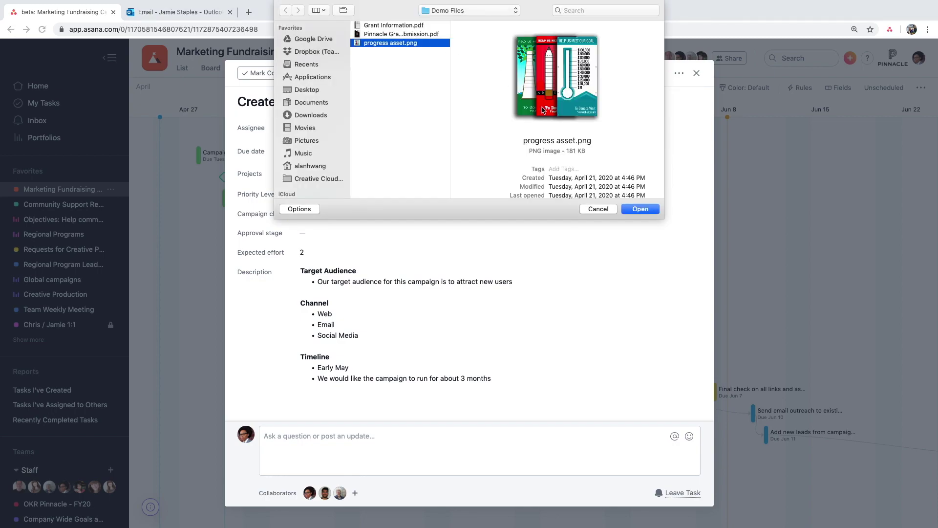
pyautogui.click(641, 209)
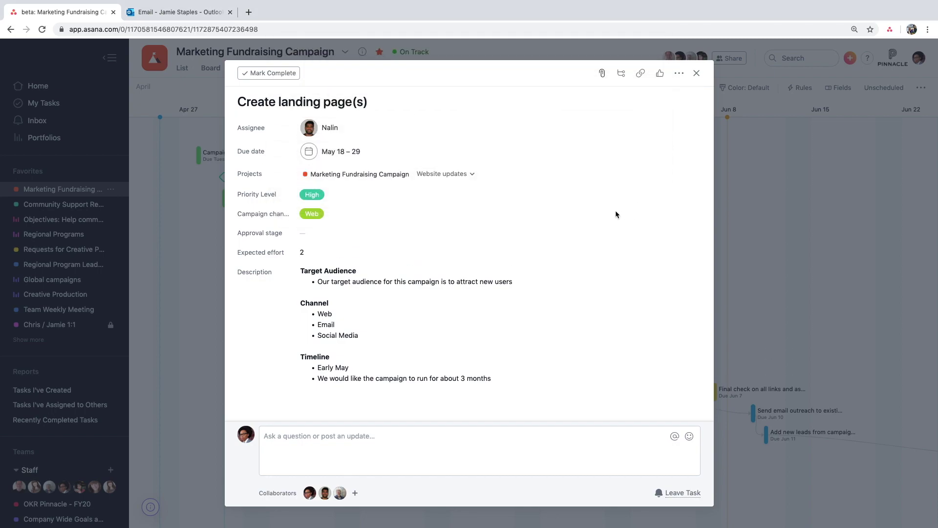
pyautogui.scroll(-5, 522, 217)
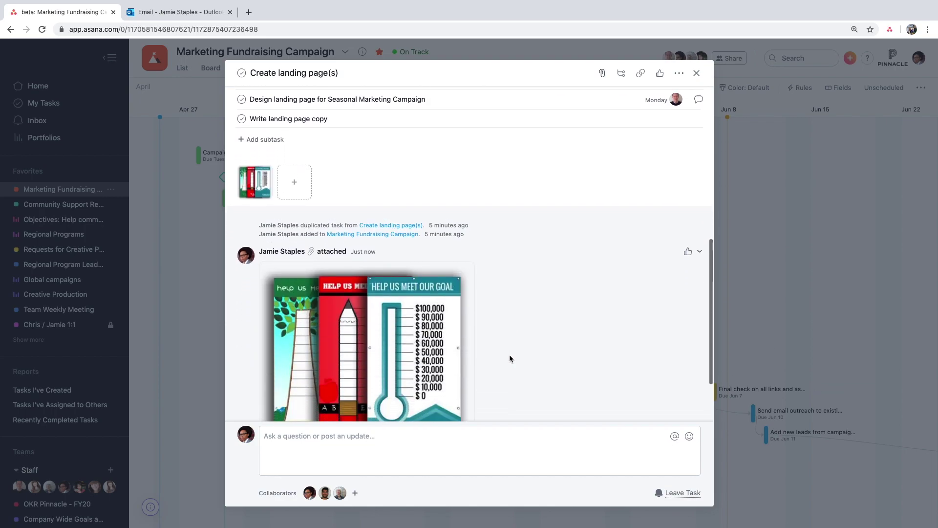
pyautogui.scroll(-3, 510, 358)
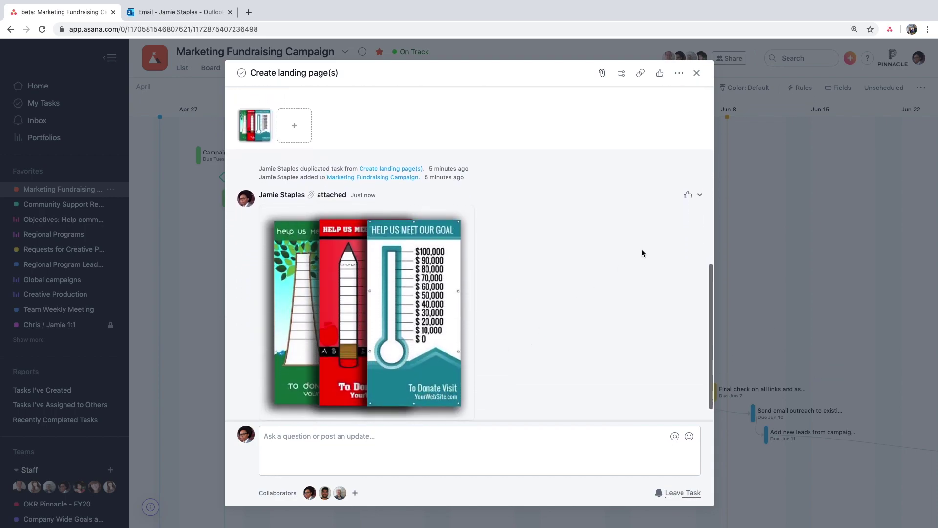
# - Like the image, comment 'Here's an image that we can use', and open it full-screen
pyautogui.click(688, 195)
pyautogui.click(480, 453)
pyautogui.write("Here's an image that we can use")
pyautogui.hotkey('ctrl', 'Return')
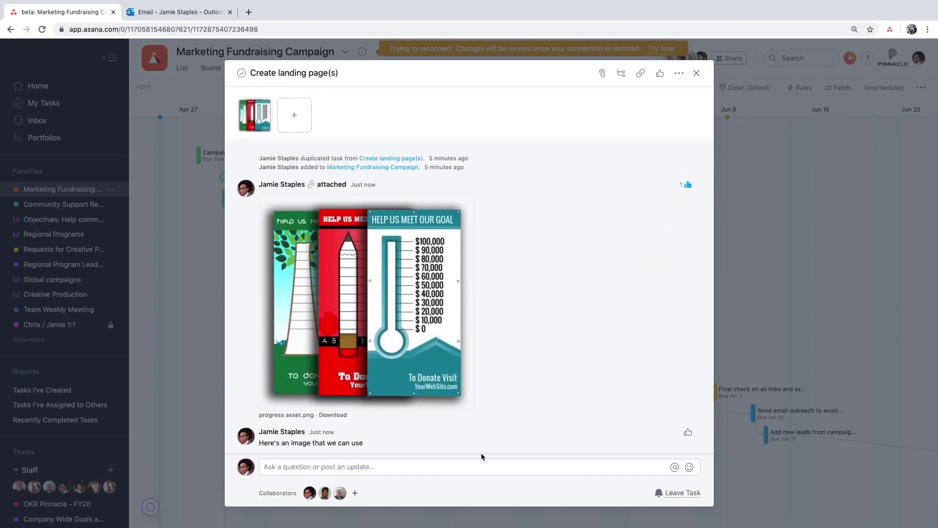
pyautogui.click(444, 384)
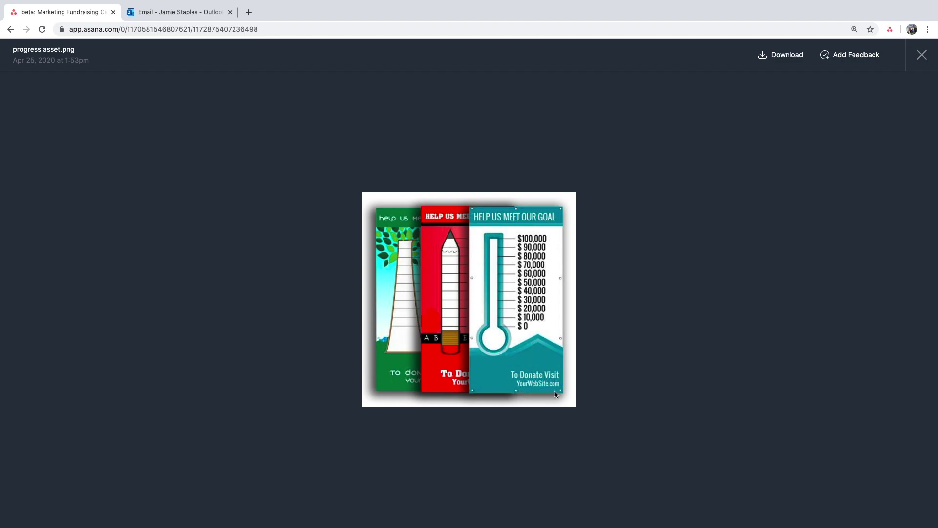
# - Pin feedback to the image's lower-right corner as subtask 'Can we update this to Pinnacle.org?'
pyautogui.click(854, 63)
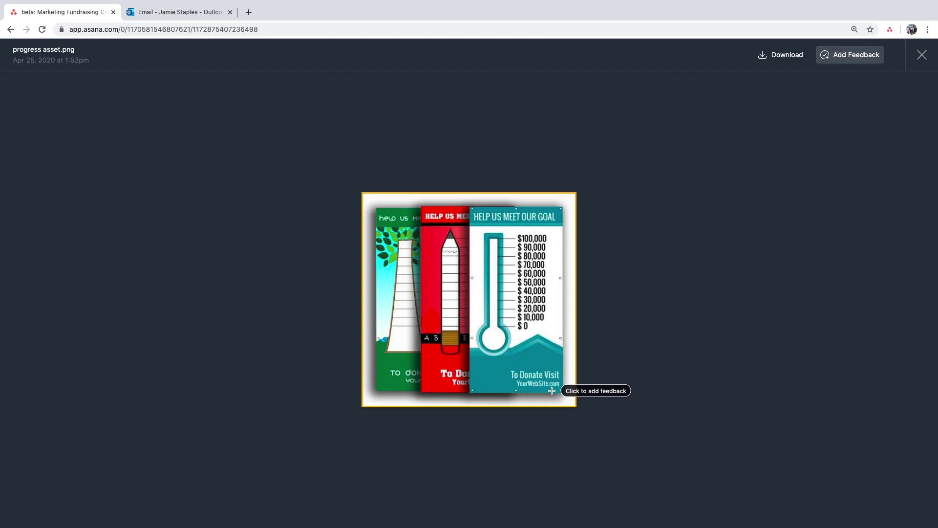
pyautogui.click(552, 389)
pyautogui.write('Can we update this to Pinnacle.org?')
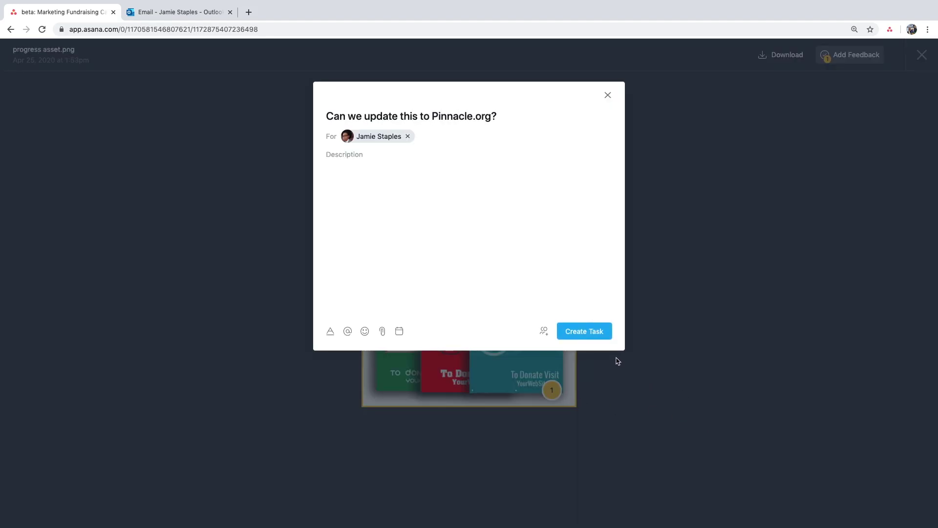
pyautogui.click(597, 334)
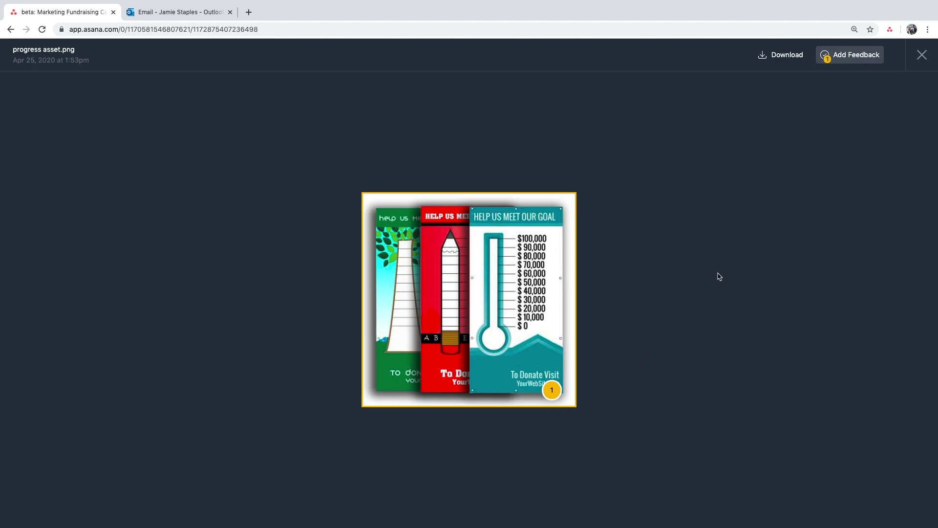
# - Close the image viewer and task pane to return to the timeline
pyautogui.click(922, 54)
pyautogui.scroll(4, 565, 342)
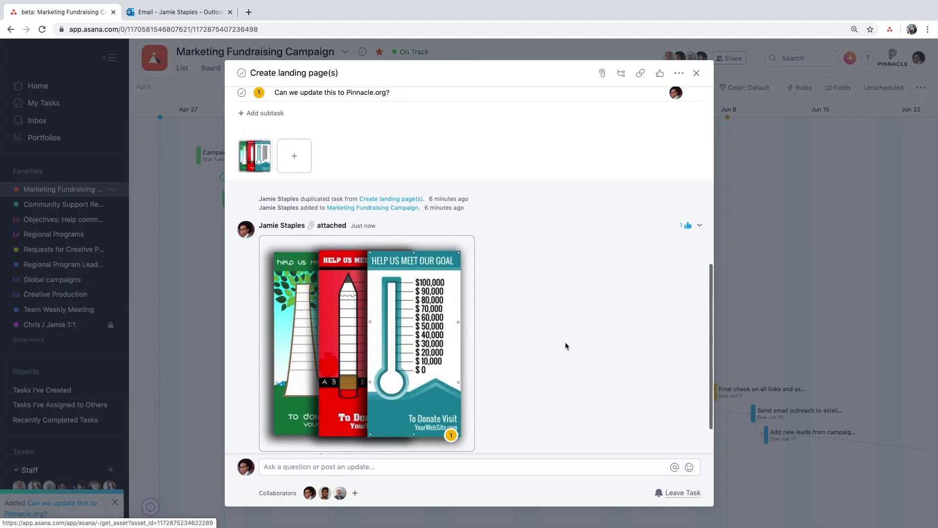
pyautogui.scroll(1, 411, 242)
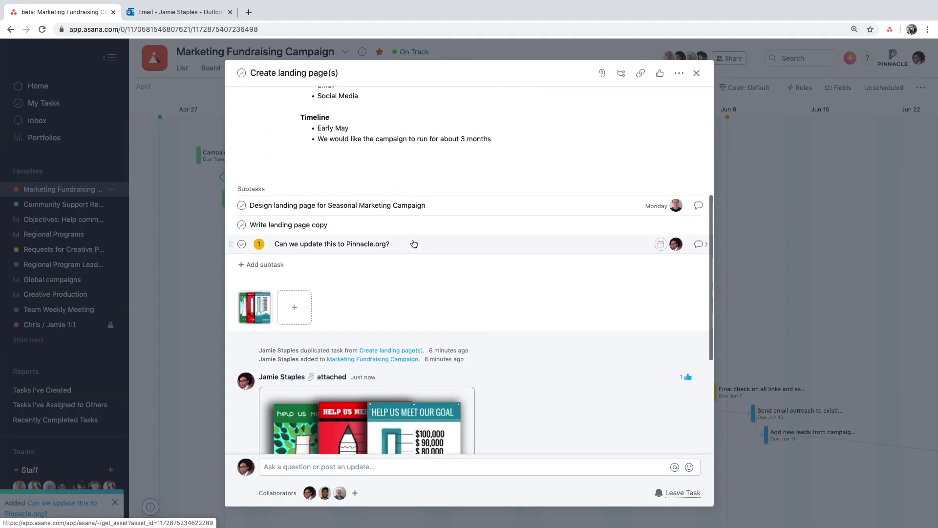
pyautogui.click(697, 73)
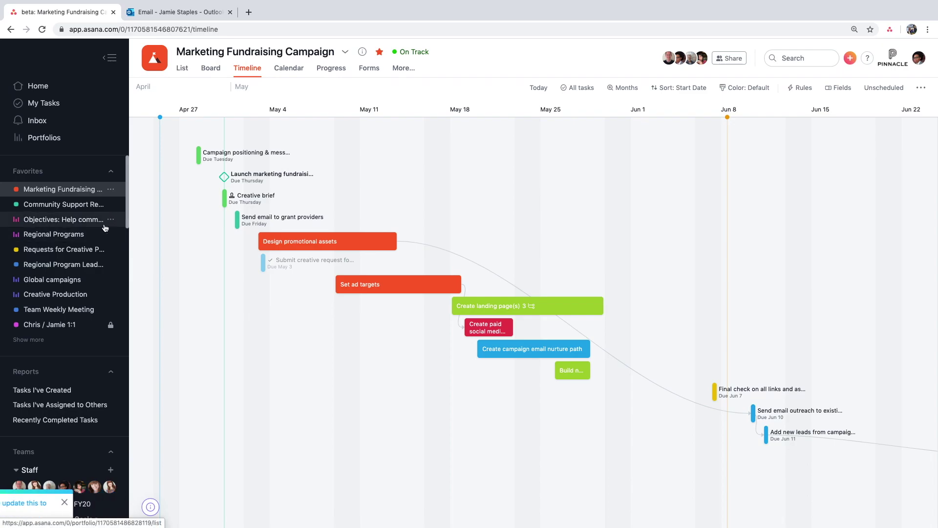
# - In Community Support Requests, move the Pinnacle.org card to In Progress, add a New Requests task, open Forms
pyautogui.click(96, 206)
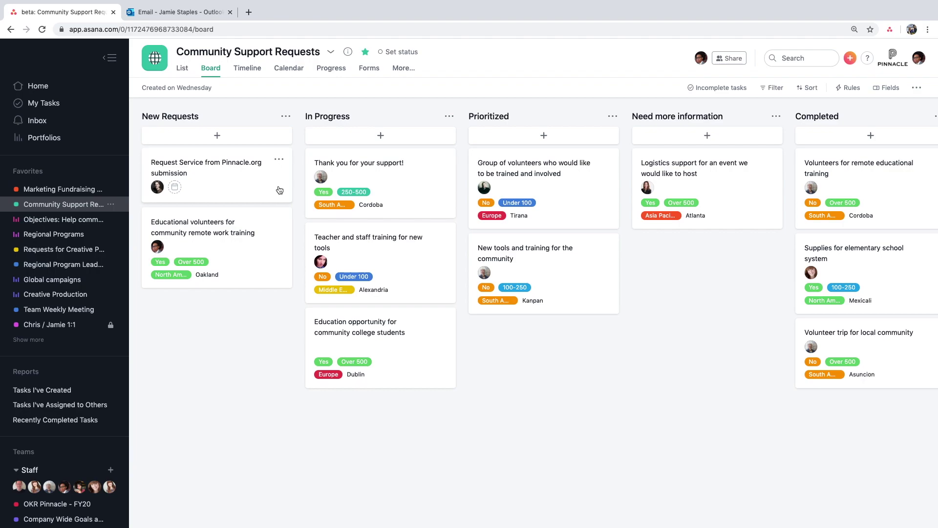
pyautogui.moveTo(275, 185)
pyautogui.mouseDown()
pyautogui.moveTo(395, 172)
pyautogui.moveTo(842, 177)
pyautogui.moveTo(319, 131)
pyautogui.moveTo(270, 172)
pyautogui.mouseUp()
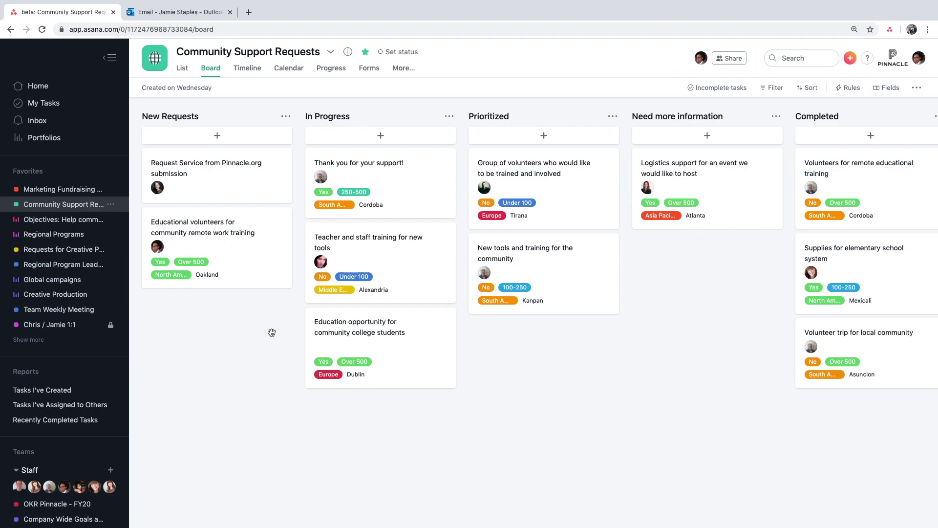
pyautogui.click(226, 137)
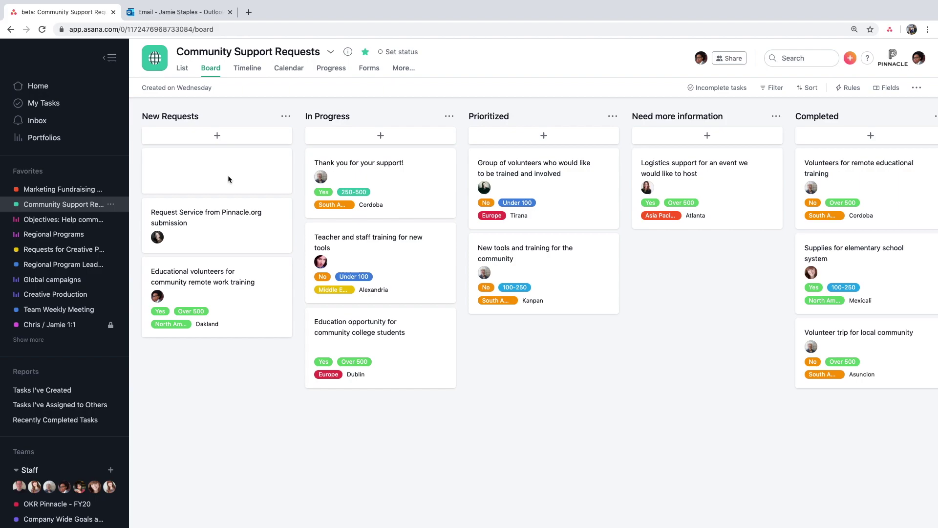
pyautogui.click(364, 74)
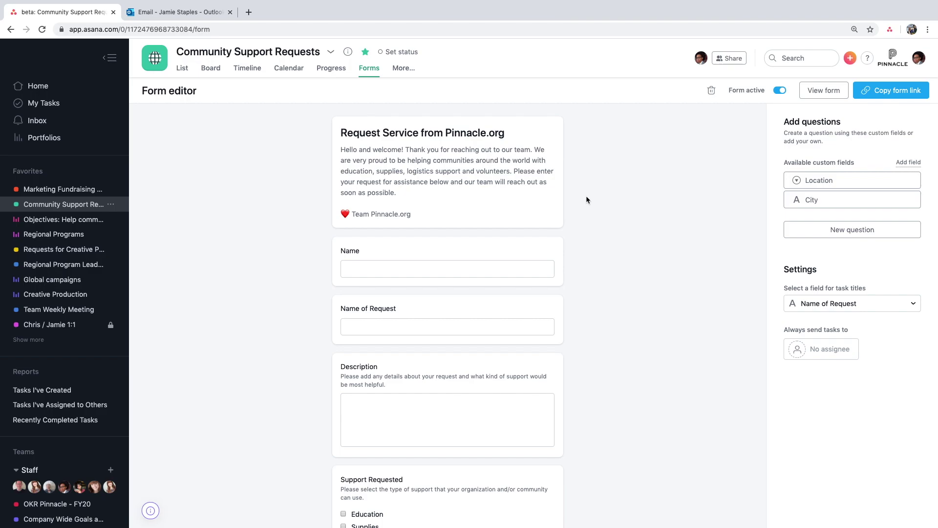
# - Add the Location and City custom fields as questions on the request form
pyautogui.scroll(-3, 586, 197)
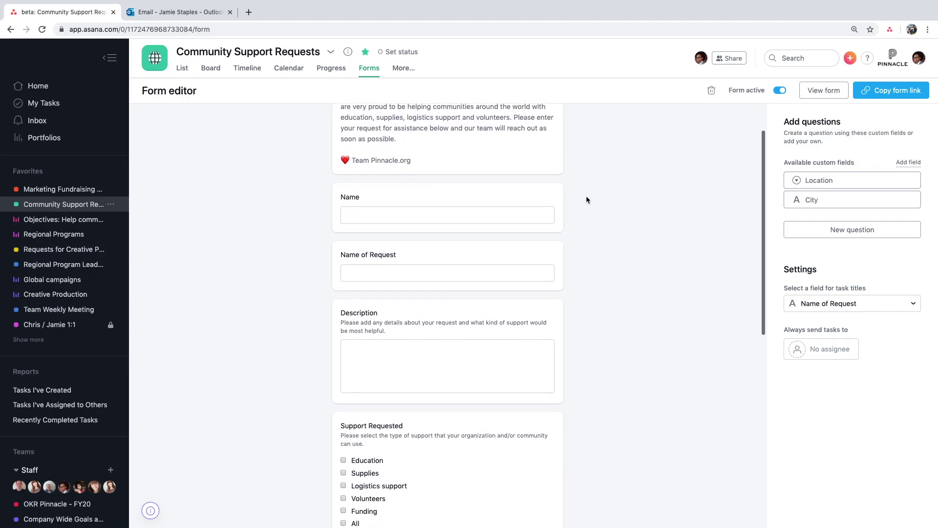
pyautogui.scroll(-2, 586, 198)
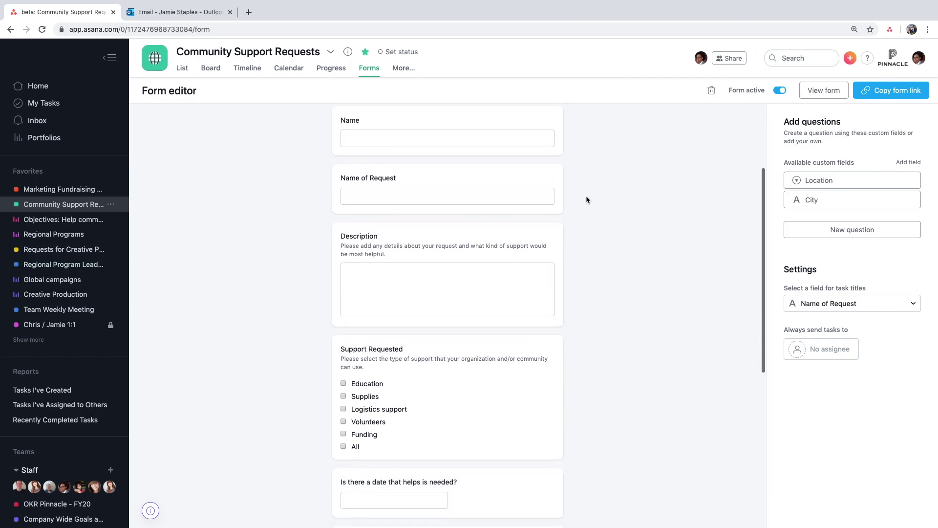
pyautogui.scroll(-4, 587, 197)
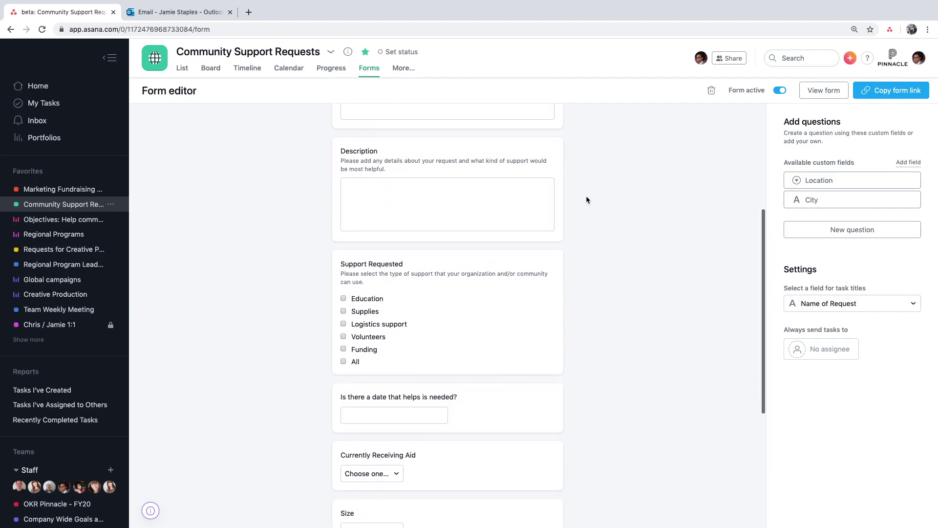
pyautogui.scroll(-3, 586, 197)
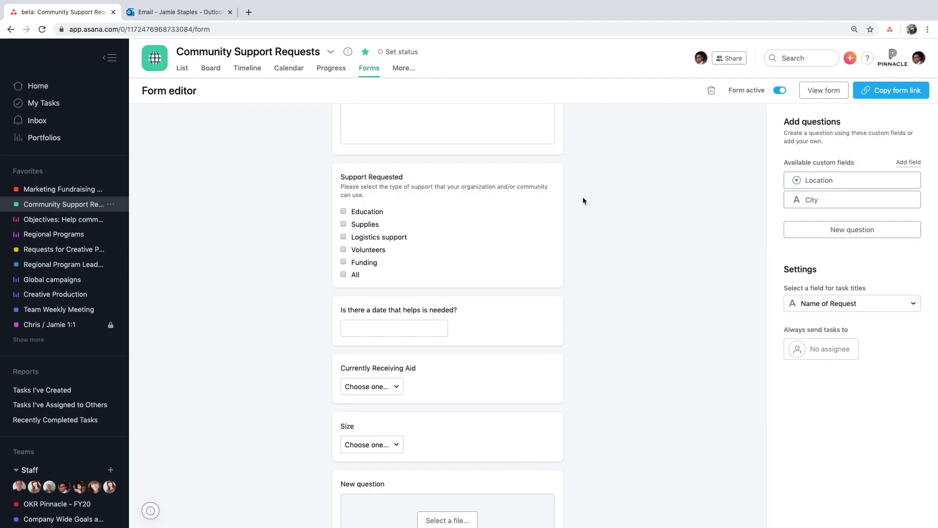
pyautogui.click(809, 232)
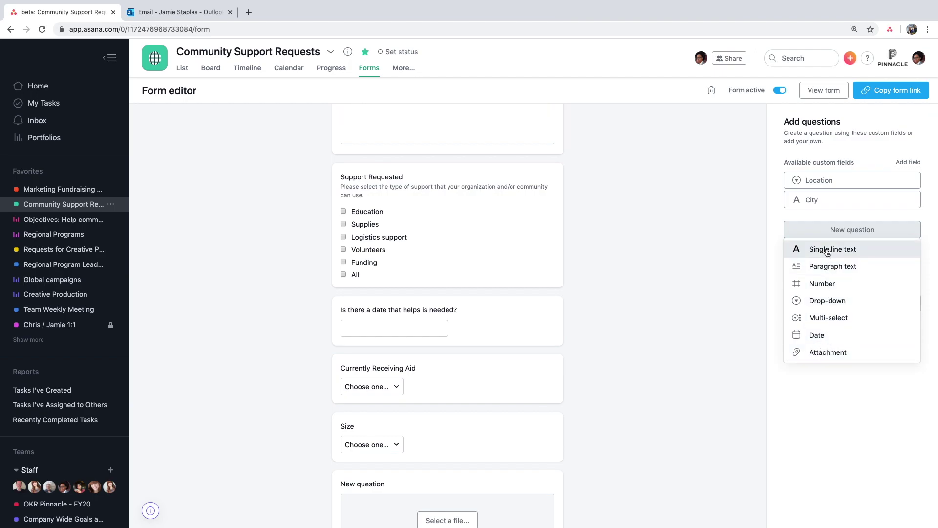
pyautogui.click(764, 228)
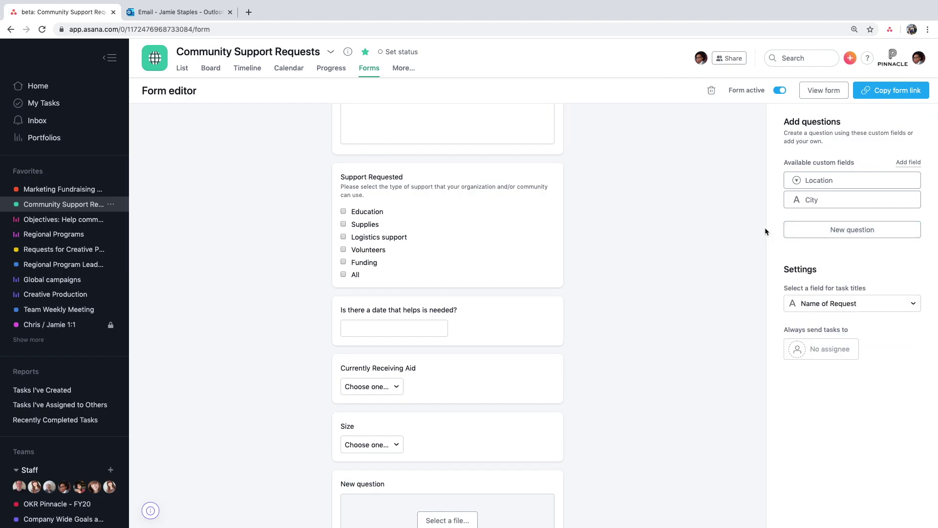
pyautogui.click(846, 182)
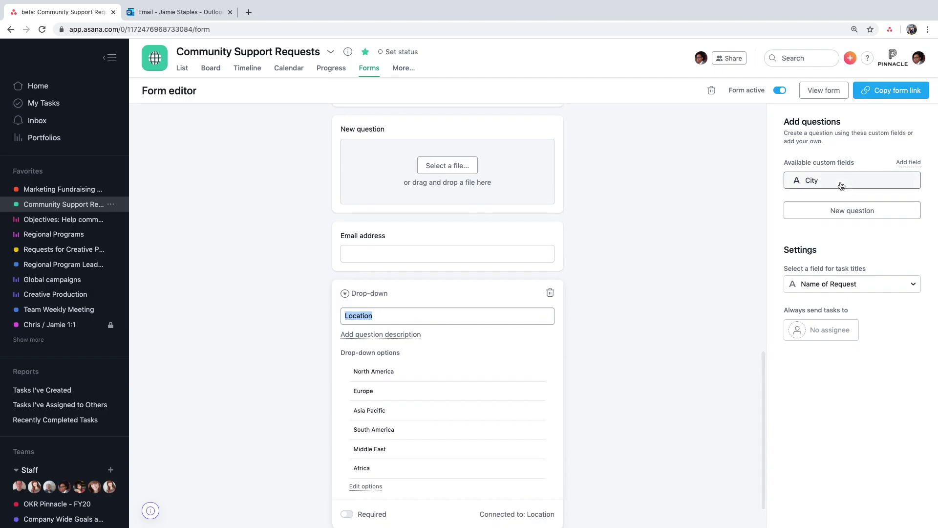
pyautogui.click(841, 185)
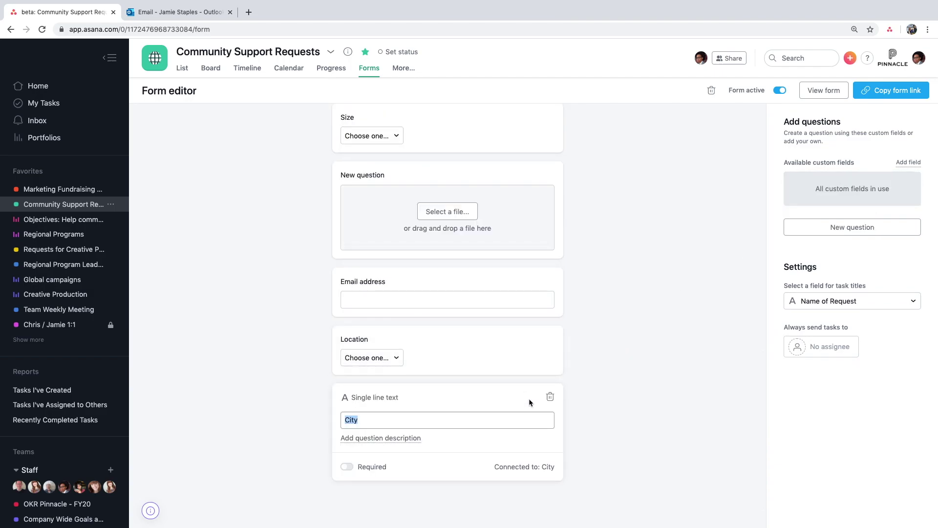
# - Move the Location and City questions above the file-upload question, Location first
pyautogui.click(592, 380)
pyautogui.moveTo(459, 402); pyautogui.dragTo(446, 238)
pyautogui.moveTo(429, 441); pyautogui.dragTo(428, 278)
pyautogui.scroll(4, 602, 283)
pyautogui.scroll(6, 603, 284)
# - Copy the form's shareable link, then return to the desktop space showing Asana
pyautogui.click(884, 96)
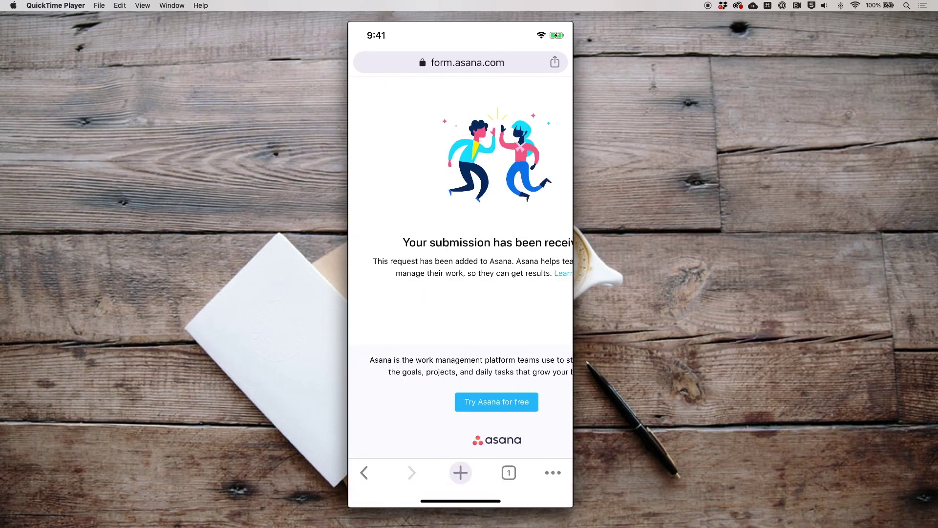
pyautogui.hotkey('ctrl', 'Left')
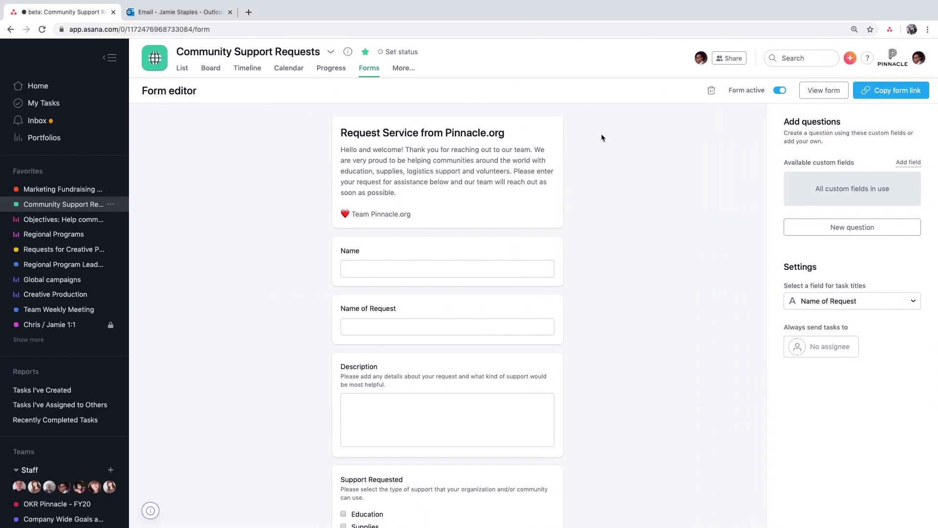
# - On the Board, give the Volunteers for remote educational training request Size Over 500
pyautogui.click(211, 68)
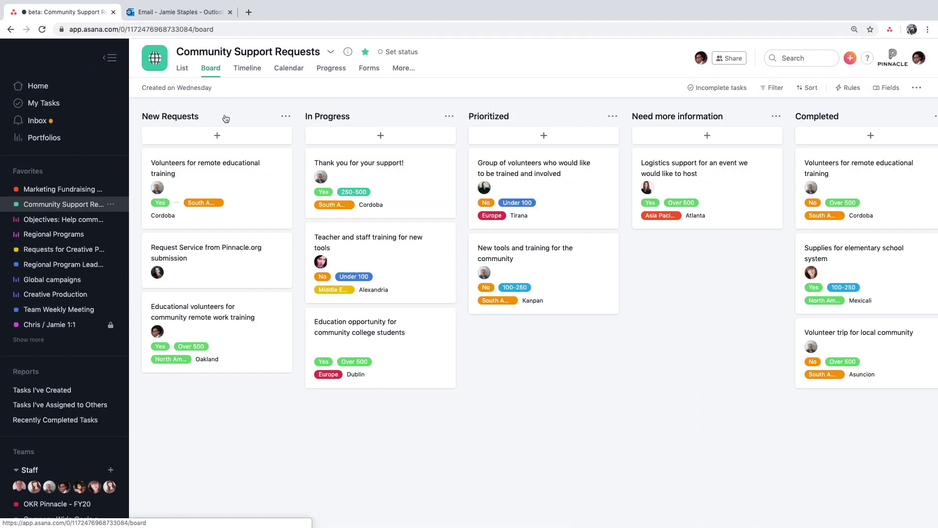
pyautogui.click(231, 170)
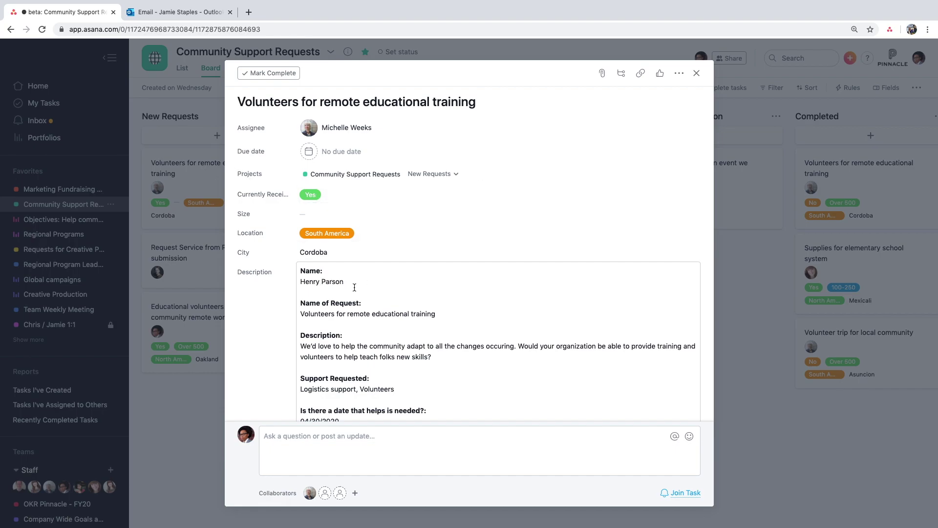
pyautogui.scroll(-3, 342, 287)
pyautogui.scroll(3, 366, 287)
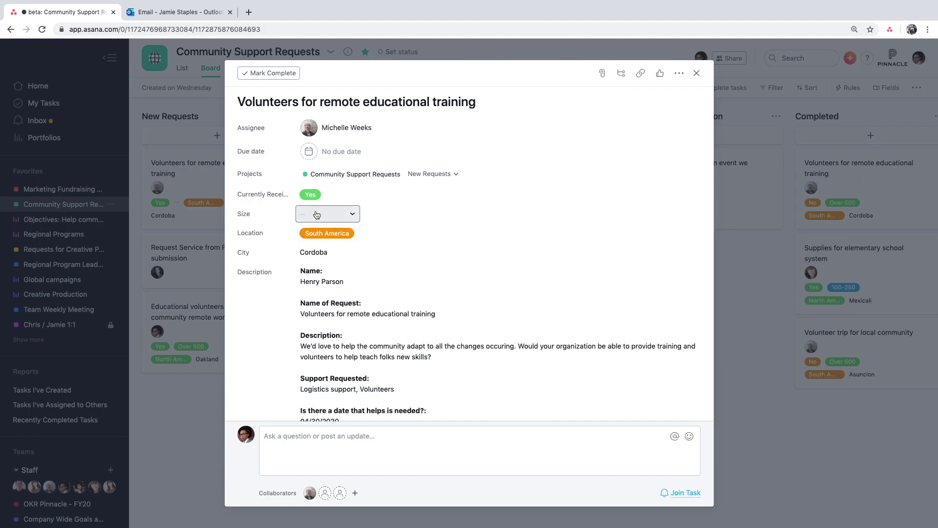
pyautogui.click(317, 214)
pyautogui.click(368, 250)
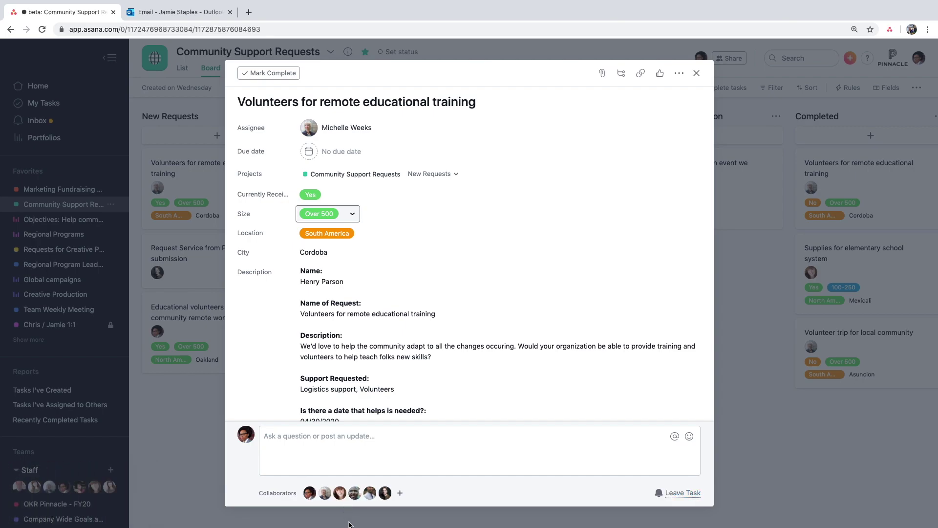
pyautogui.click(755, 442)
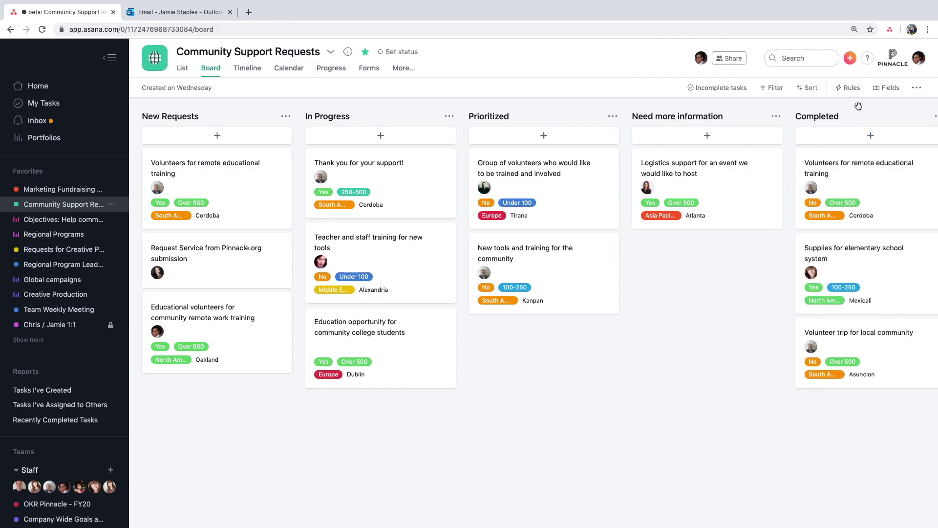
pyautogui.click(852, 94)
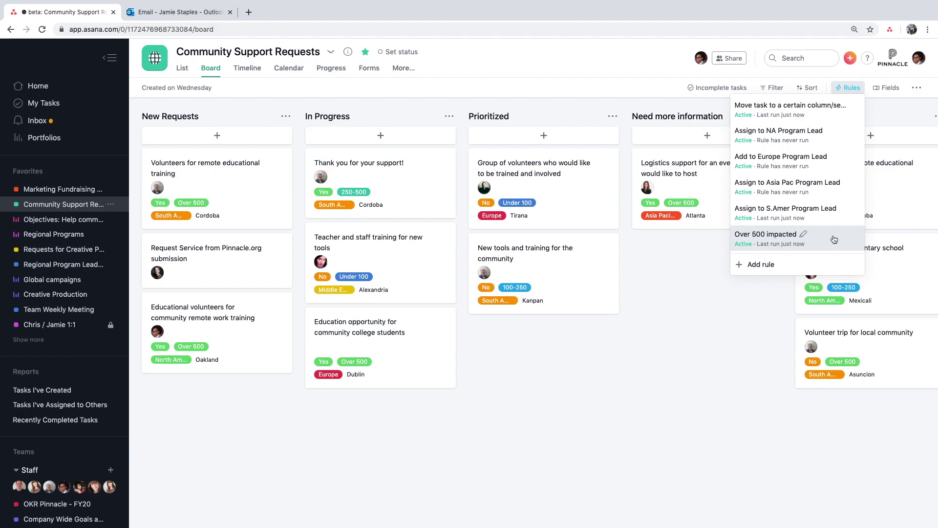
pyautogui.click(758, 265)
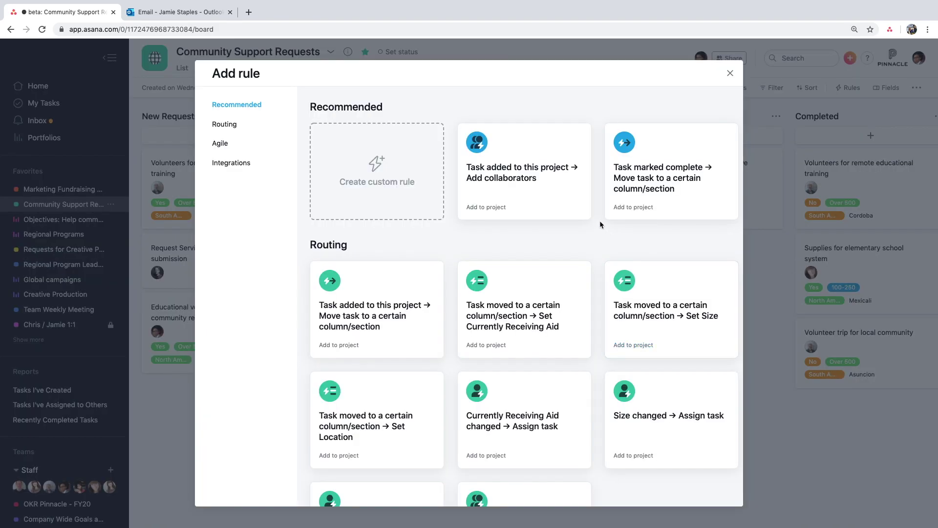
pyautogui.scroll(-5, 600, 225)
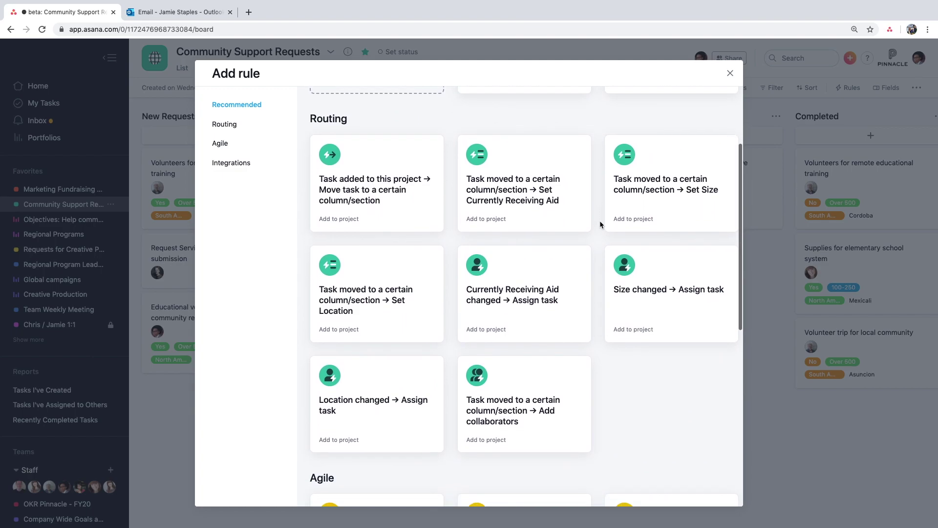
pyautogui.scroll(-10, 601, 224)
pyautogui.scroll(-6, 601, 225)
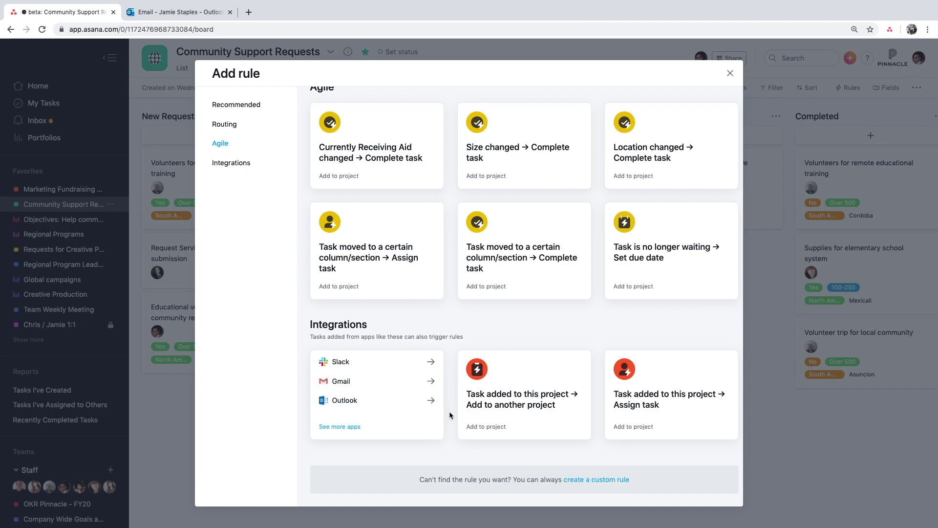
pyautogui.scroll(16, 451, 415)
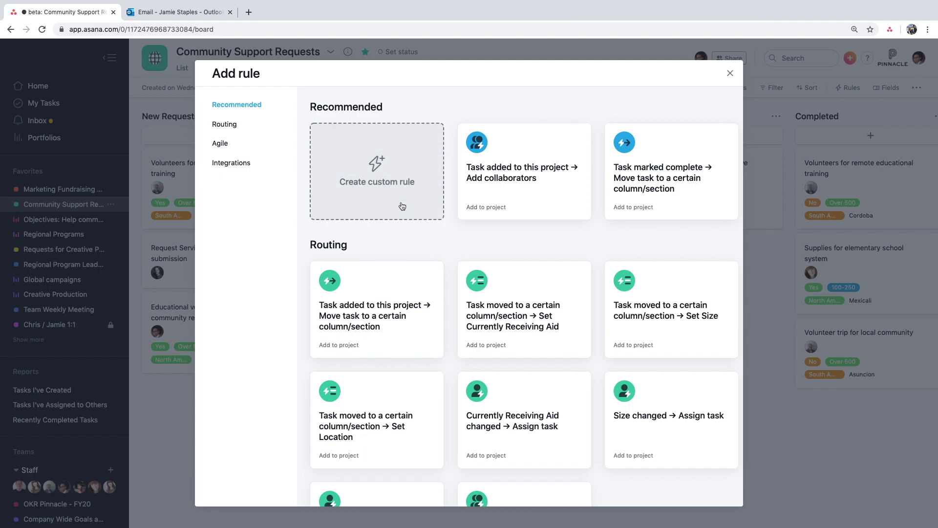
pyautogui.click(401, 203)
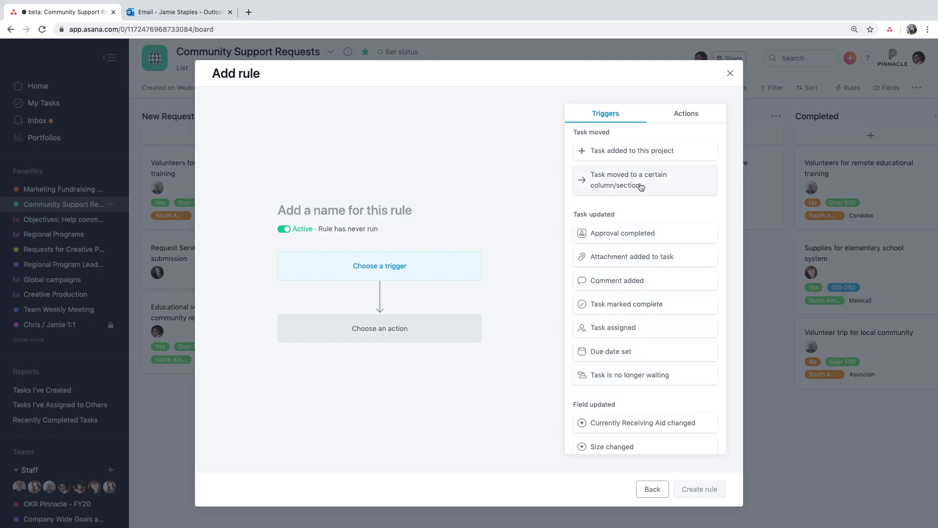
pyautogui.click(645, 154)
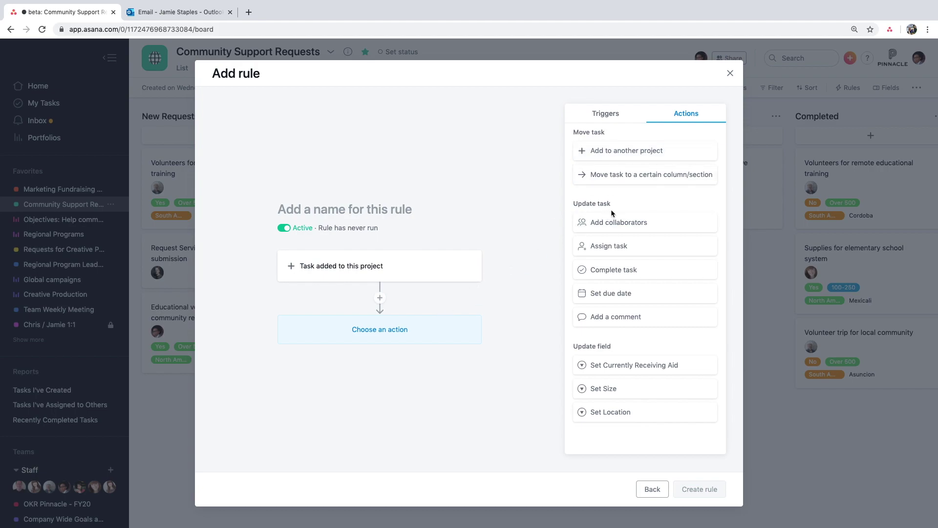
pyautogui.click(617, 245)
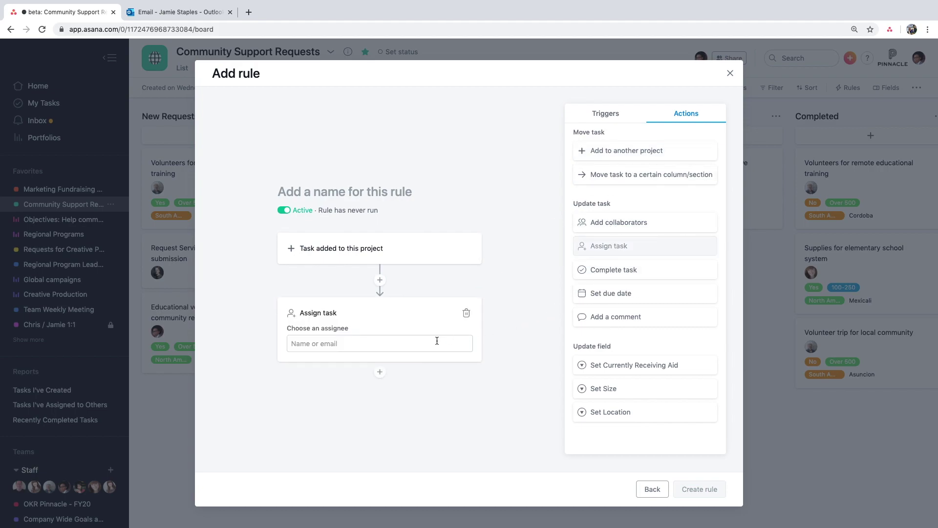
pyautogui.click(433, 342)
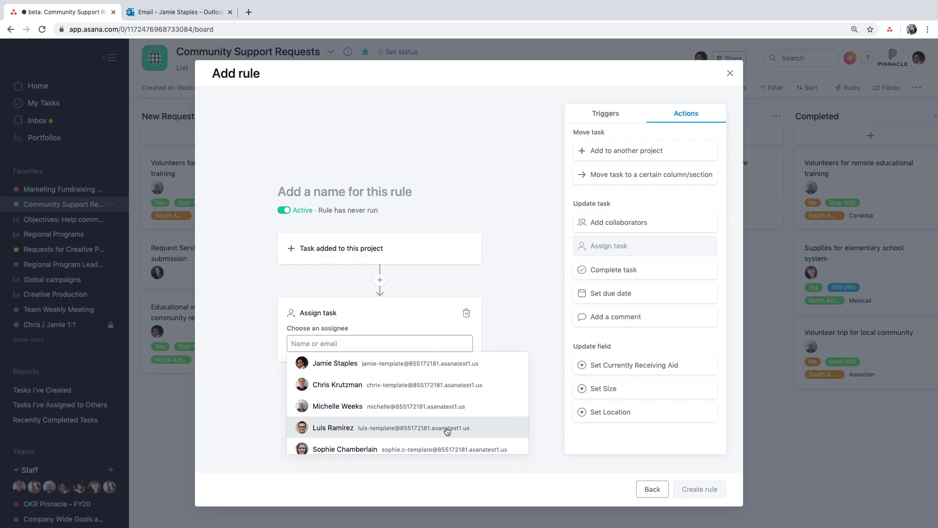
pyautogui.click(501, 411)
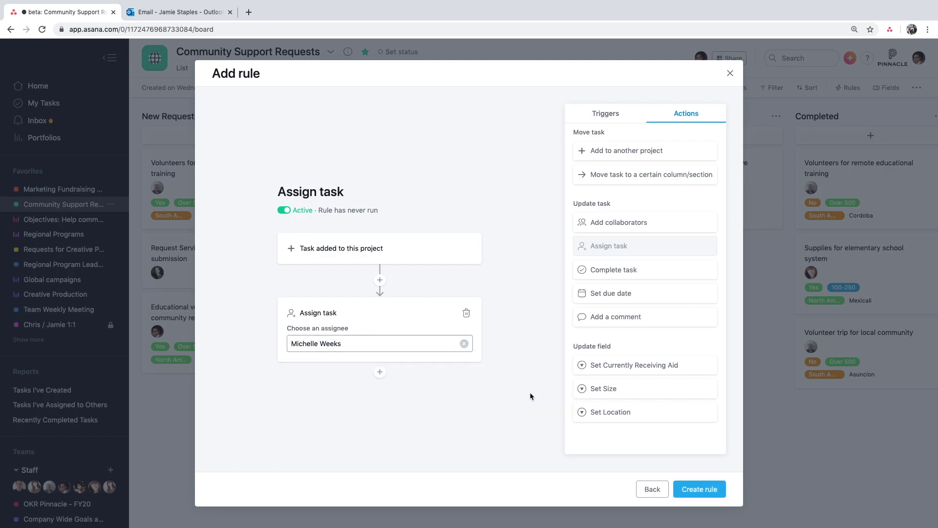
pyautogui.click(605, 317)
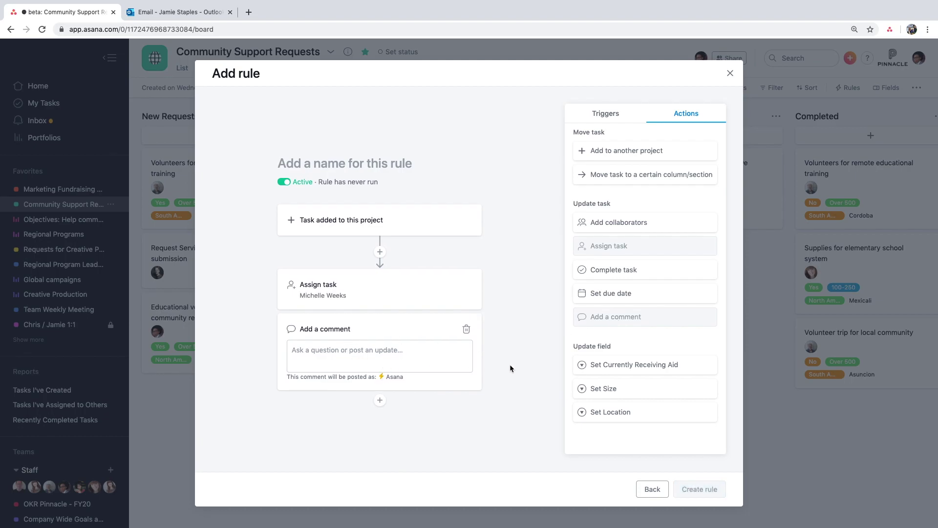
pyautogui.click(730, 72)
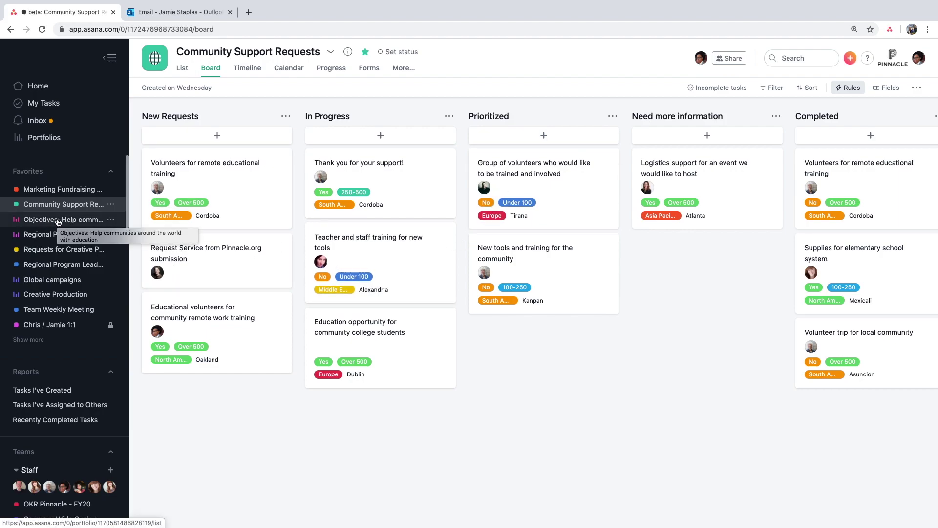
# - View the Objectives education portfolio from Favorites, then go to the Outlook inbox
pyautogui.click(58, 221)
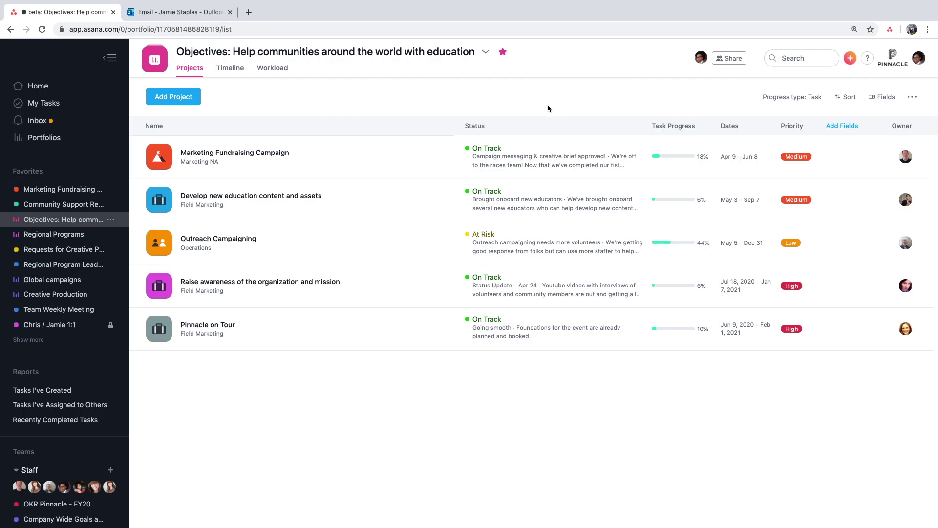
pyautogui.click(204, 16)
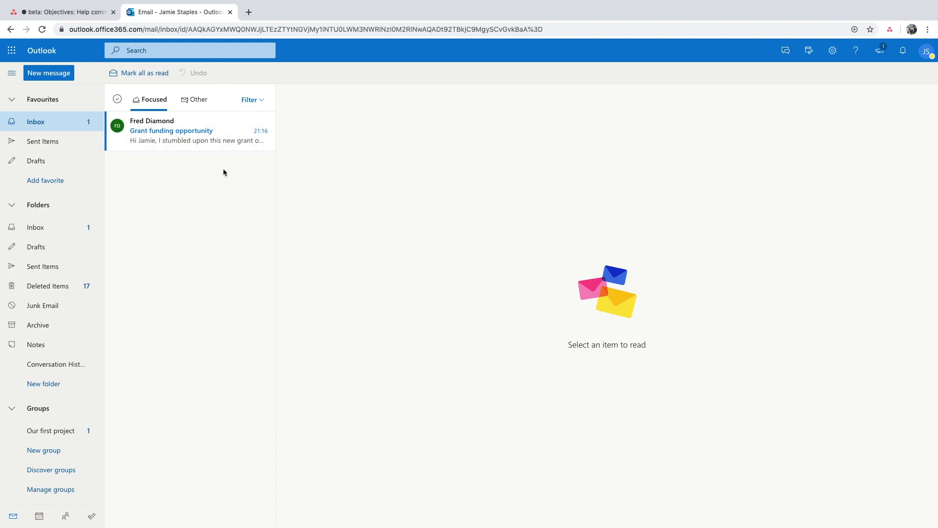
# - Open the Grant funding opportunity email and show its Asana add-in menu
pyautogui.click(227, 132)
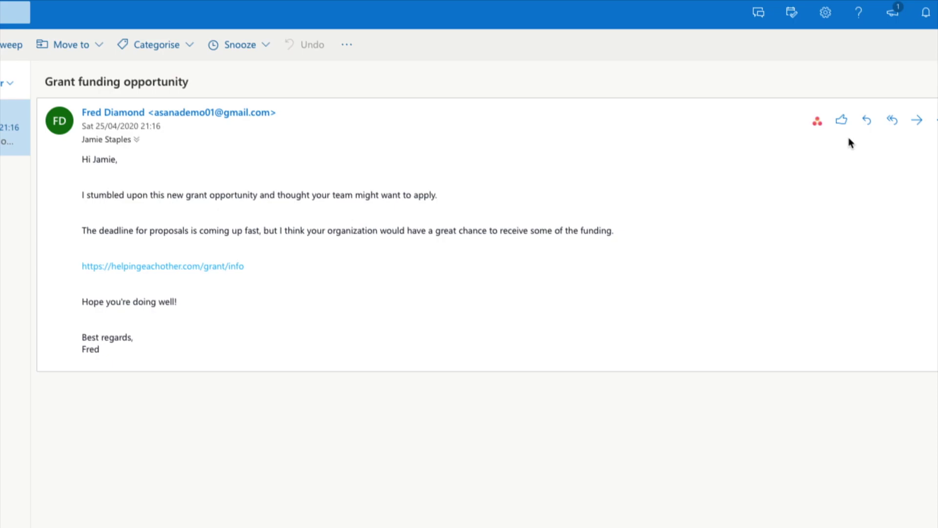
pyautogui.click(818, 123)
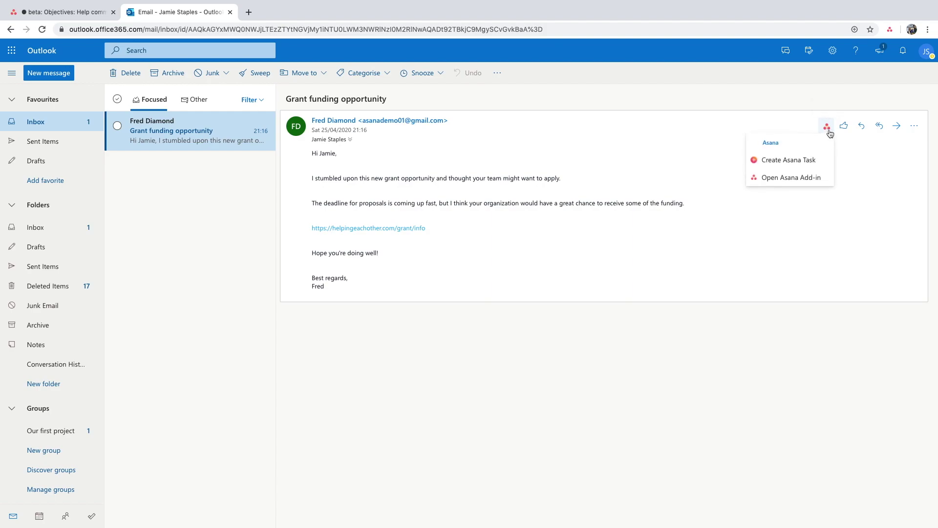
# - Create an Asana task from the email, due April 28, in Marketing Fundraising Campaign with a grant-investigation description
pyautogui.click(811, 160)
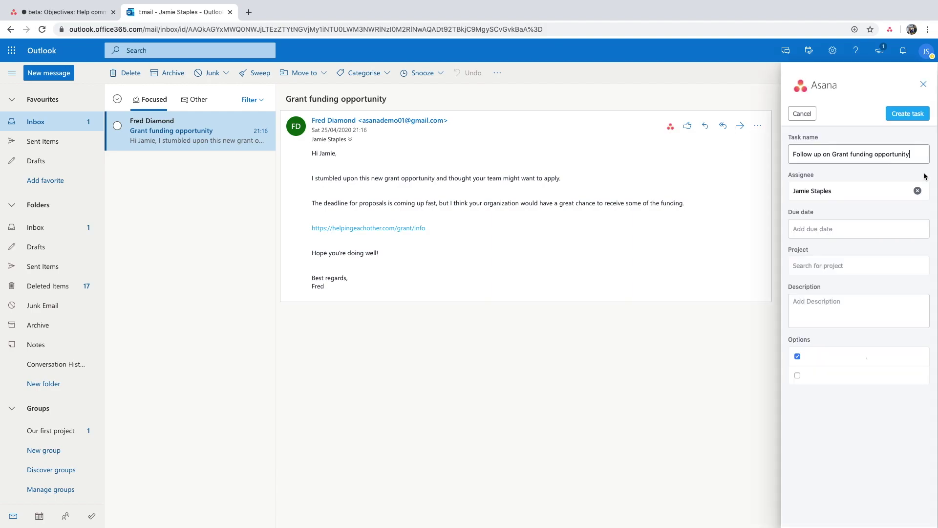
pyautogui.click(854, 229)
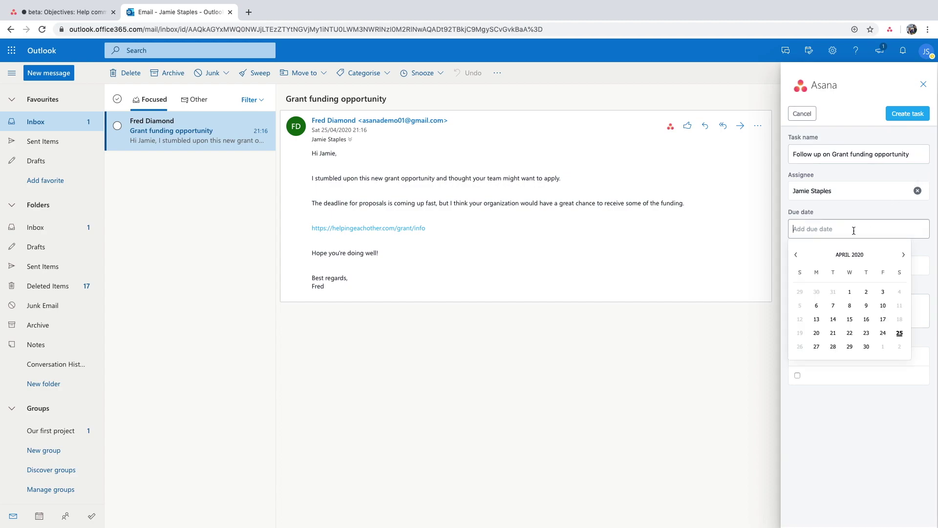
pyautogui.click(834, 346)
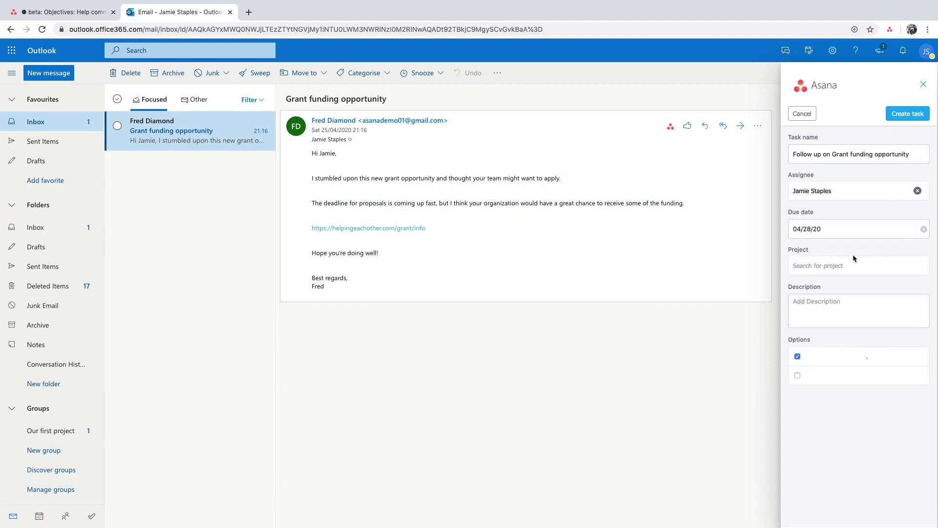
pyautogui.click(853, 266)
pyautogui.write('marketing fund')
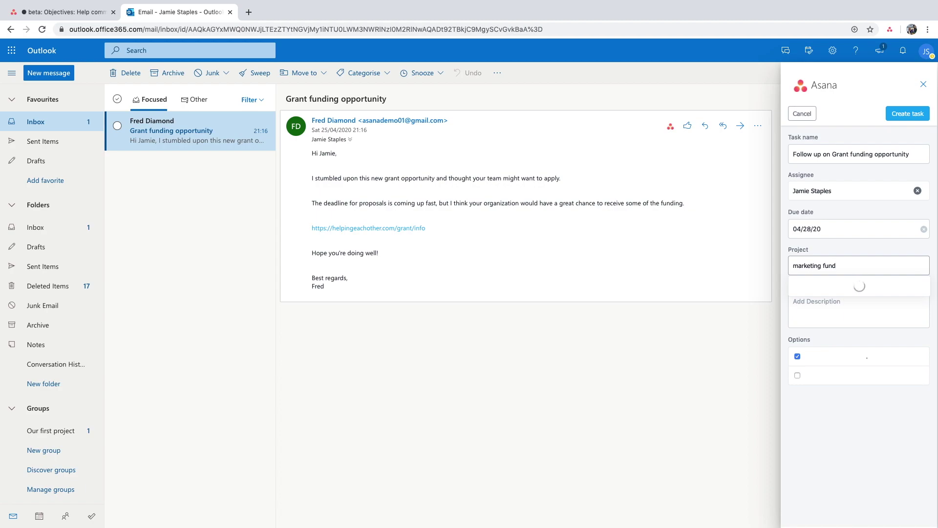
pyautogui.click(848, 286)
pyautogui.click(844, 302)
pyautogui.write('This ')
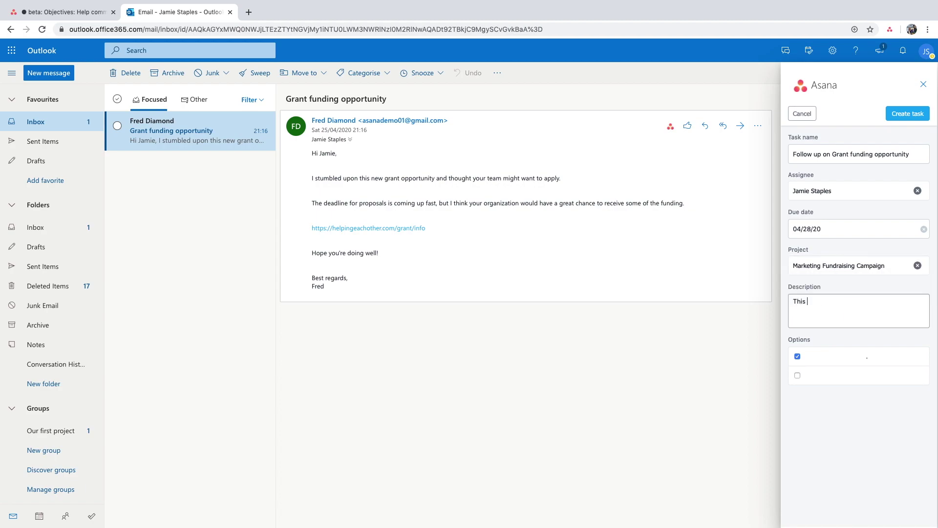
pyautogui.write("looks like a great grant opportunity, let's investigate sending a proposal.")
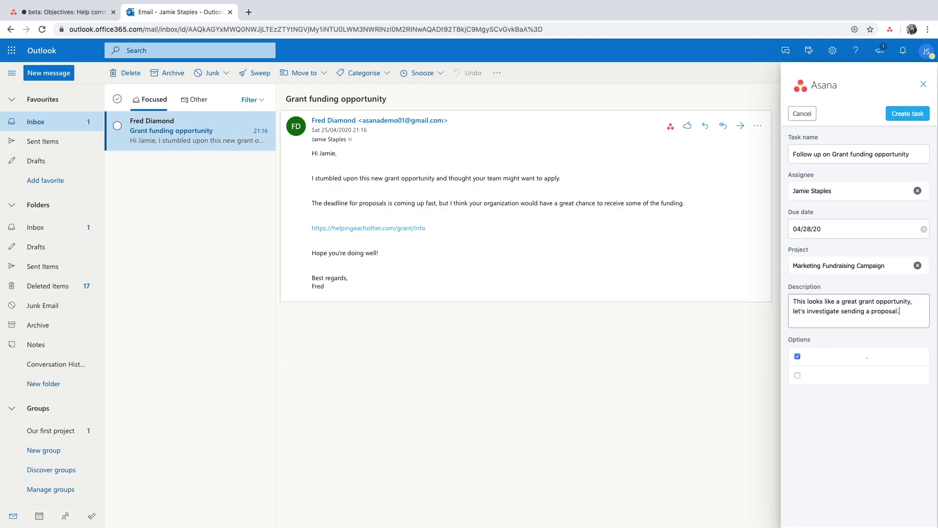
pyautogui.click(917, 119)
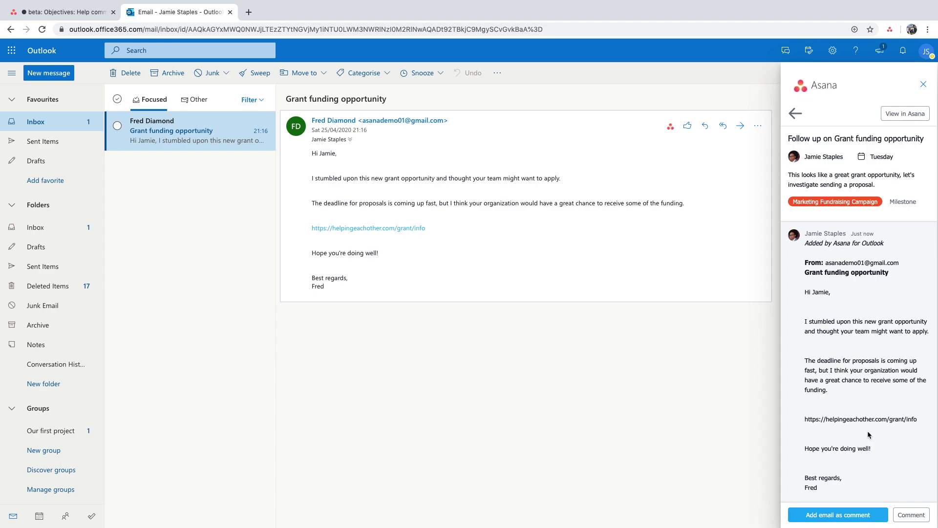
# - Open the new task in Asana and set Priority Level High and campaign channel Campaign Email
pyautogui.click(905, 115)
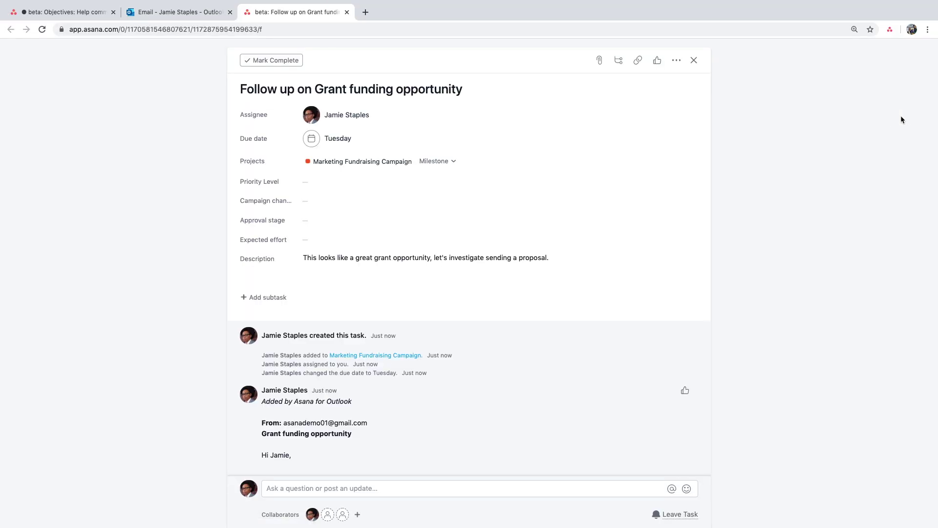
pyautogui.scroll(-5, 542, 363)
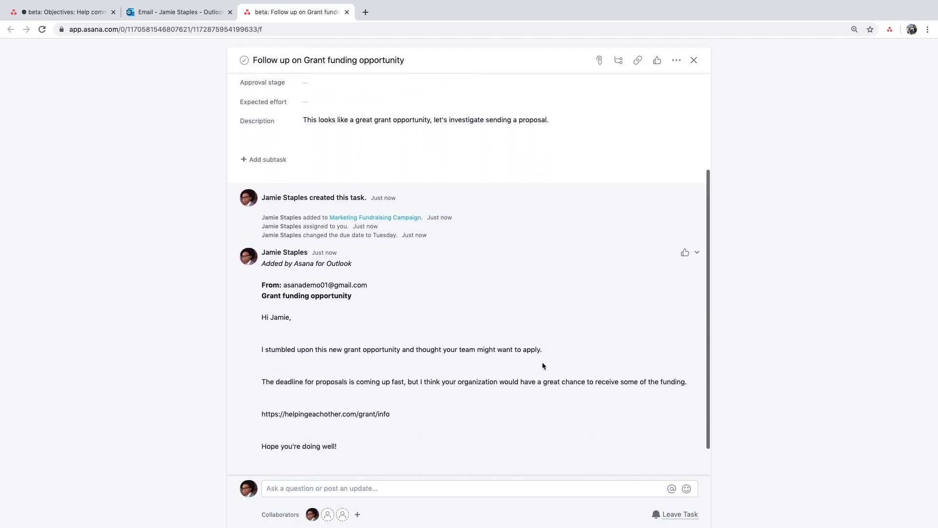
pyautogui.scroll(-2, 433, 372)
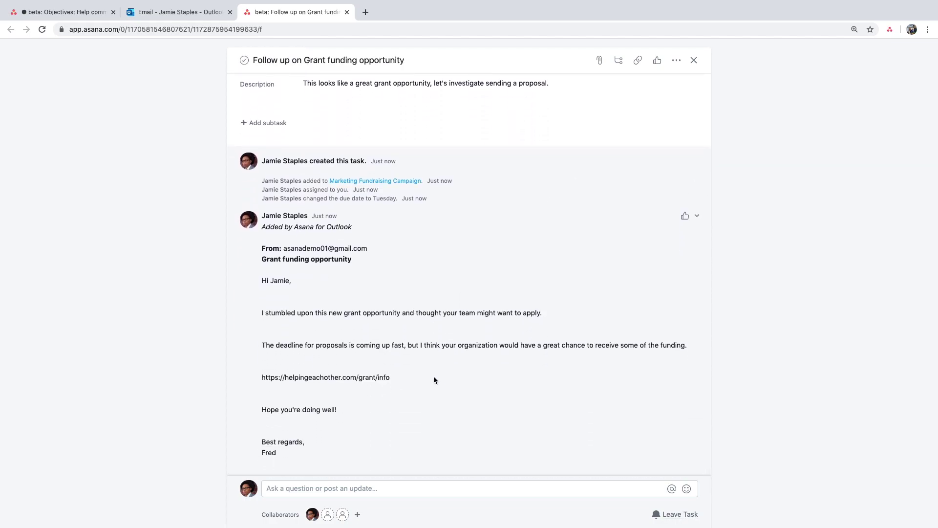
pyautogui.scroll(6, 434, 380)
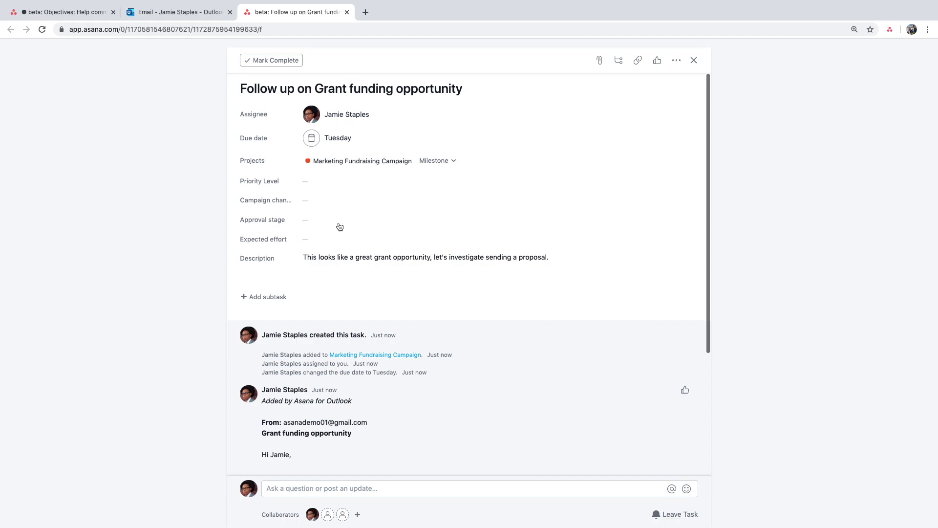
pyautogui.click(322, 181)
pyautogui.click(328, 218)
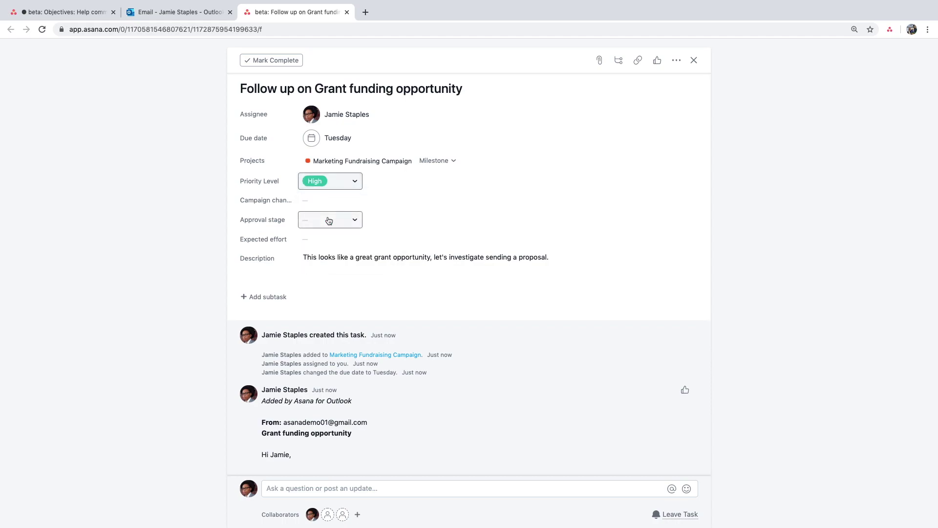
pyautogui.click(327, 201)
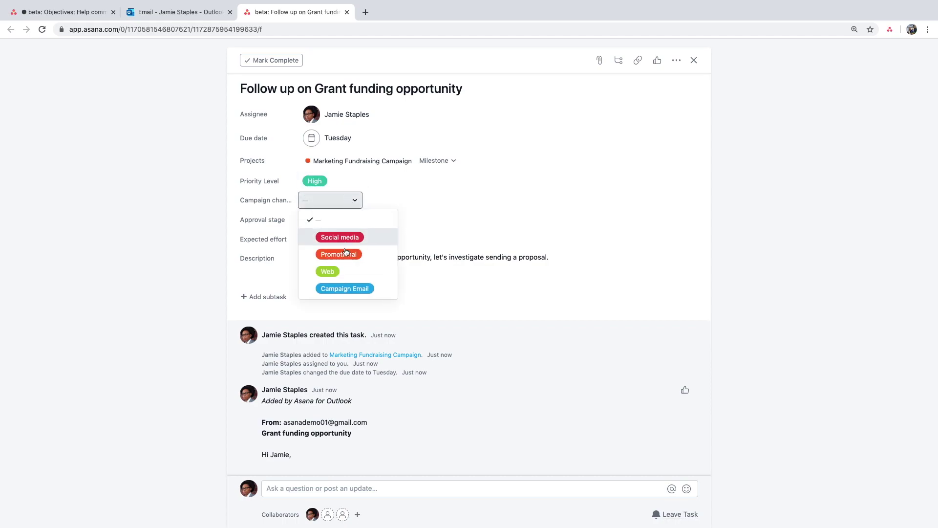
pyautogui.click(364, 293)
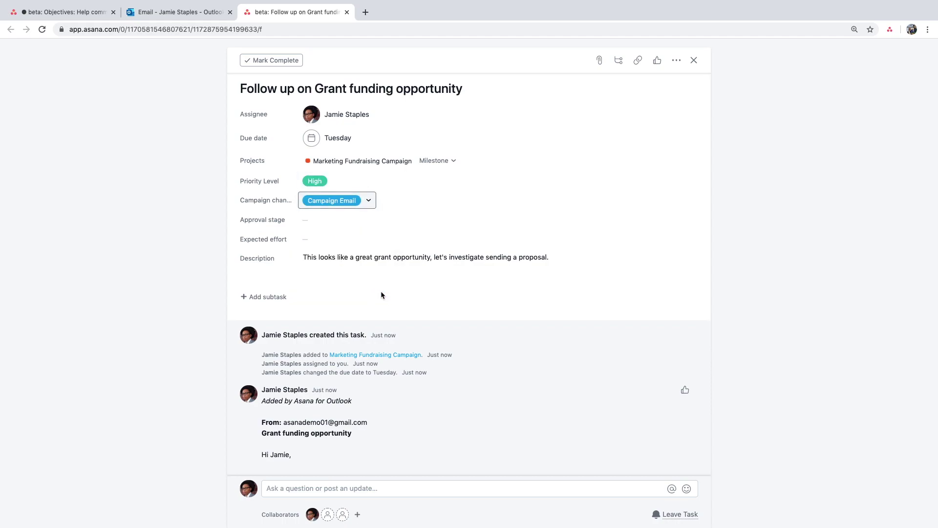
pyautogui.click(269, 297)
# - Add subtasks Review grant opportunity, Draft grant proposal and Log grant opportunity in Salesforce
pyautogui.write('Review grant opportunity')
pyautogui.press('Return')
pyautogui.write('Draft grant proposal')
pyautogui.press('Return')
pyautogui.write('Log grant opportunity in Salesforce')
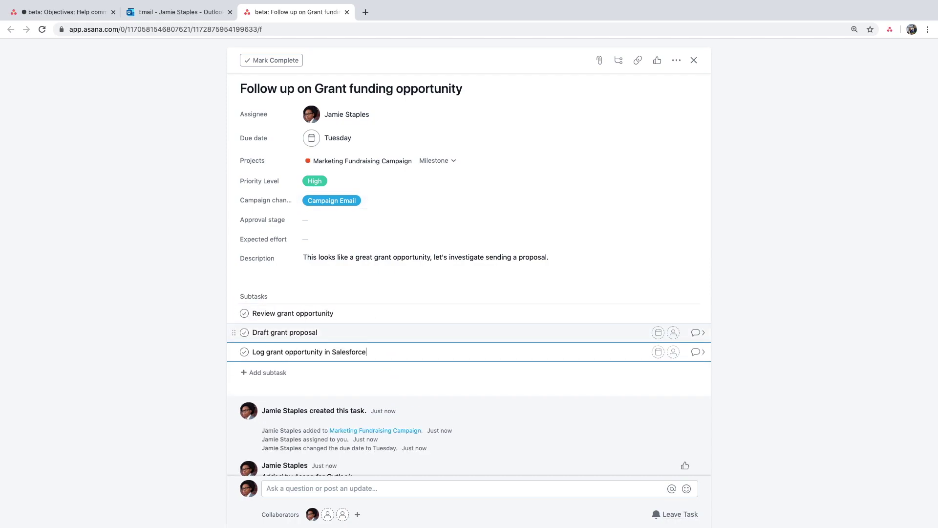
pyautogui.click(444, 370)
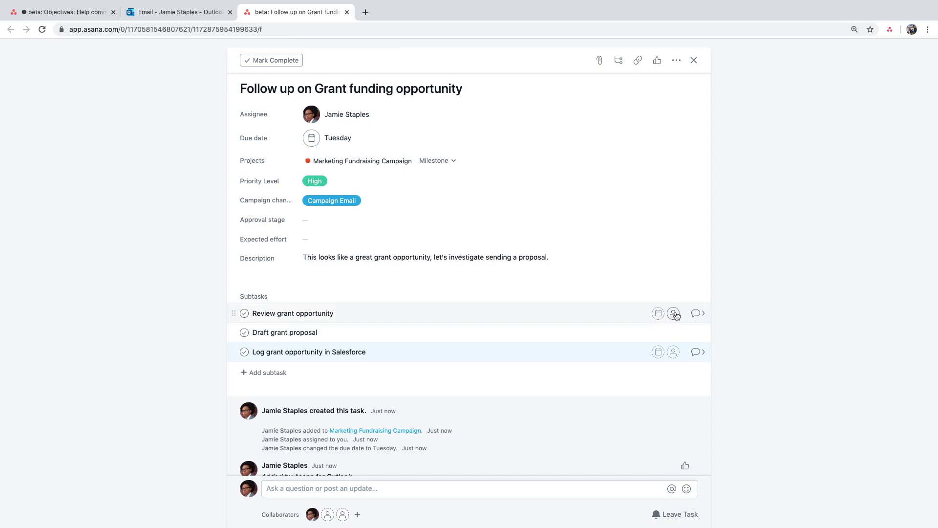
# - Assign Review grant opportunity to yourself and Draft grant proposal to a contractor invited by e-mail
pyautogui.click(674, 314)
pyautogui.click(604, 372)
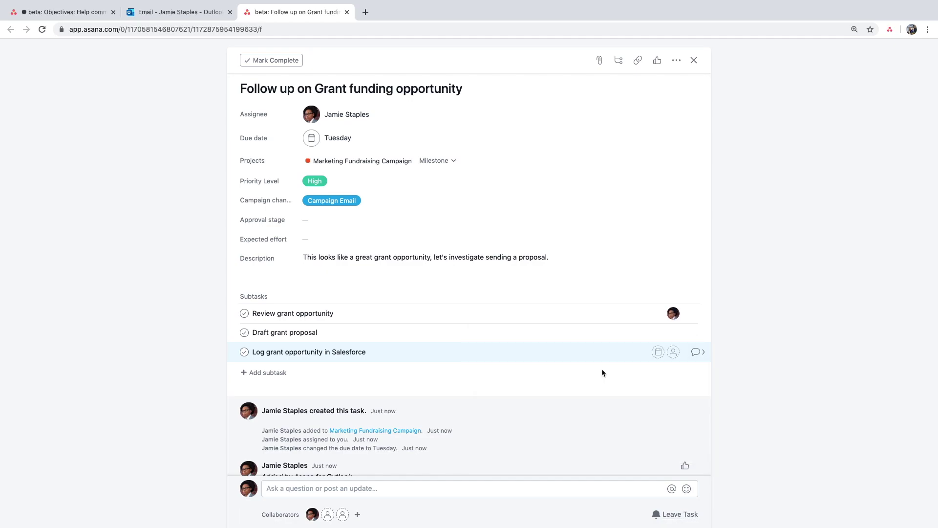
pyautogui.click(673, 332)
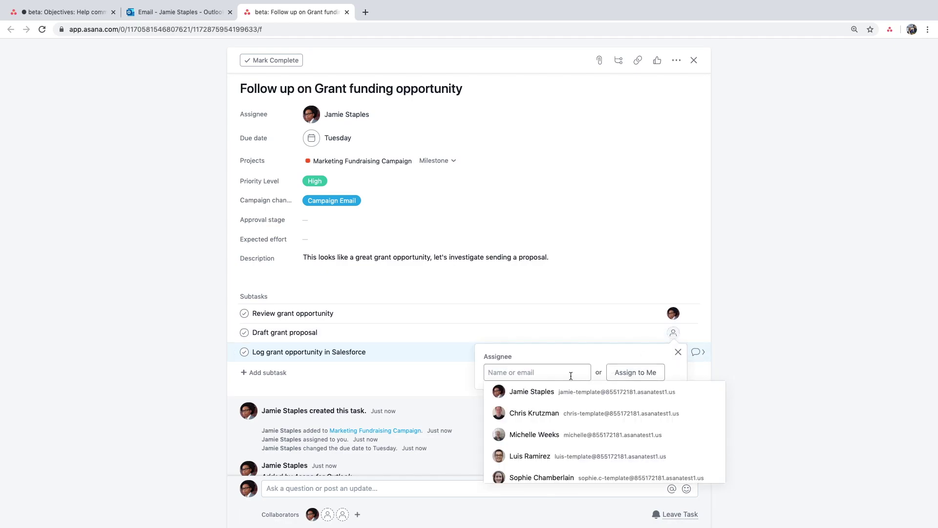
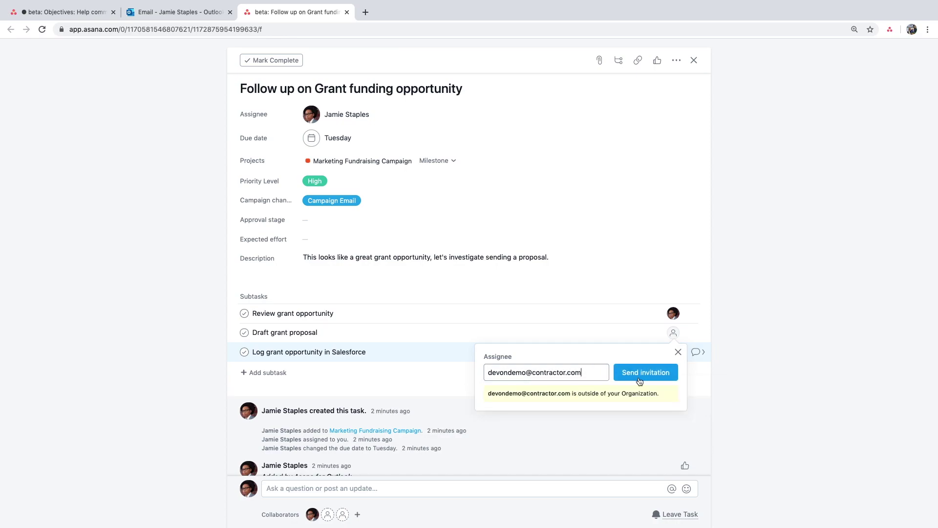
pyautogui.click(643, 373)
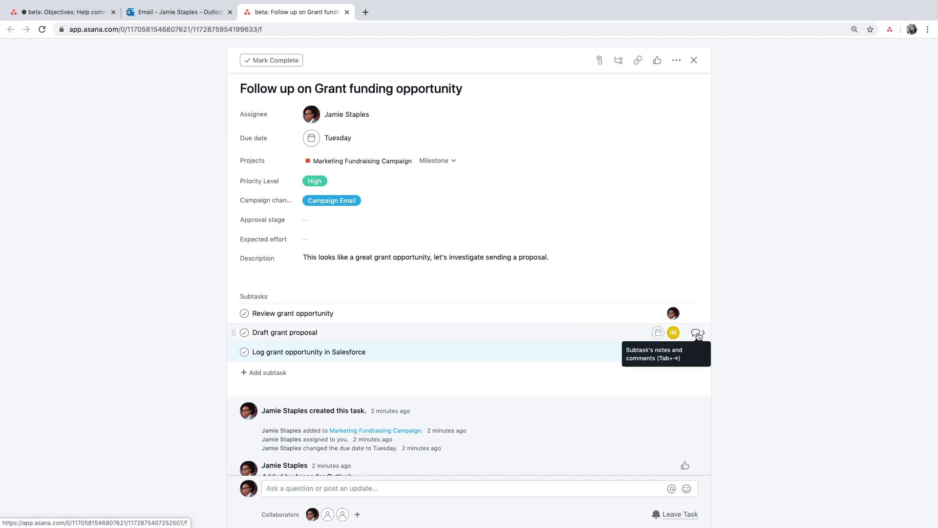
# - Check the Draft grant proposal subtask, then switch to the Salesforce opportunity page
pyautogui.click(696, 332)
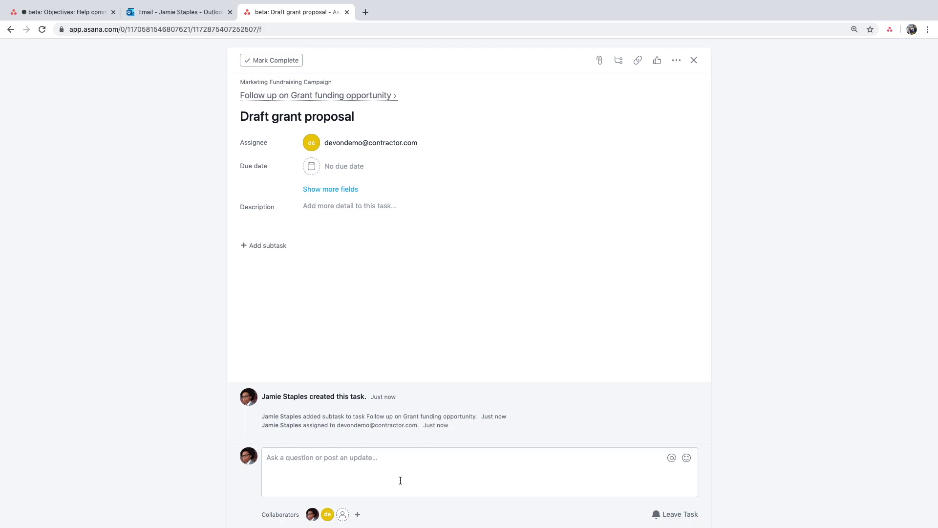
pyautogui.hotkey('alt', 'Left')
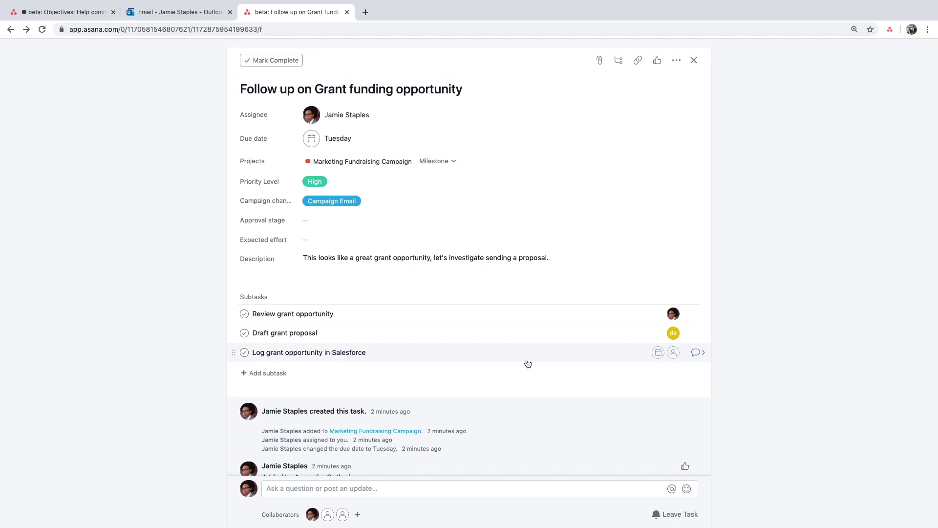
pyautogui.hotkey('ctrl', 'Right')
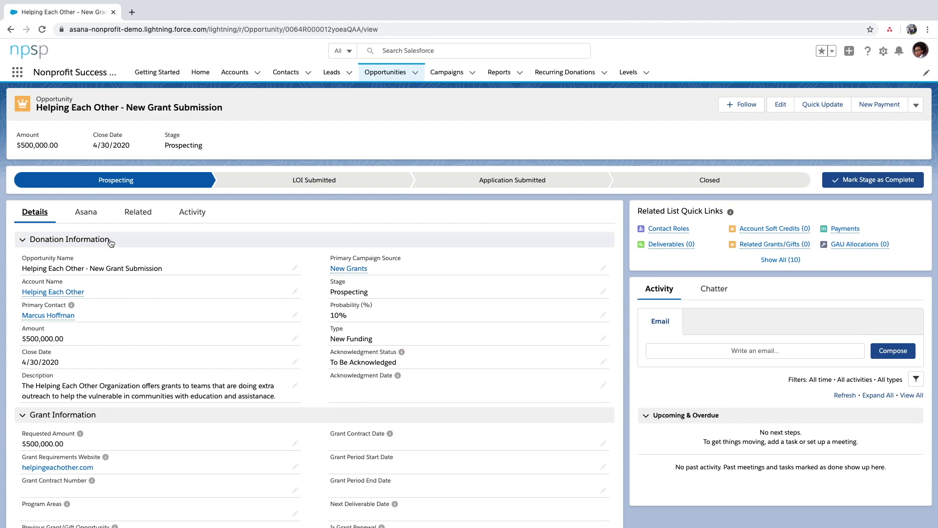
# - Start an Asana task 'Creative assistance on a grant proposal' from the opportunity, describing the design-help request
pyautogui.click(95, 220)
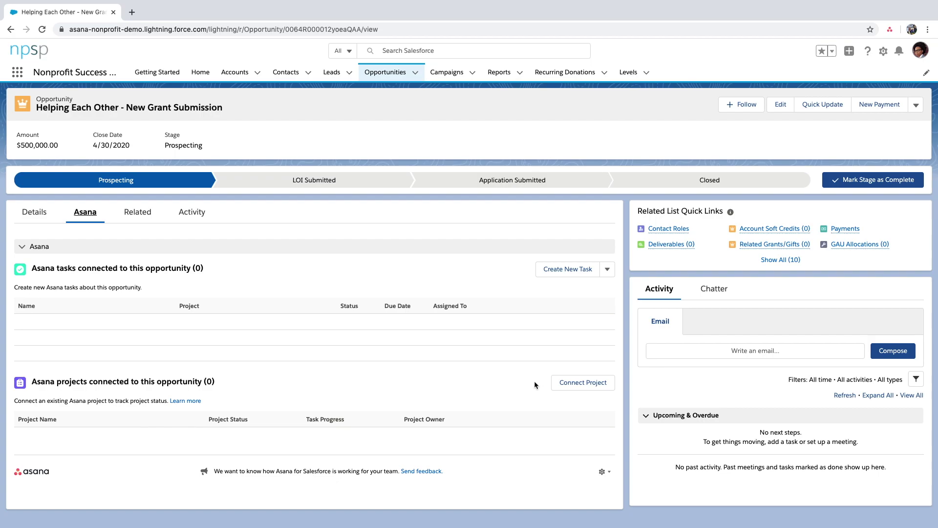
pyautogui.click(561, 269)
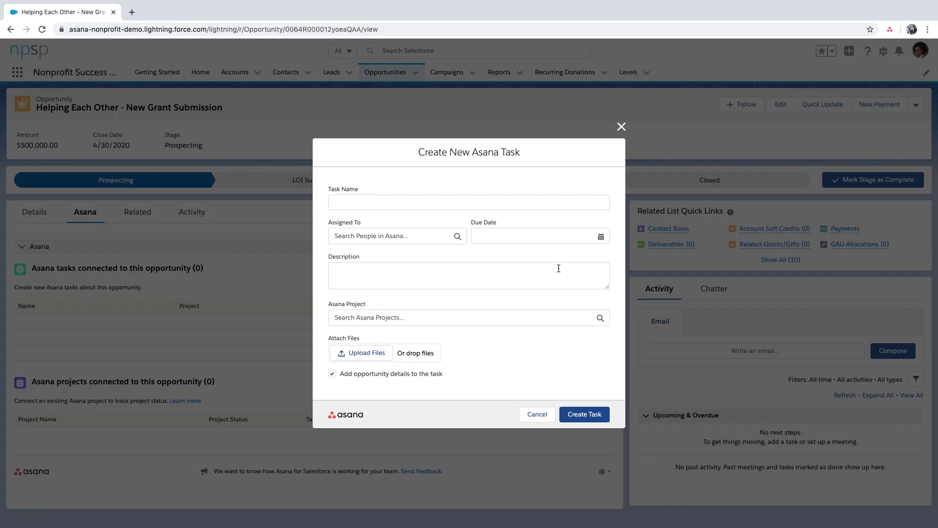
pyautogui.click(423, 208)
pyautogui.write('Creative assistance on a grant proposal')
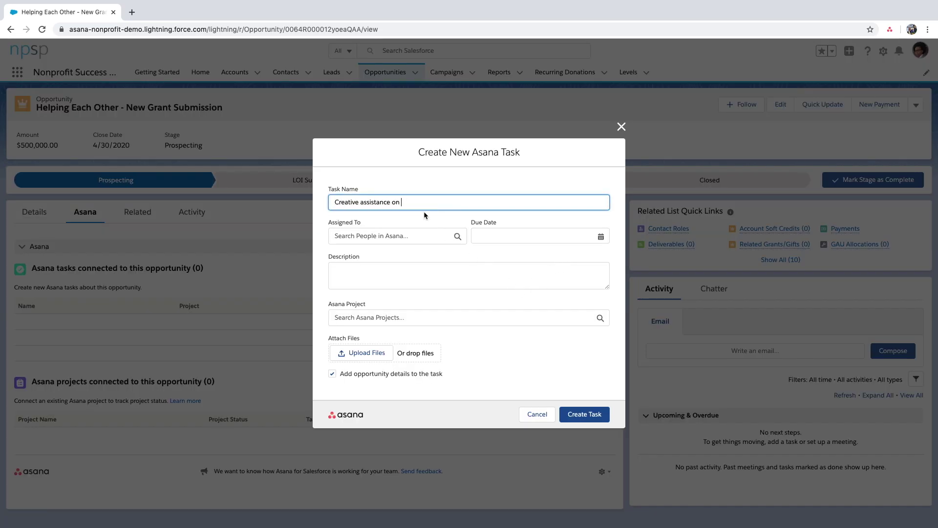
pyautogui.click(397, 270)
pyautogui.write('Can I get help making our grant proposal more graphically appealing? We have a great opp')
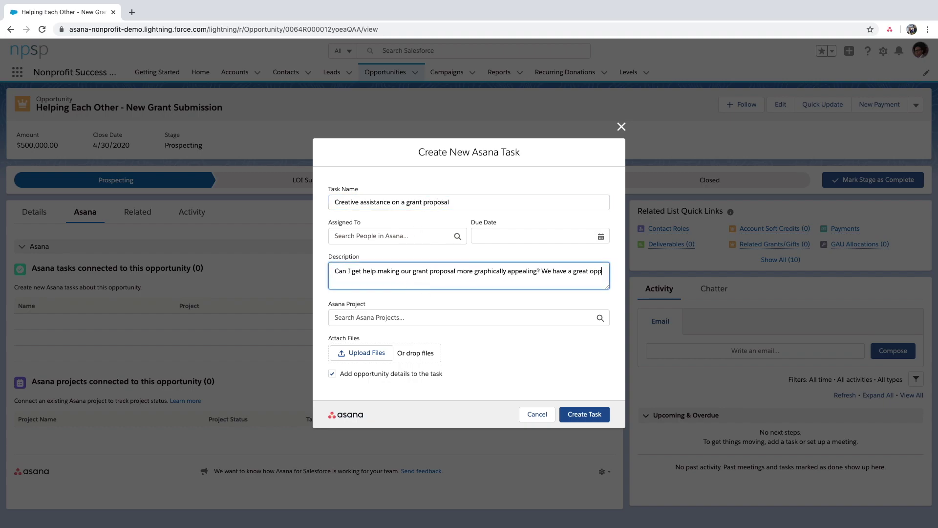
pyautogui.write('ortunity for us and would love to do everything we can. Thank you so much for your time!')
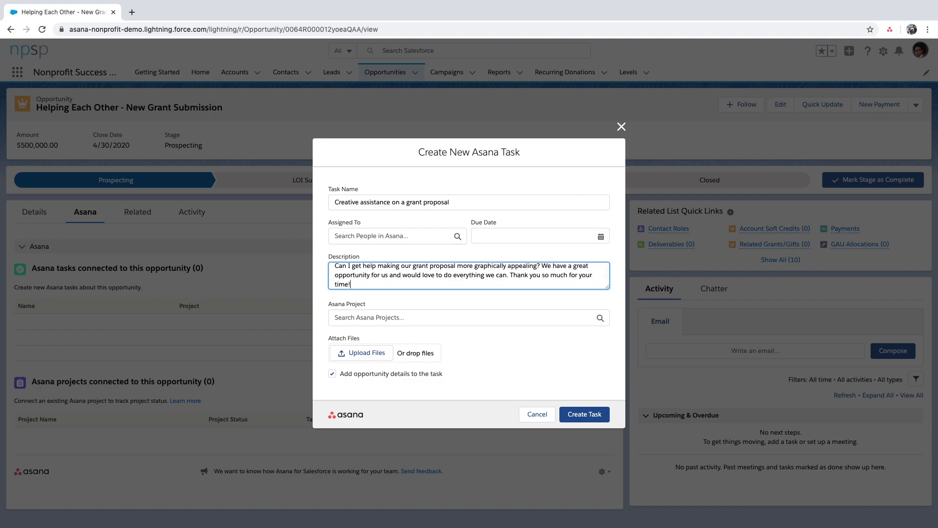
# - Attach Grant Information.pdf, file it in Requests for Creative Production, create it, and open it in Asana
pyautogui.click(366, 352)
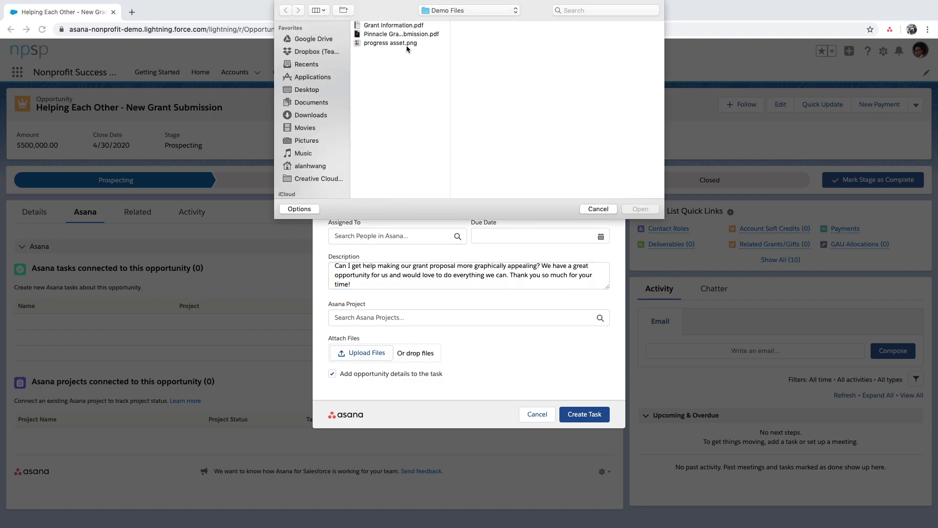
pyautogui.click(408, 26)
pyautogui.click(635, 209)
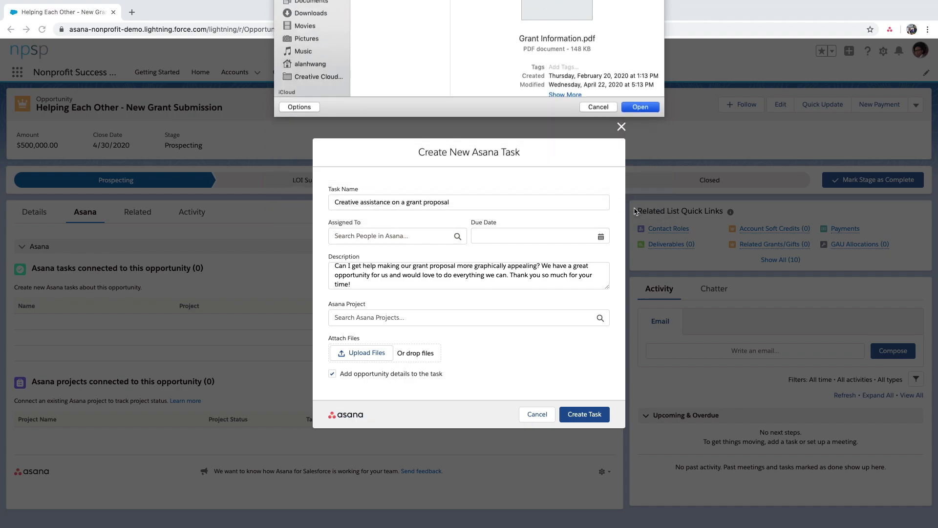
pyautogui.click(459, 304)
pyautogui.write('request for creative')
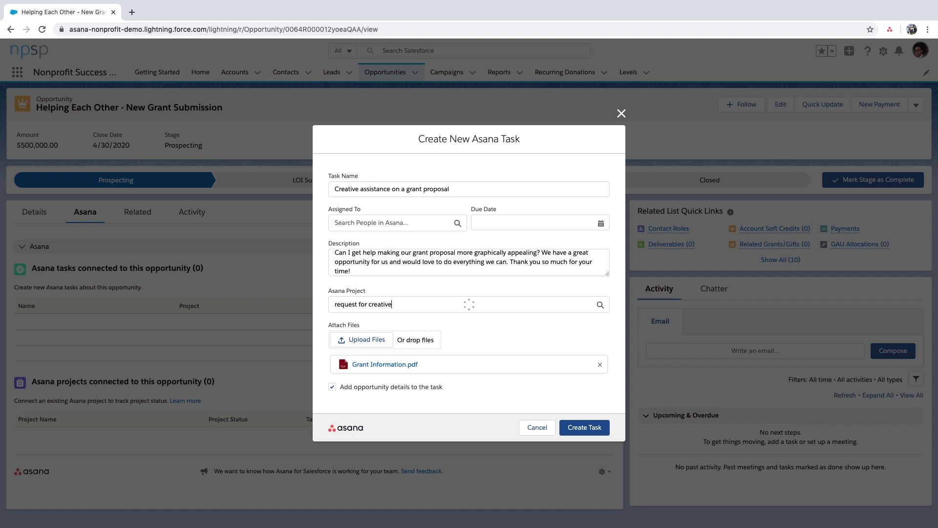
pyautogui.click(434, 324)
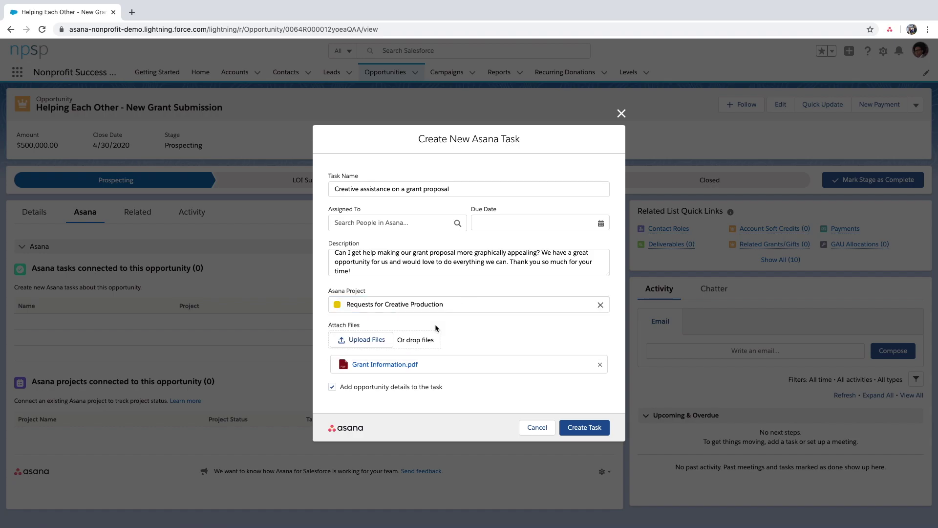
pyautogui.click(574, 428)
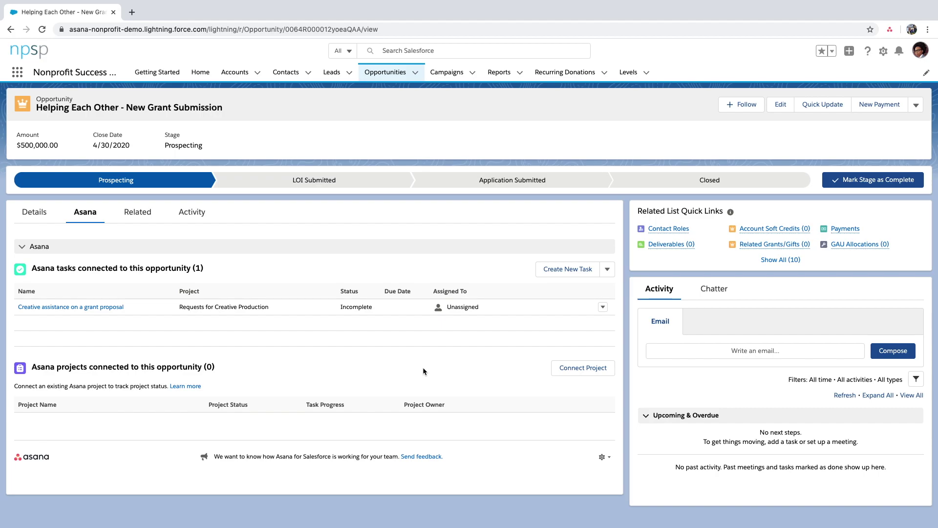
pyautogui.click(113, 307)
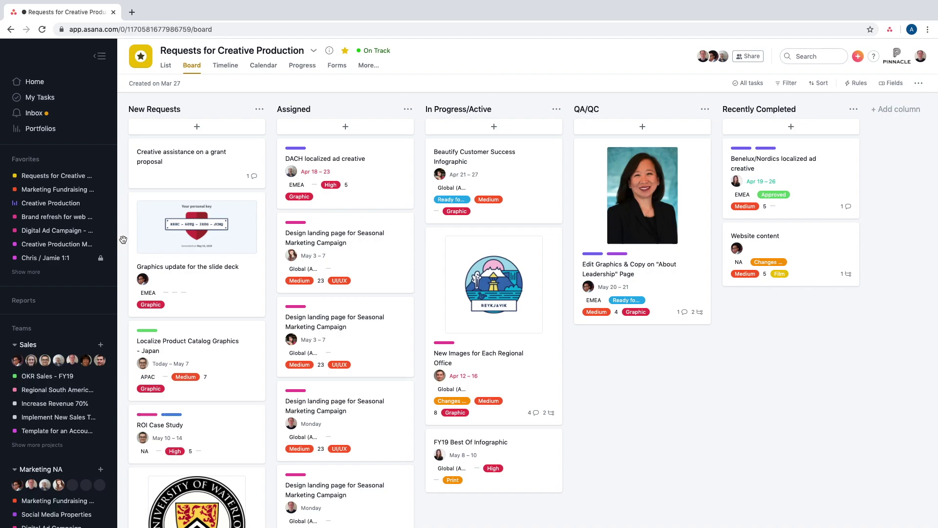
# - Open the Creative assistance on a grant proposal card and expand its Salesforce opportunity card with See More
pyautogui.moveTo(198, 164)
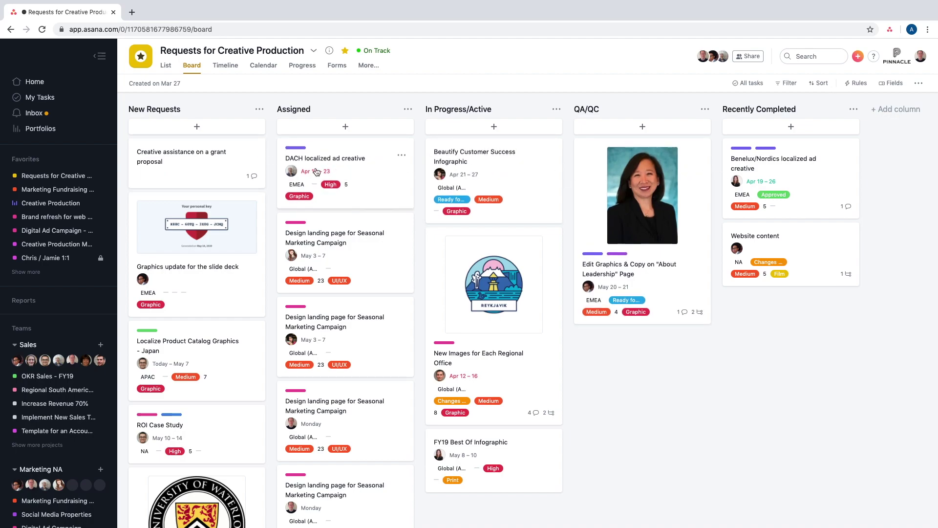
pyautogui.click(206, 171)
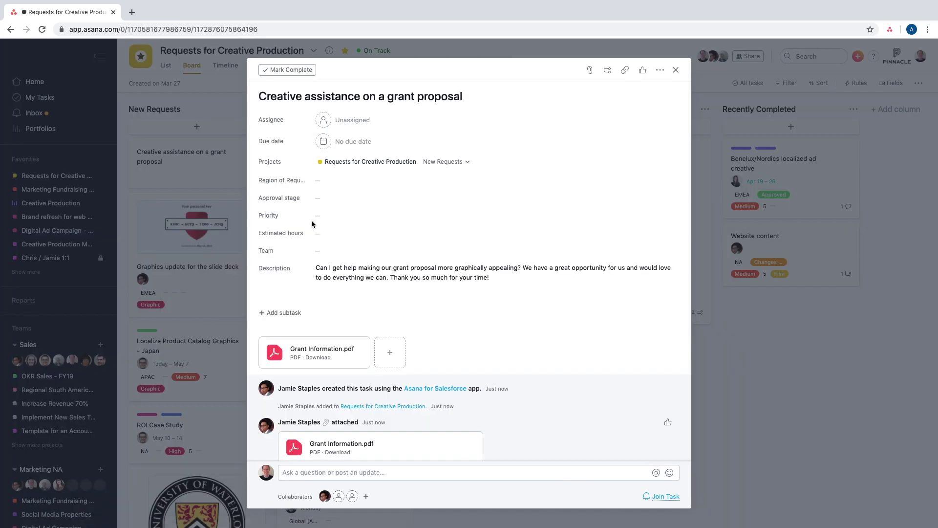
pyautogui.scroll(-2, 385, 248)
pyautogui.scroll(-1, 385, 248)
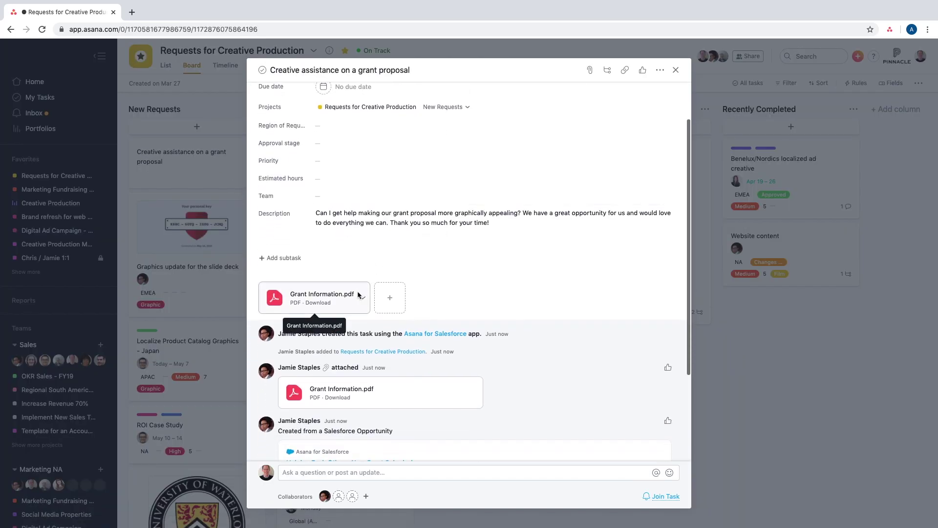
pyautogui.scroll(-3, 369, 321)
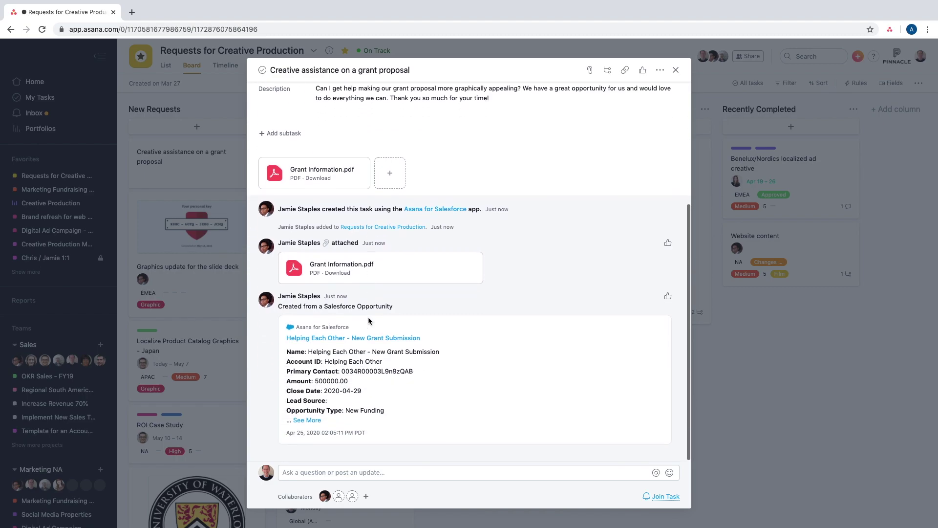
pyautogui.click(303, 427)
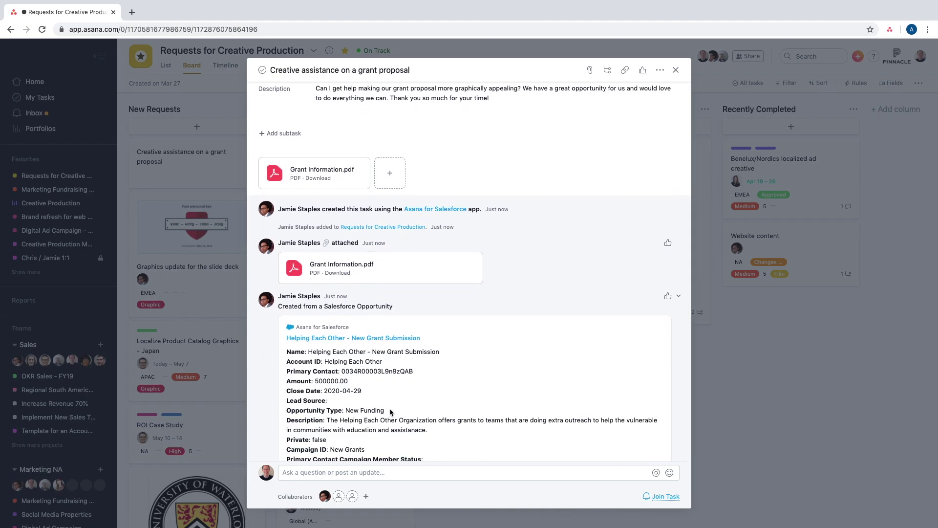
pyautogui.scroll(-2, 389, 409)
pyautogui.scroll(-1, 390, 412)
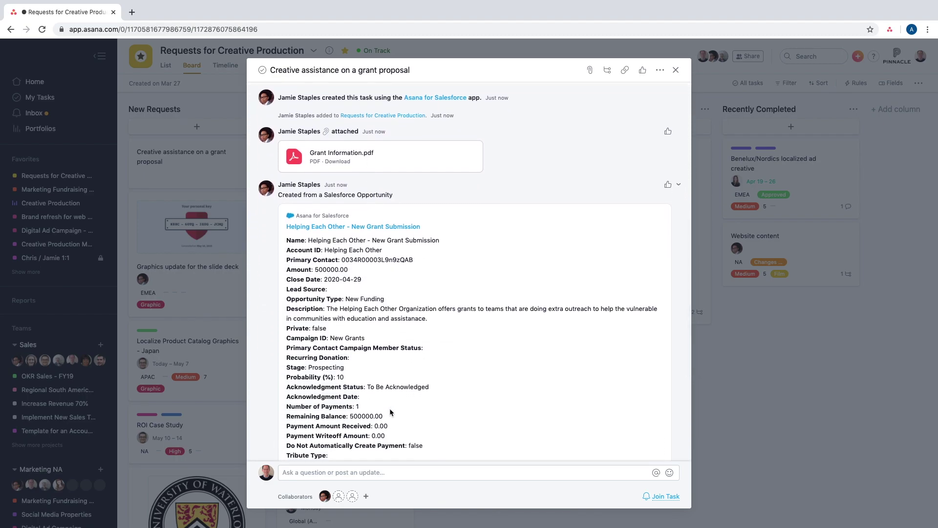
pyautogui.scroll(1, 389, 408)
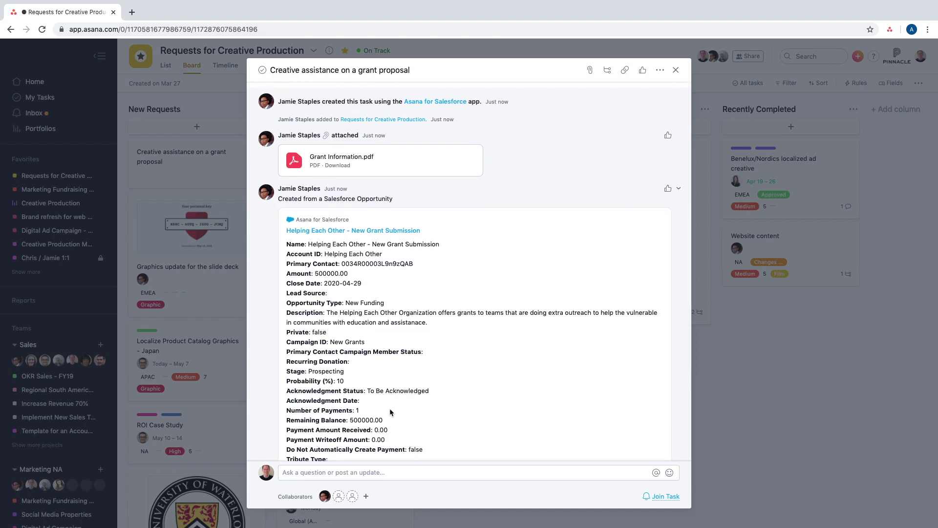
pyautogui.scroll(10, 389, 409)
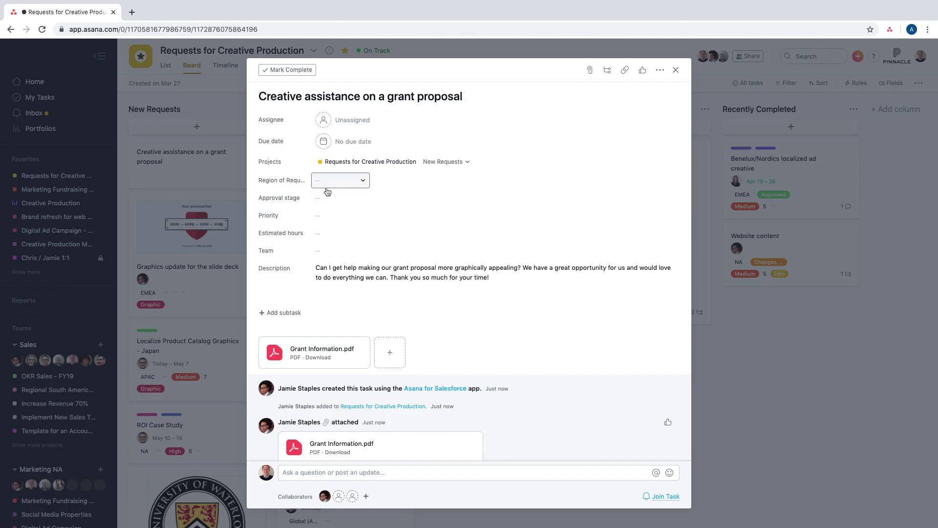
# - Set the grant-proposal task to High priority, 4 estimated hours, and the Graphic team
pyautogui.click(328, 216)
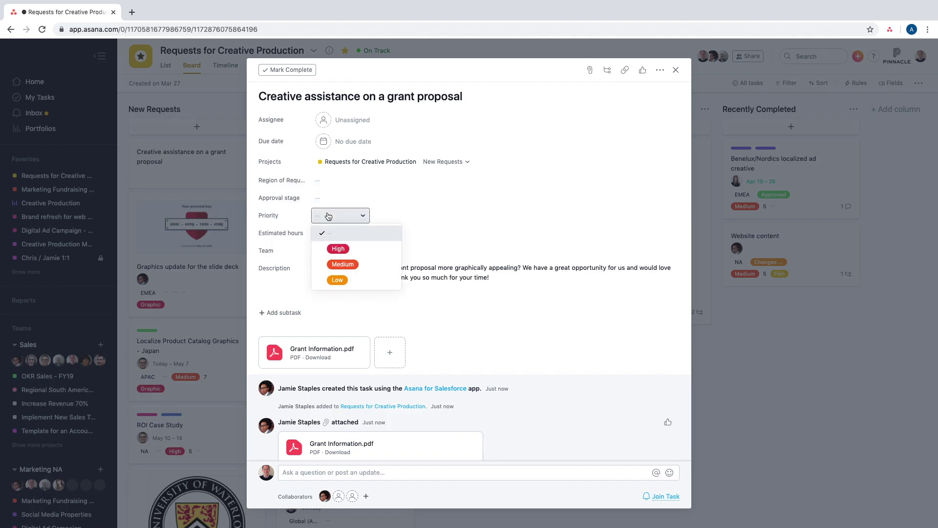
pyautogui.click(342, 253)
pyautogui.click(336, 234)
pyautogui.write('4')
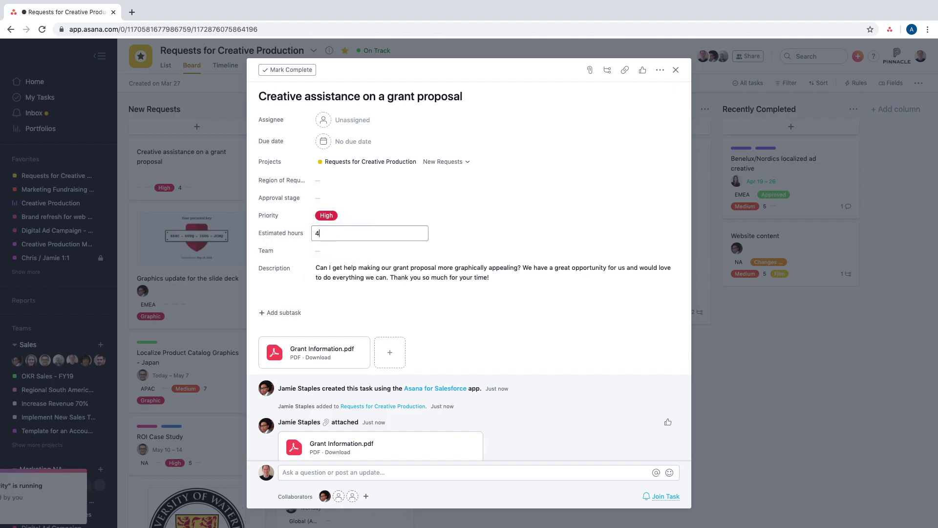
pyautogui.click(352, 252)
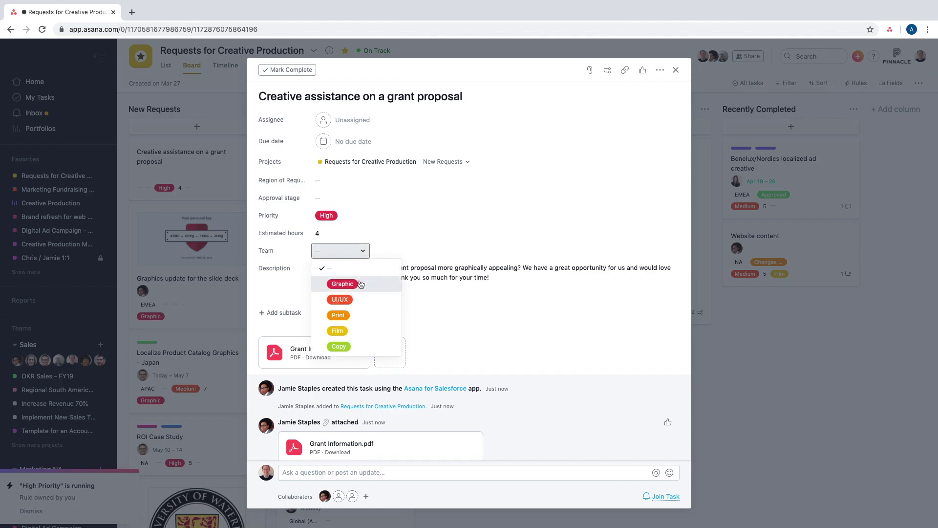
pyautogui.click(342, 284)
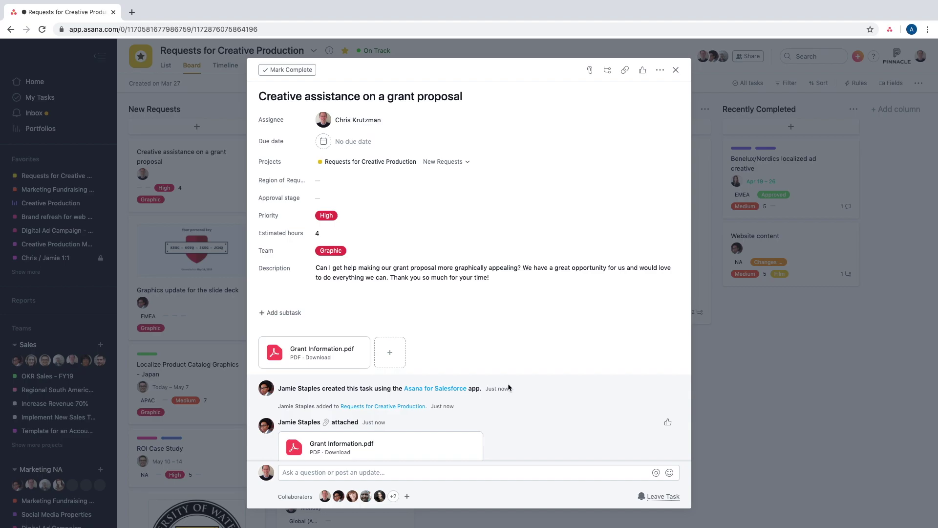
# - Comment 'This sounds amazing! On it, and will get back to you soon!' and close the task
pyautogui.scroll(-5, 508, 383)
pyautogui.click(479, 470)
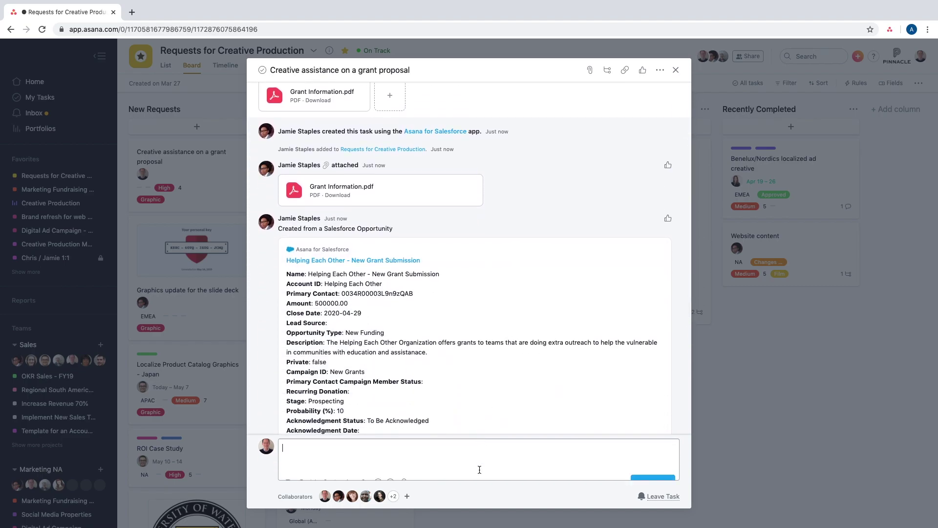
pyautogui.write('This sounds amazing! On it, and will get back to you soon!')
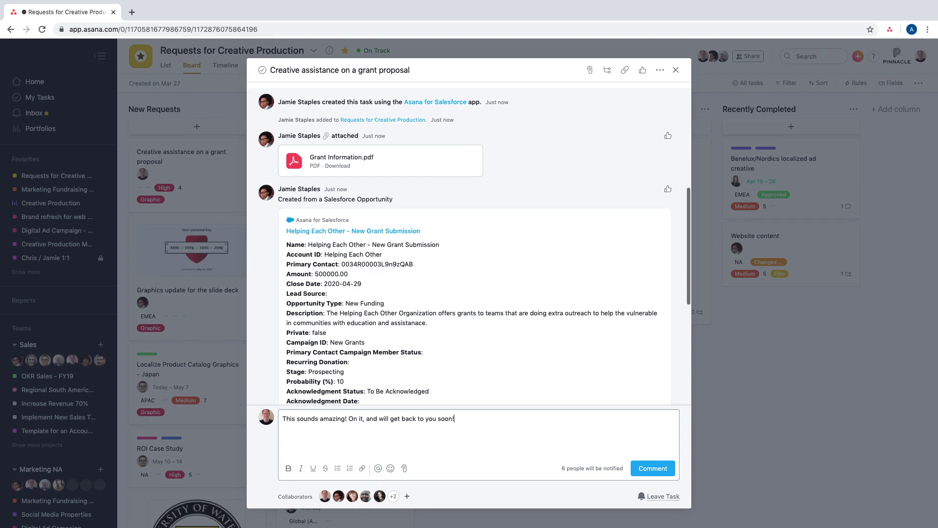
pyautogui.click(655, 469)
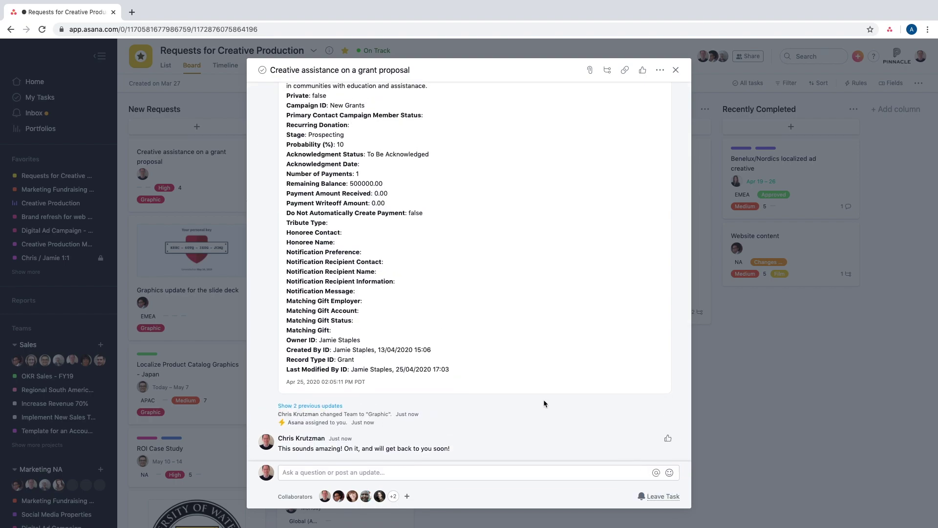
pyautogui.scroll(20, 544, 400)
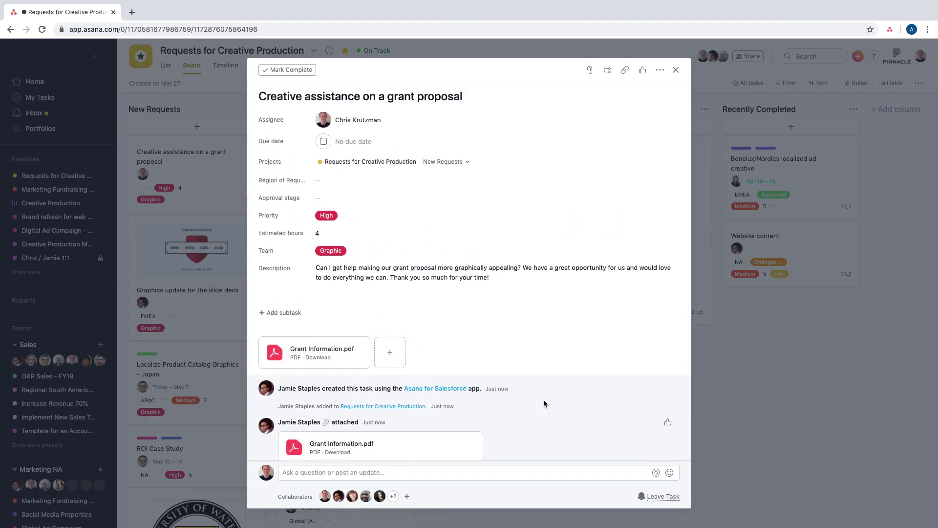
pyautogui.click(701, 400)
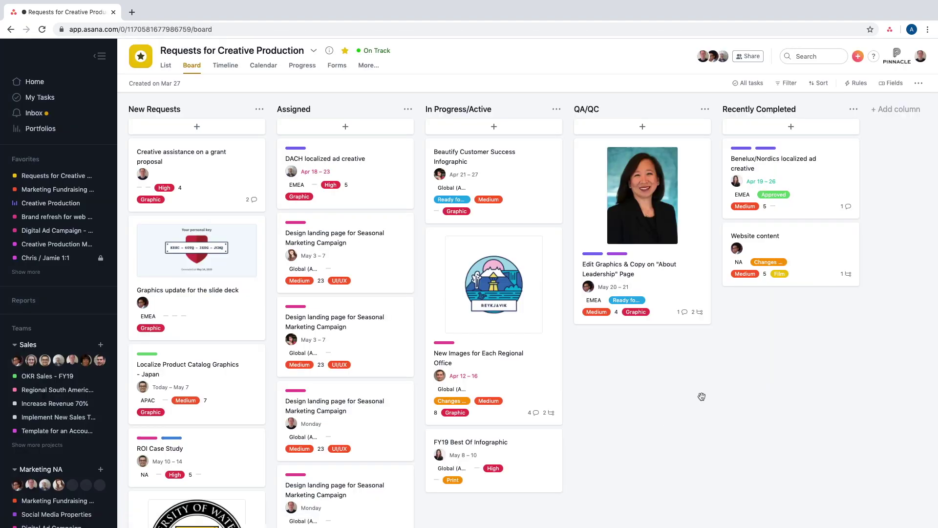
pyautogui.hotkey('ctrl', 'Right')
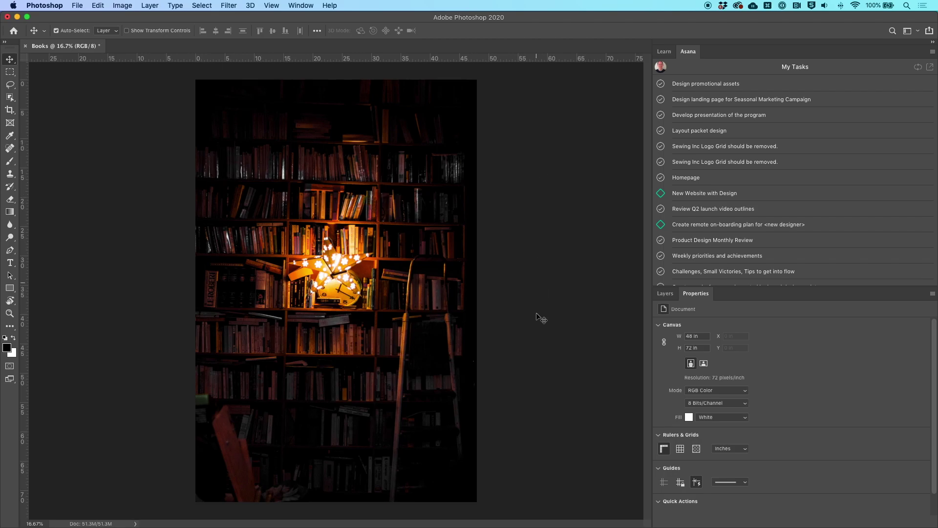
# - Open the grant-proposal task in Photoshop's Asana panel and scroll down to its attachments
pyautogui.click(665, 293)
pyautogui.click(695, 295)
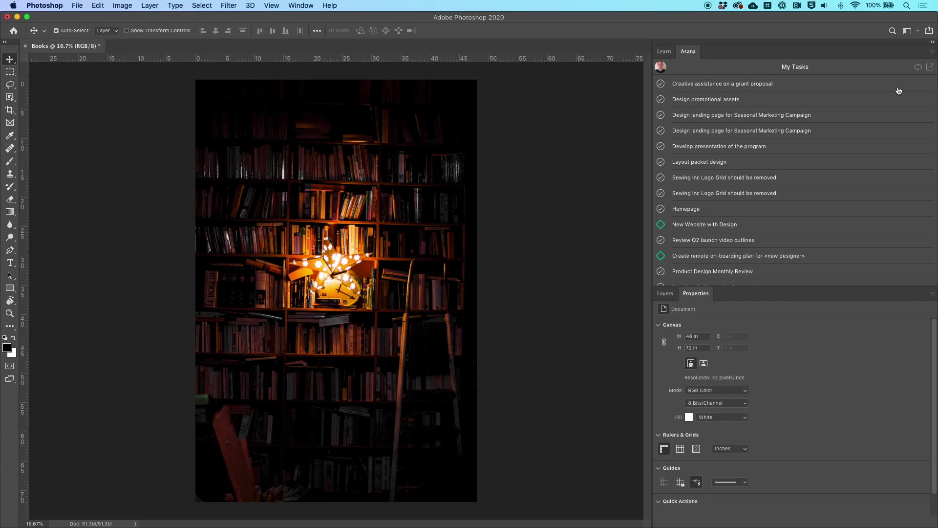
pyautogui.click(741, 84)
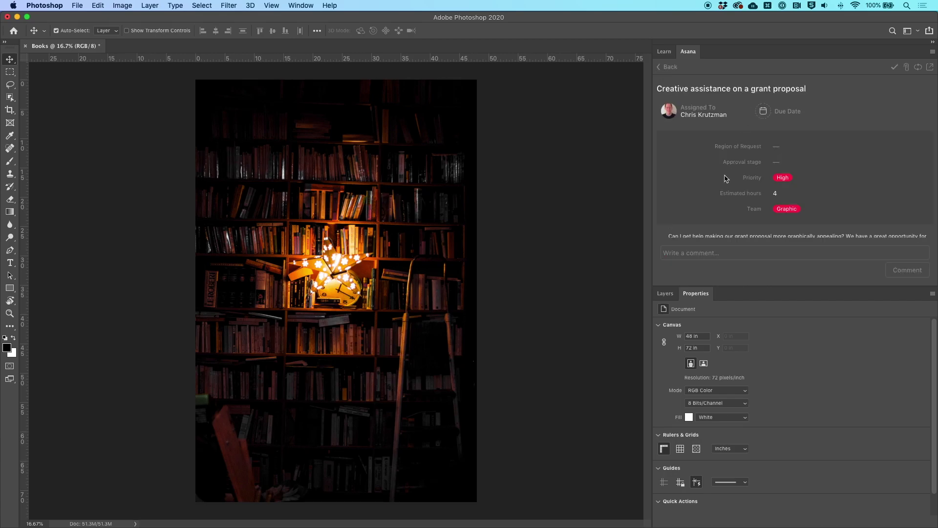
pyautogui.scroll(-5, 726, 179)
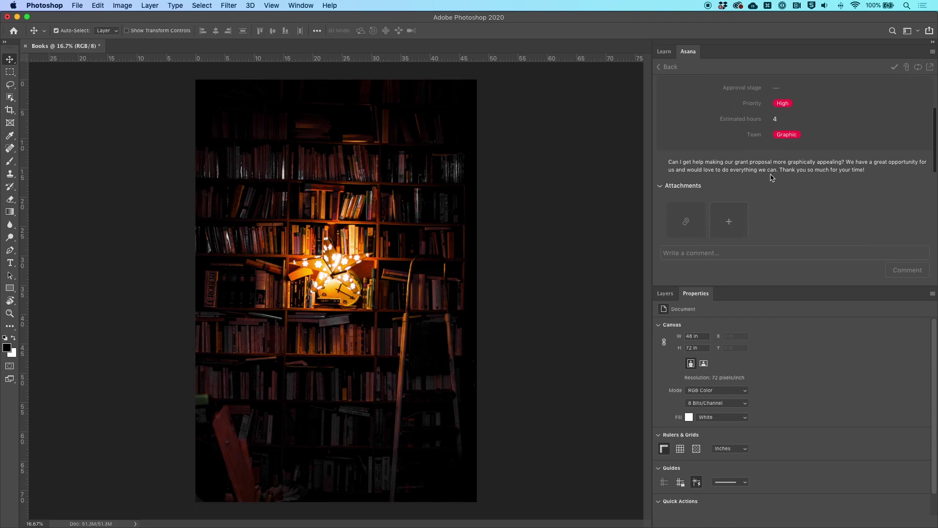
pyautogui.scroll(-4, 770, 171)
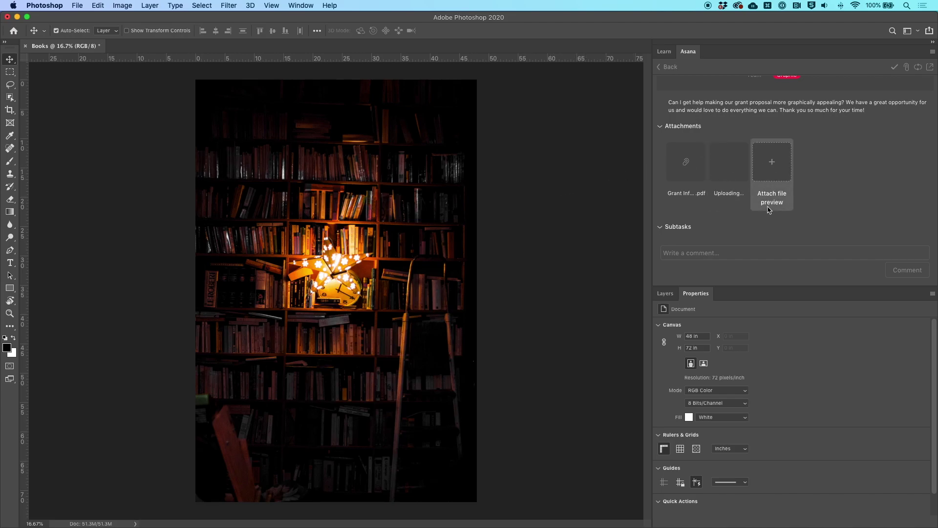
# - Post the comment 'Here's an idea on cover art' on the grant task
pyautogui.click(746, 254)
pyautogui.write("Here's an")
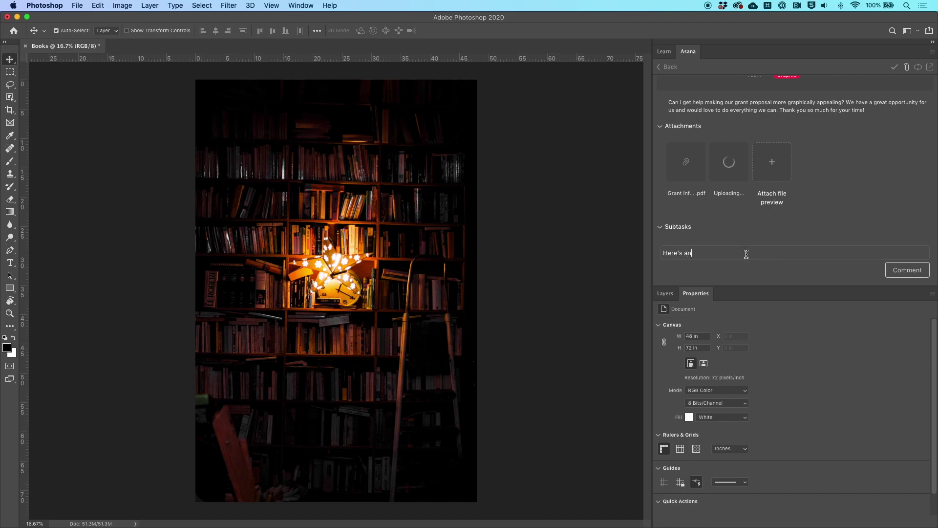
pyautogui.write(' idea on cover art')
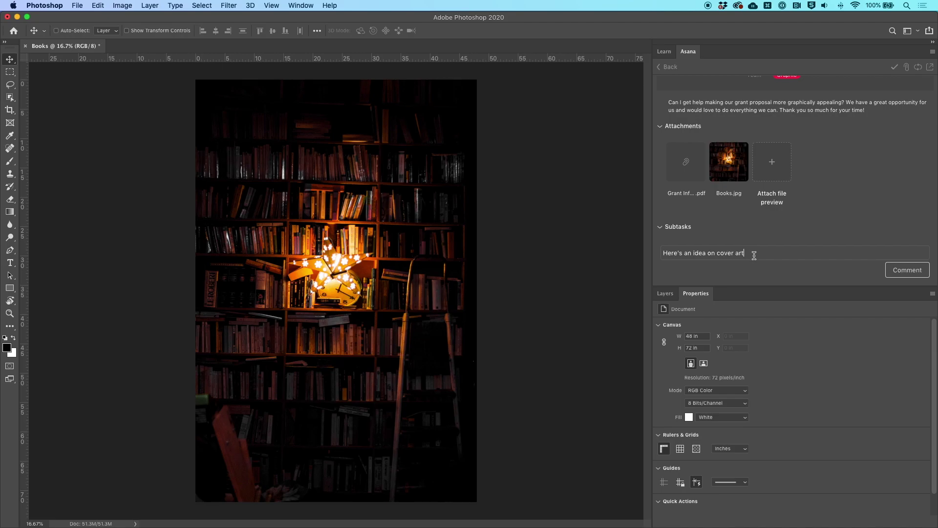
pyautogui.click(905, 270)
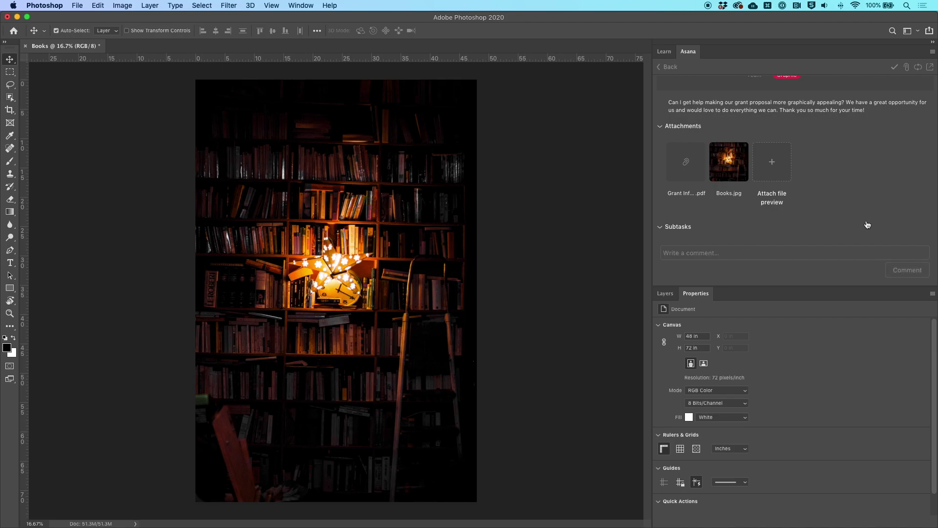
# - Set the task's approval stage to Ready for Review and refresh it
pyautogui.scroll(2, 867, 222)
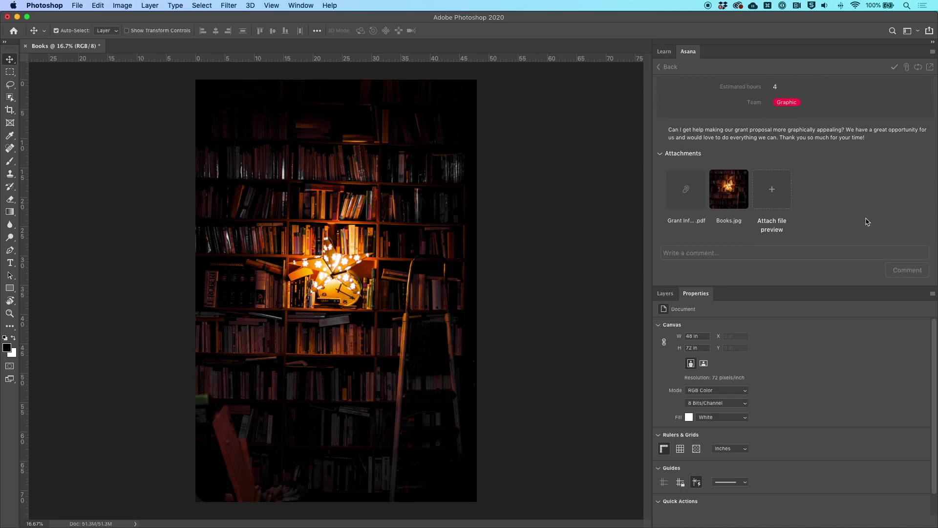
pyautogui.scroll(5, 867, 222)
pyautogui.click(781, 162)
pyautogui.click(792, 177)
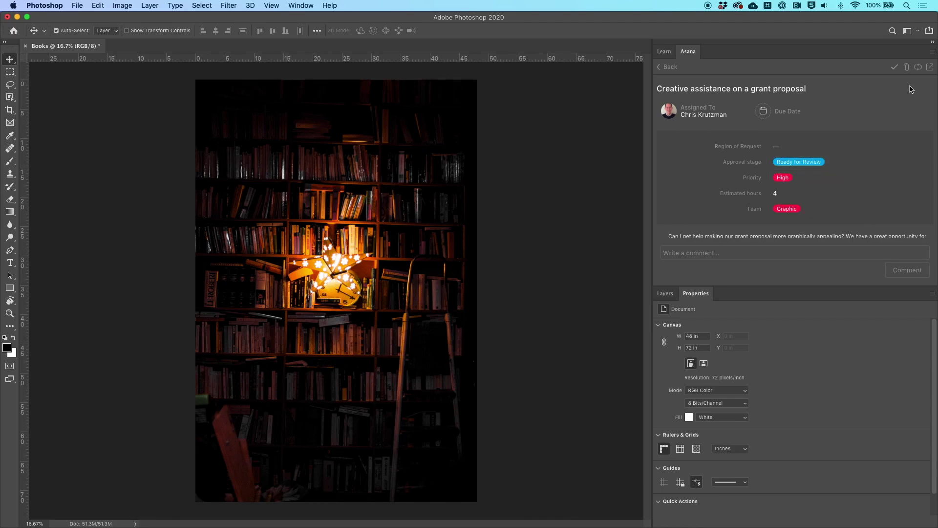
pyautogui.click(917, 71)
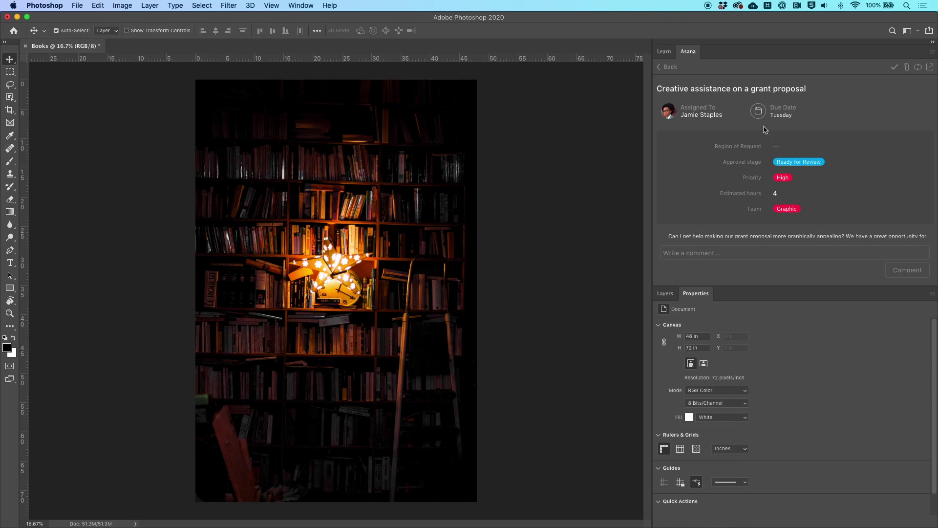
pyautogui.hotkey('ctrl', 'Right')
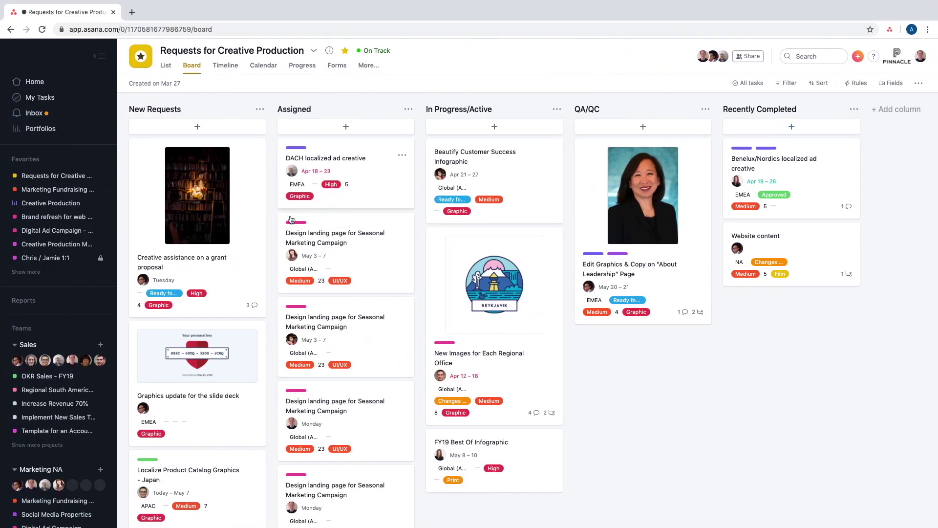
# - Attach Pinnacle Grant Submission.pdf from the computer to the grant-proposal task
pyautogui.click(244, 240)
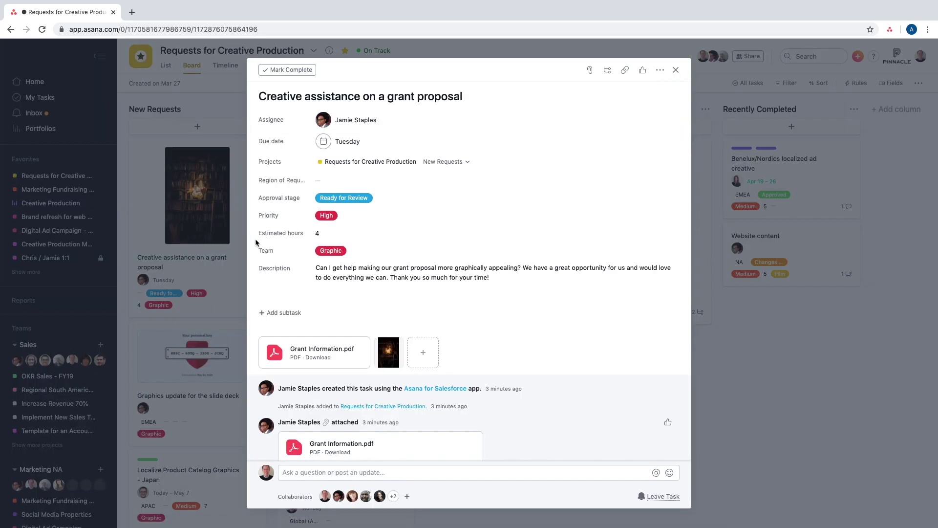
pyautogui.click(590, 70)
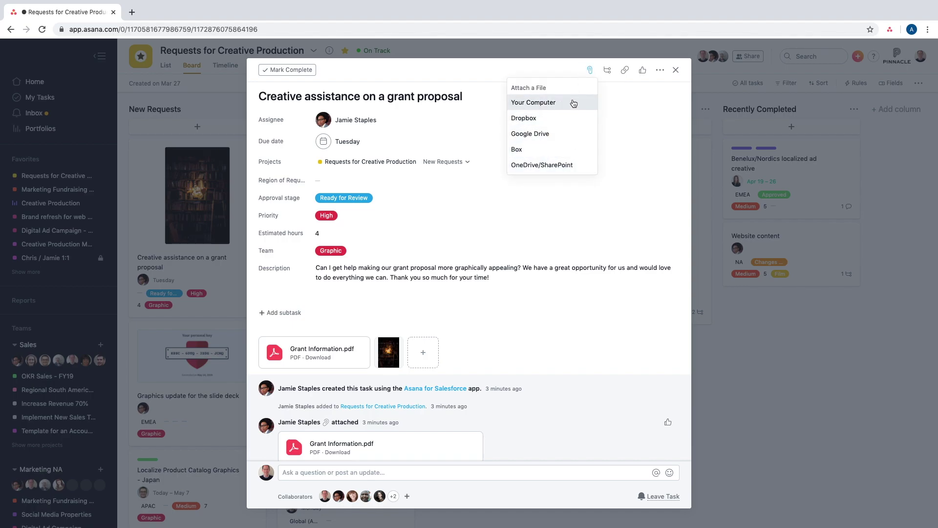
pyautogui.click(572, 101)
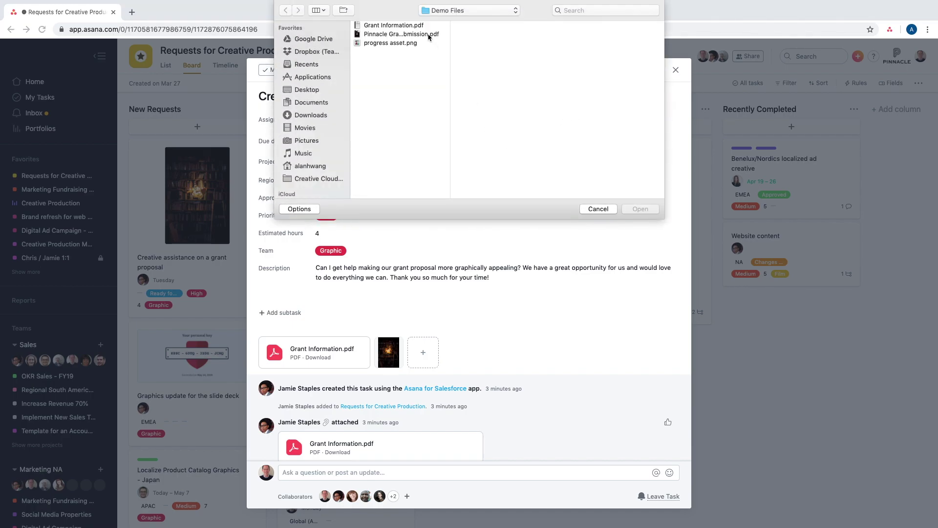
pyautogui.click(429, 34)
pyautogui.moveTo(572, 106)
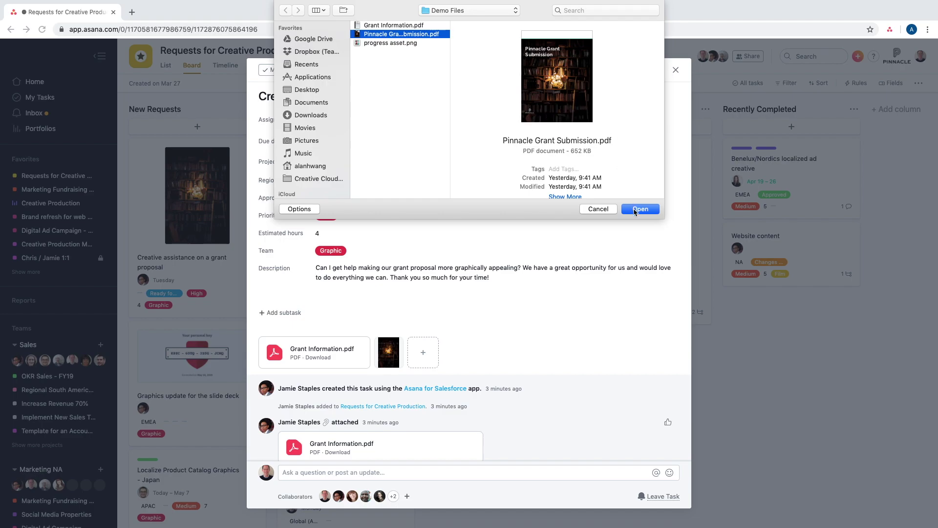
pyautogui.click(635, 209)
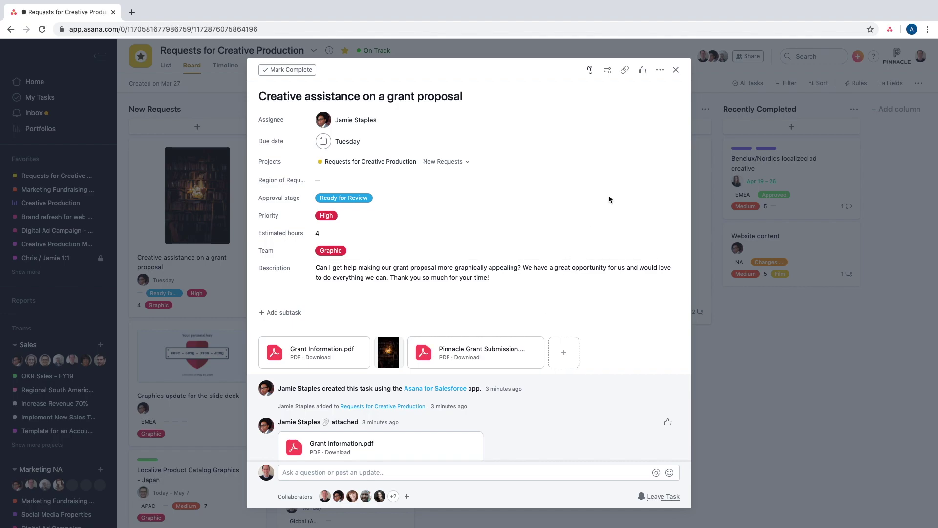
# - Request the reviewer's approval of the PDF attachment, due Tuesday
pyautogui.click(660, 70)
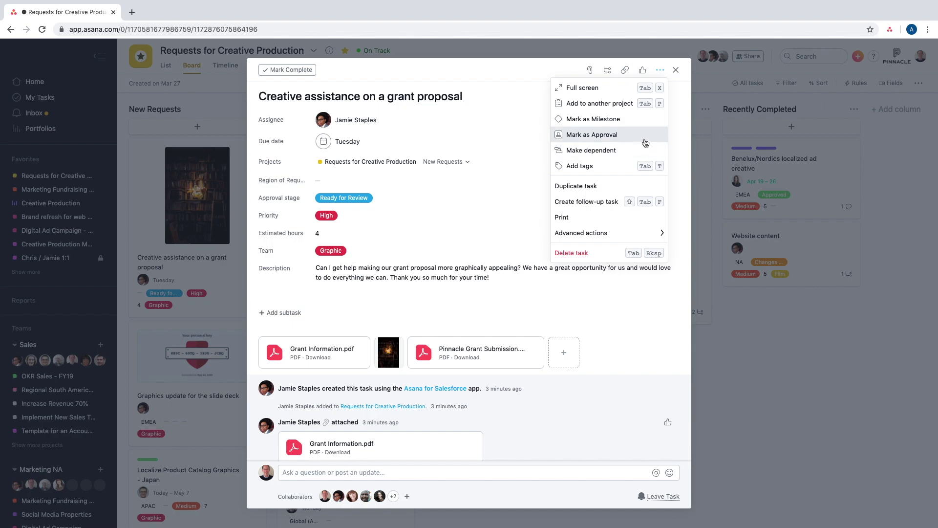
pyautogui.click(542, 315)
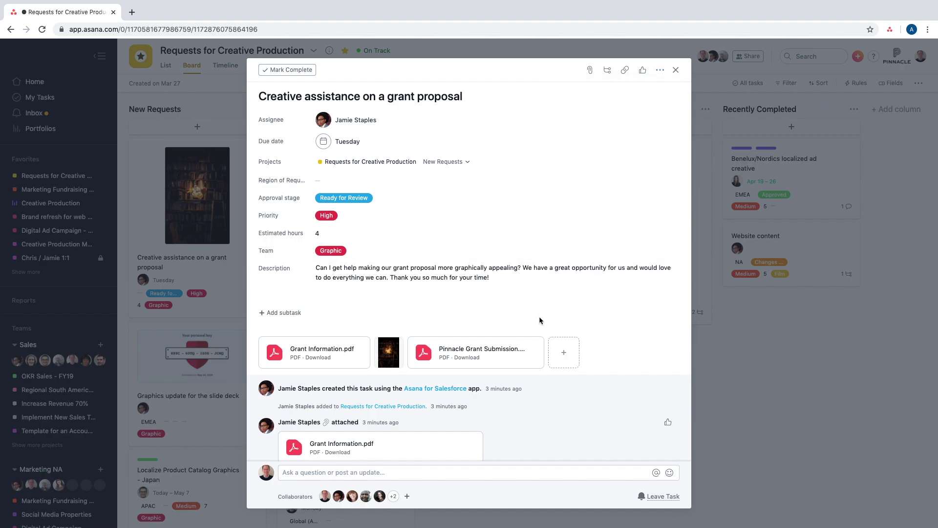
pyautogui.click(537, 357)
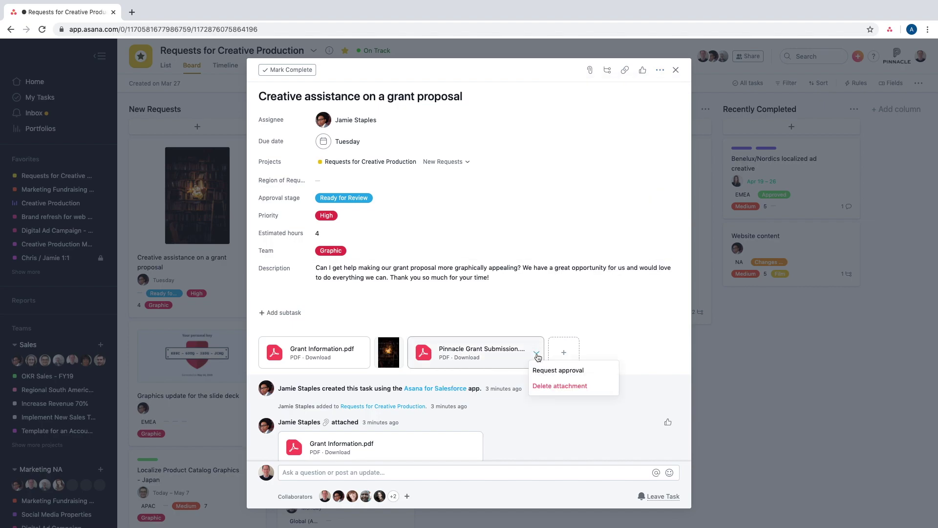
pyautogui.click(559, 371)
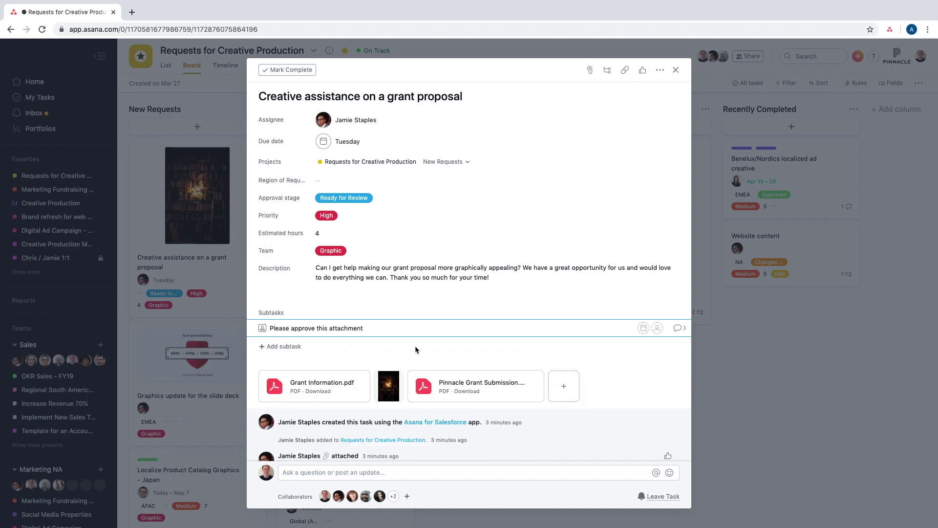
pyautogui.click(657, 328)
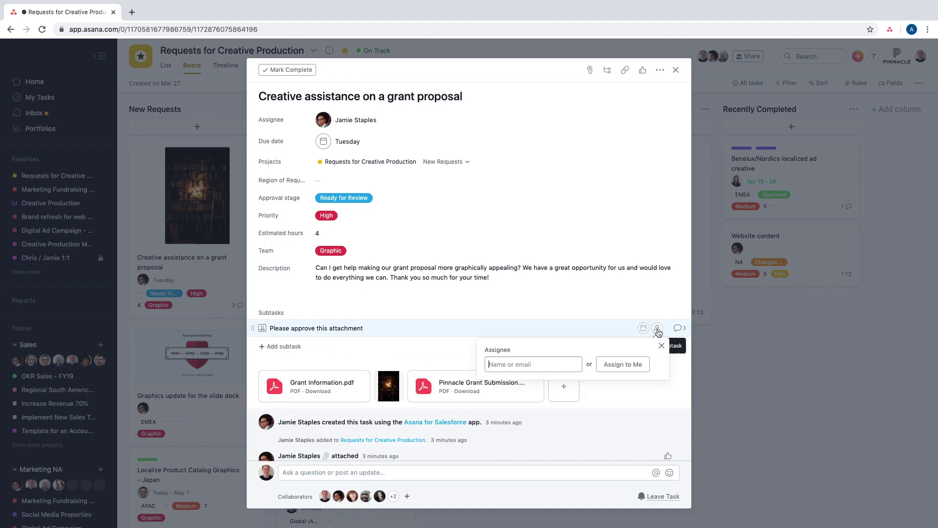
pyautogui.click(570, 401)
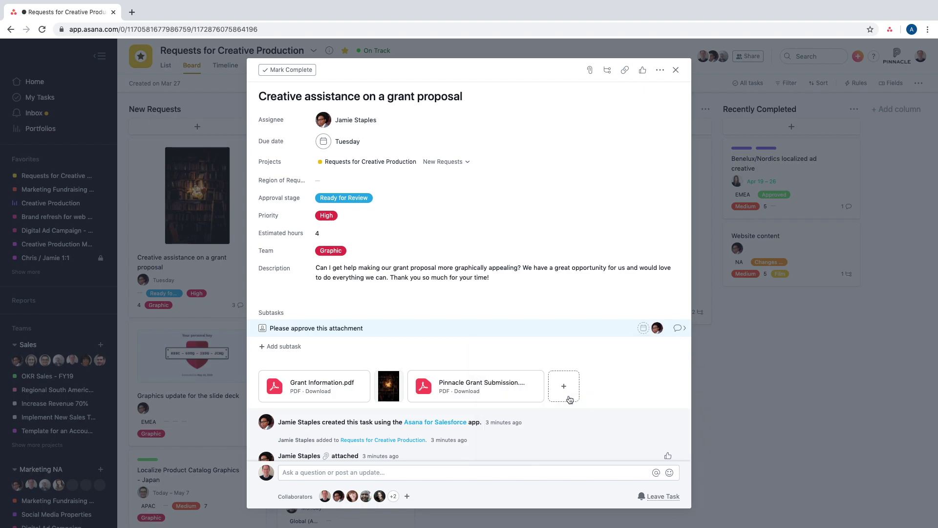
pyautogui.click(644, 328)
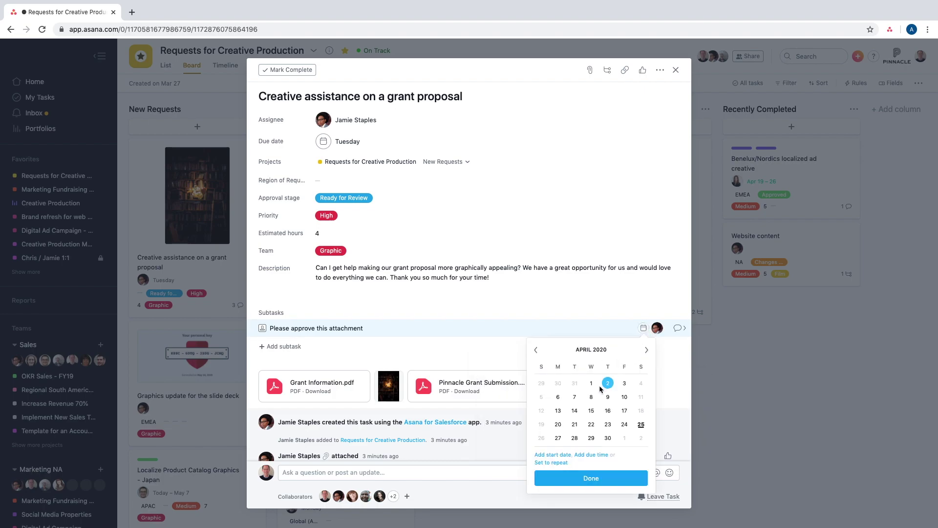
pyautogui.click(576, 441)
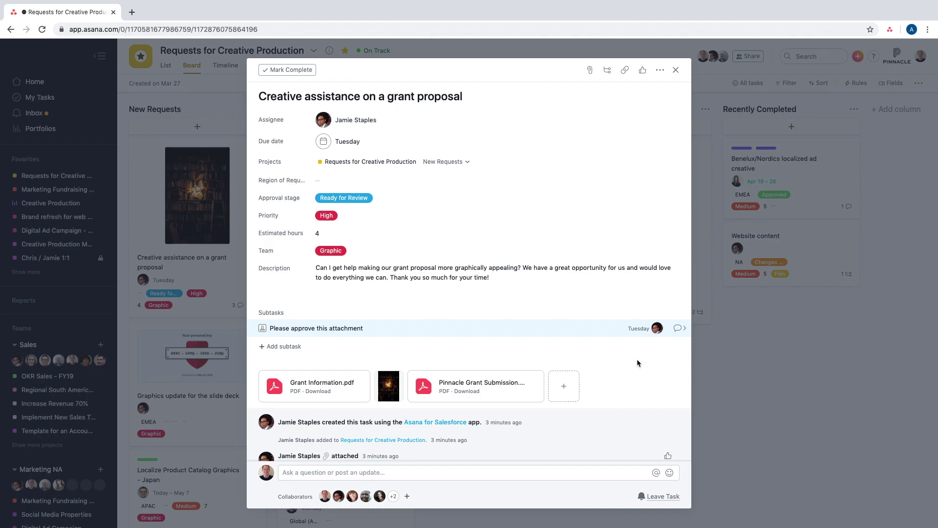
pyautogui.hotkey('ctrl', 'Right')
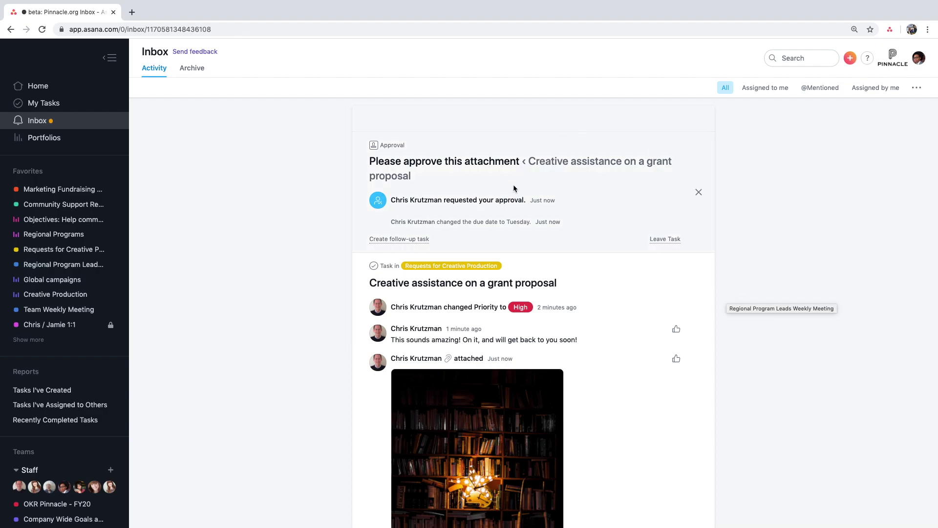
# - Open the 'Please approve this attachment' request and view Pinnacle Grant Submission.pdf full size
pyautogui.scroll(-5, 549, 238)
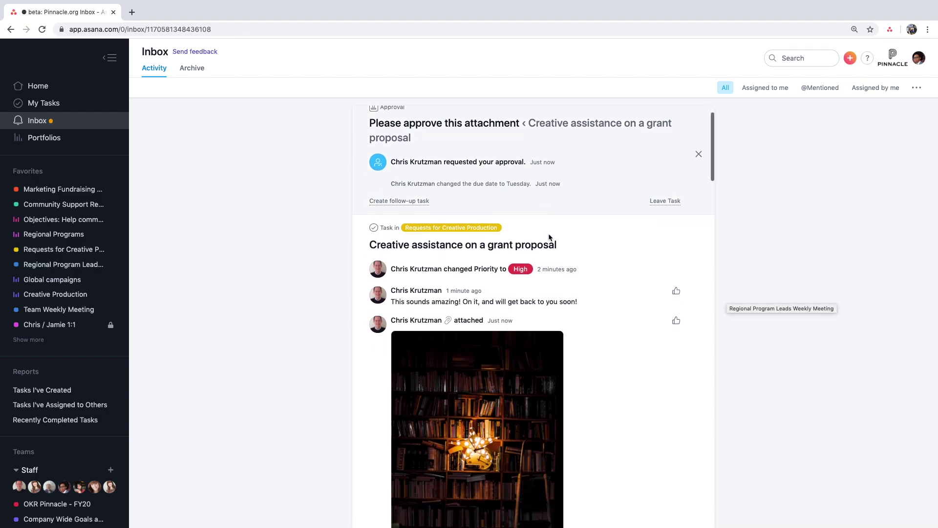
pyautogui.scroll(5, 549, 238)
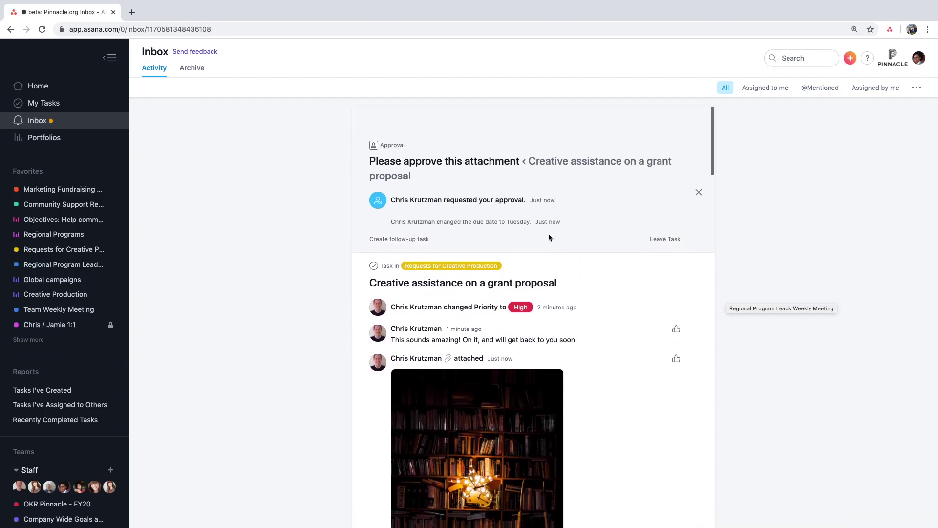
pyautogui.click(580, 210)
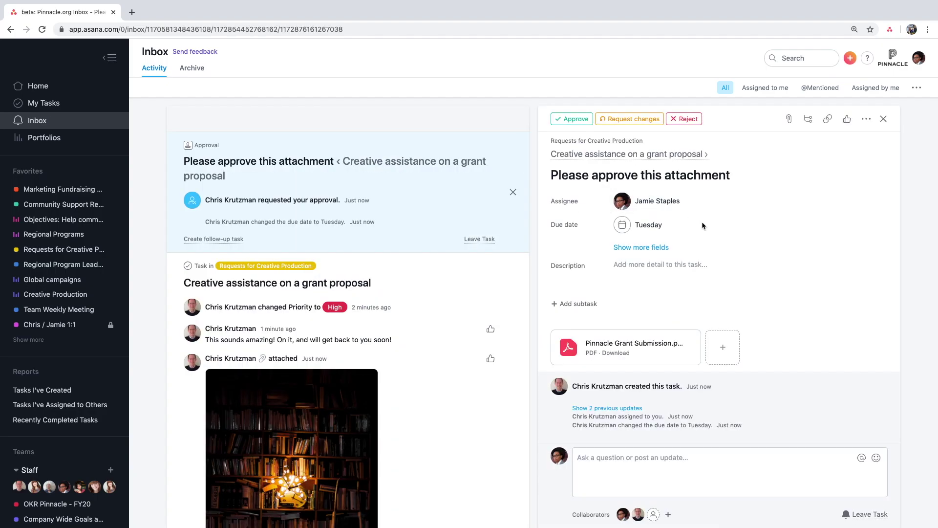
pyautogui.click(643, 346)
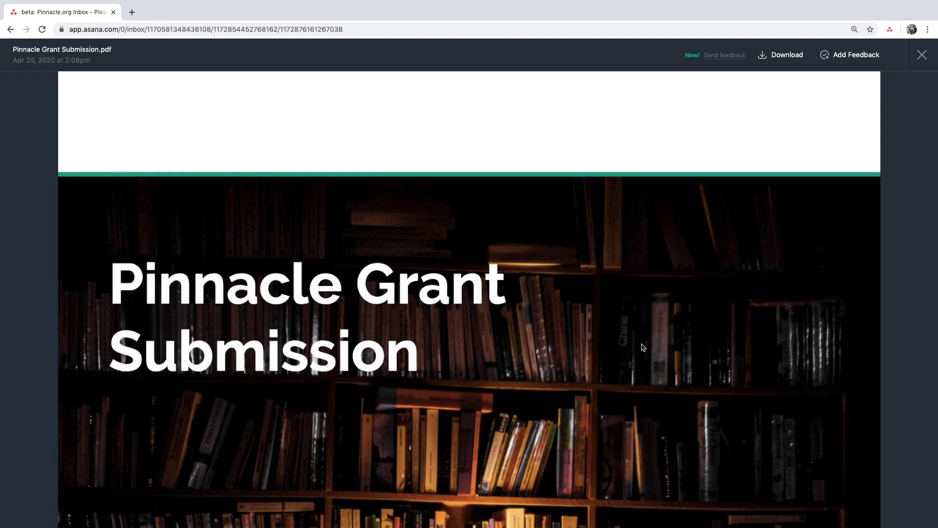
pyautogui.scroll(-1, 632, 329)
pyautogui.scroll(-3, 632, 329)
pyautogui.scroll(3, 632, 329)
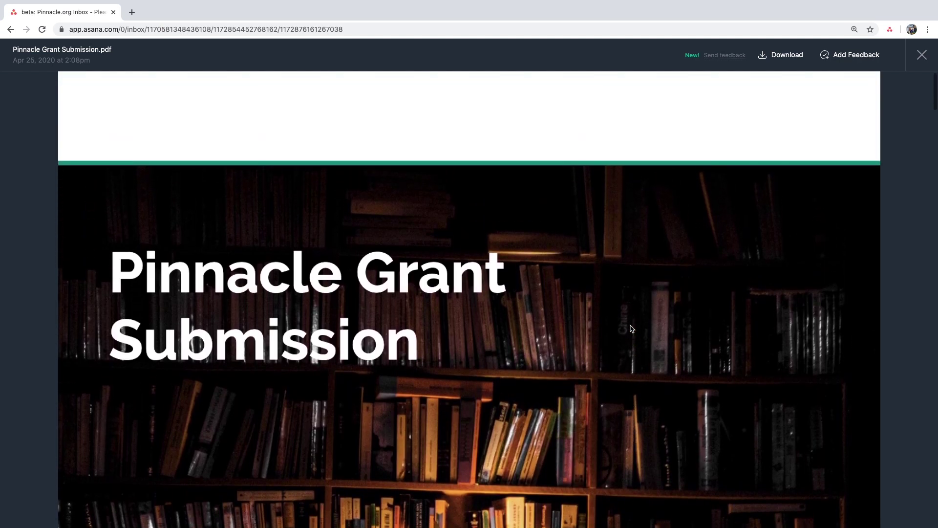
# - Pin the feedback 'This is beautiful! I love it!' on the PDF, then approve the request
pyautogui.click(850, 55)
pyautogui.click(634, 292)
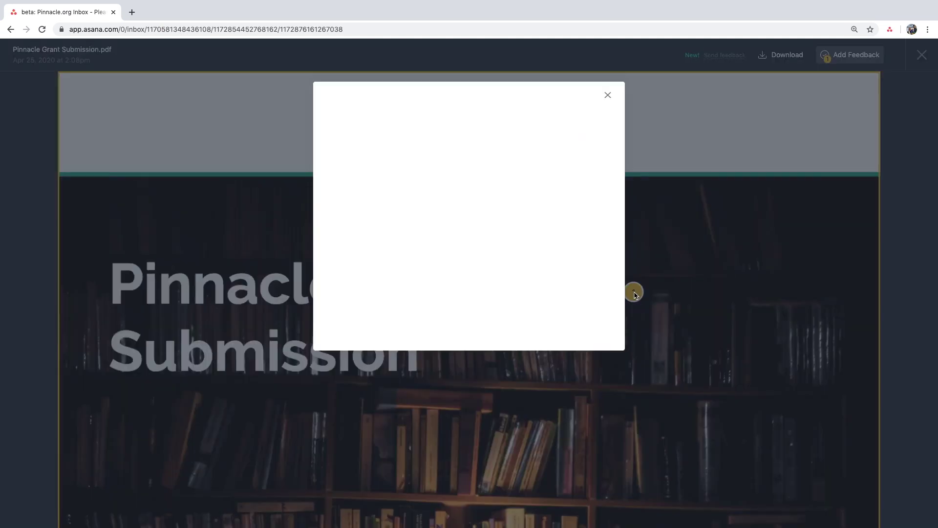
pyautogui.write('This is beau')
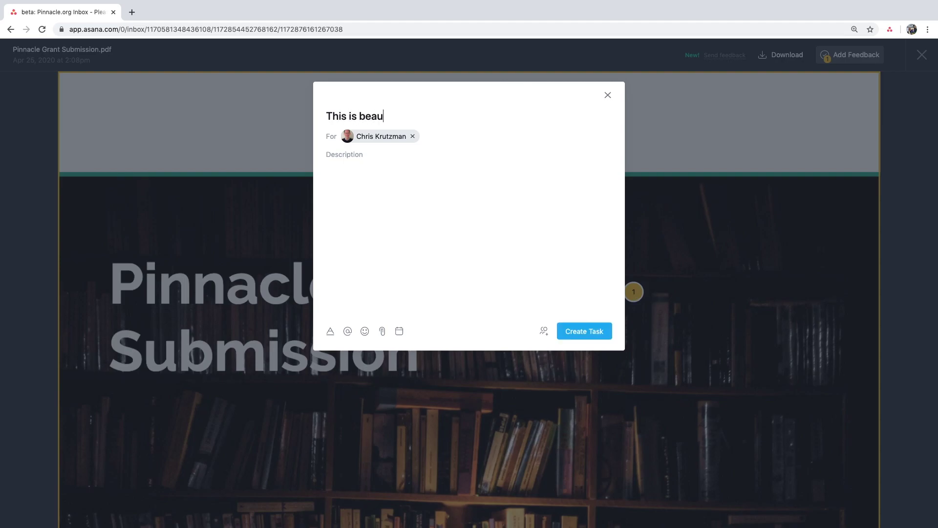
pyautogui.write('tiful! I love it!')
pyautogui.press('Return')
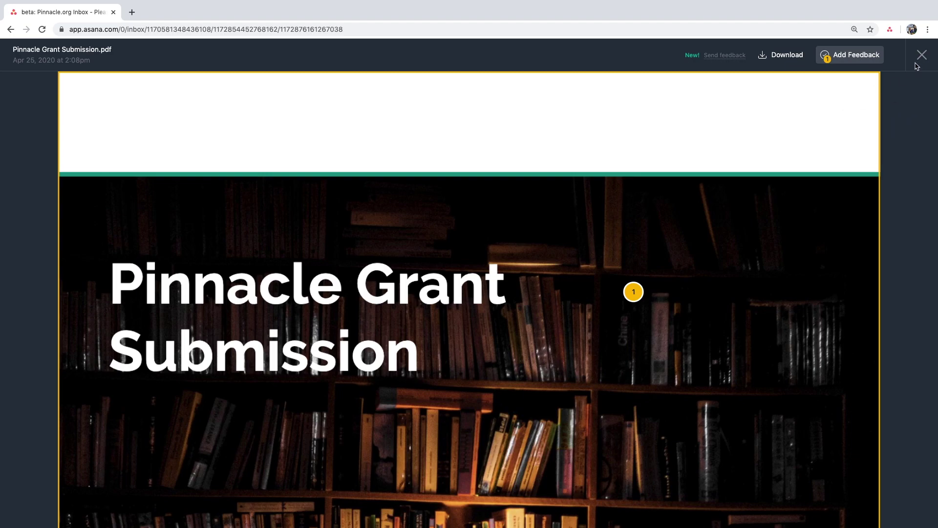
pyautogui.click(922, 54)
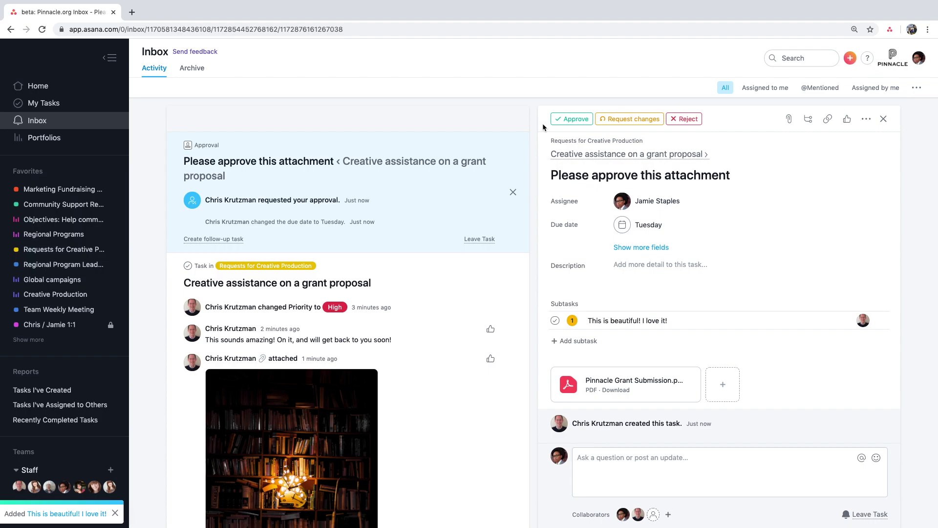
pyautogui.click(563, 121)
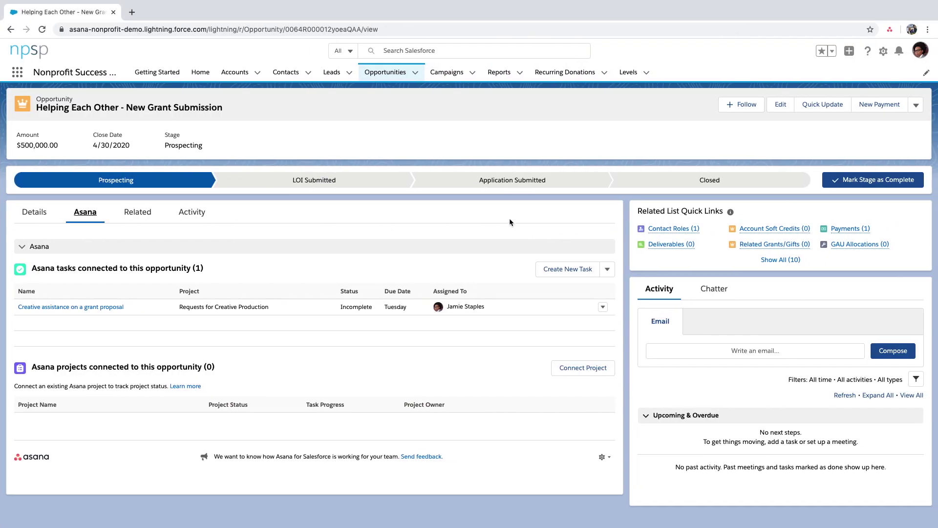
# - Make LOI Submitted the opportunity's current stage and open the connected Asana grant-selection project
pyautogui.click(392, 191)
pyautogui.click(844, 184)
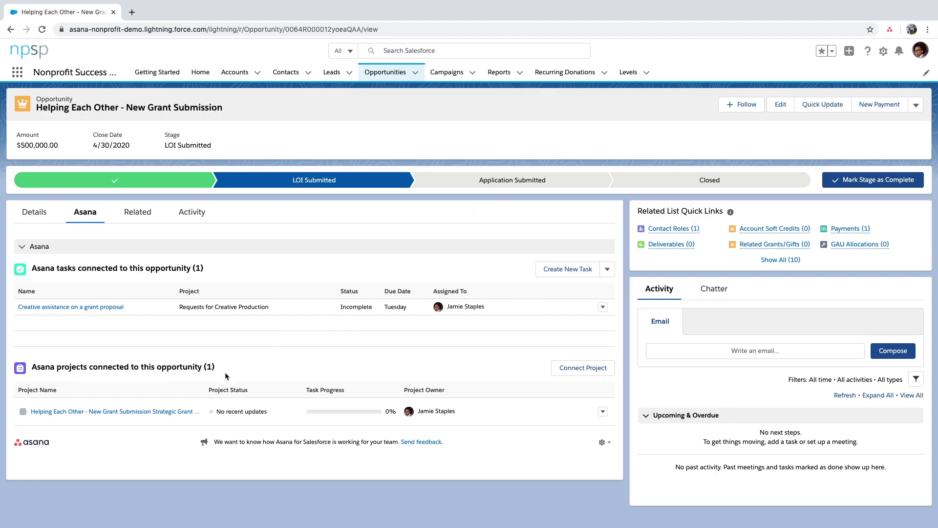
pyautogui.click(149, 412)
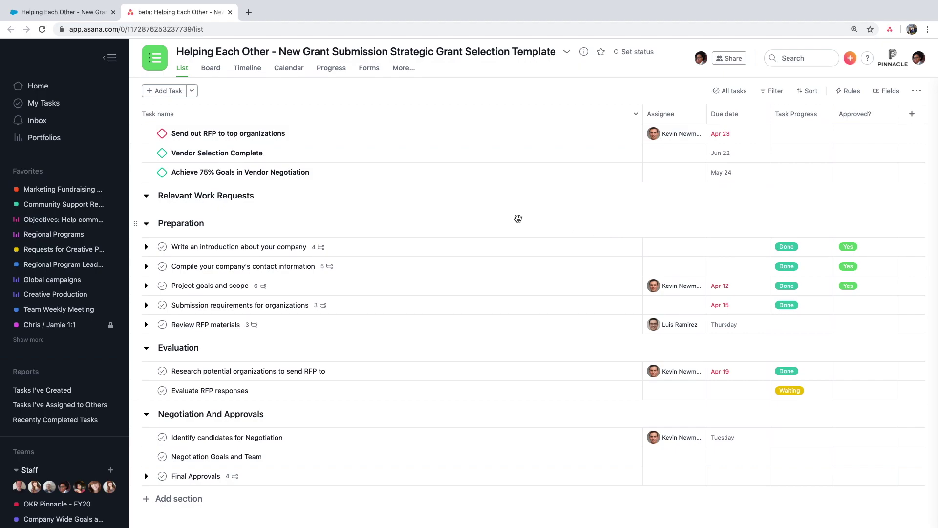
# - Close the Helping Each Other opportunity with the Awarded stage and save it
pyautogui.click(86, 20)
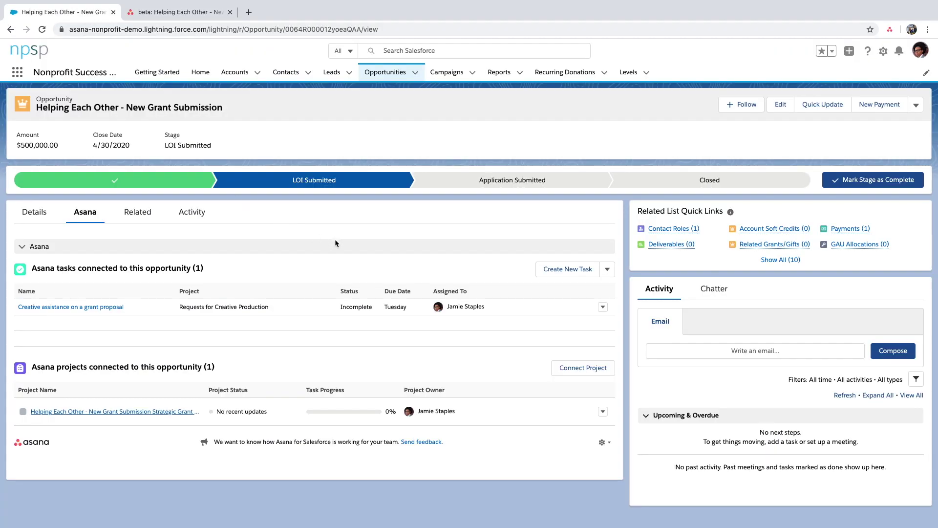
pyautogui.click(710, 183)
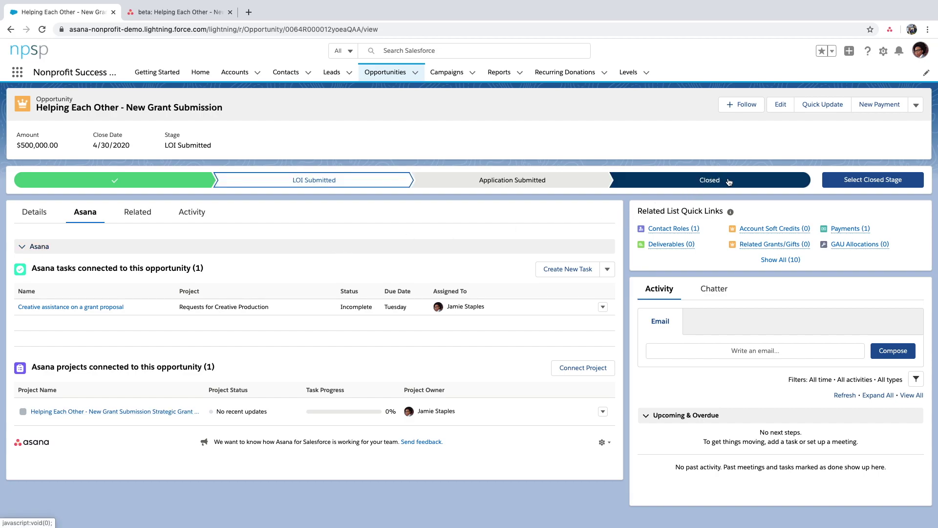
pyautogui.click(873, 179)
pyautogui.click(604, 286)
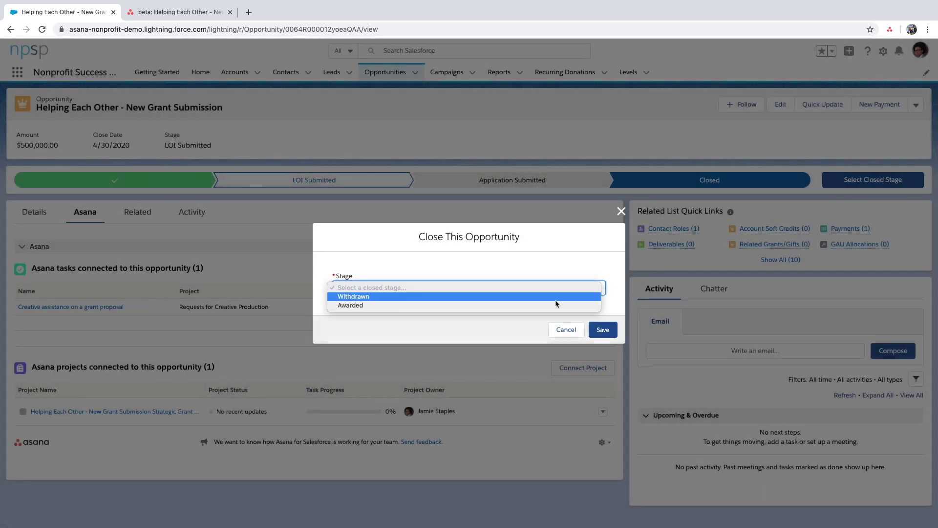
pyautogui.click(555, 307)
pyautogui.click(604, 329)
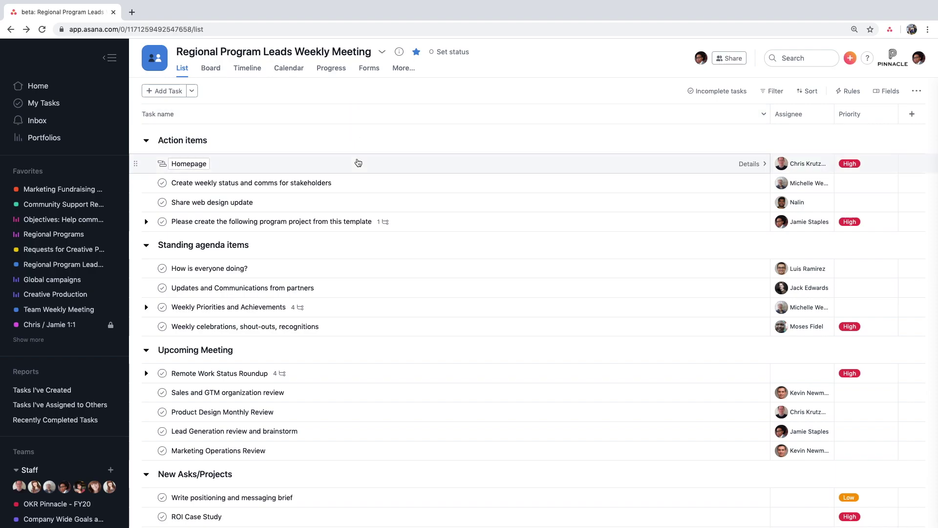
# - Open the task 'Please create the following program project from this template'
pyautogui.scroll(-1, 357, 162)
pyautogui.scroll(-1, 357, 163)
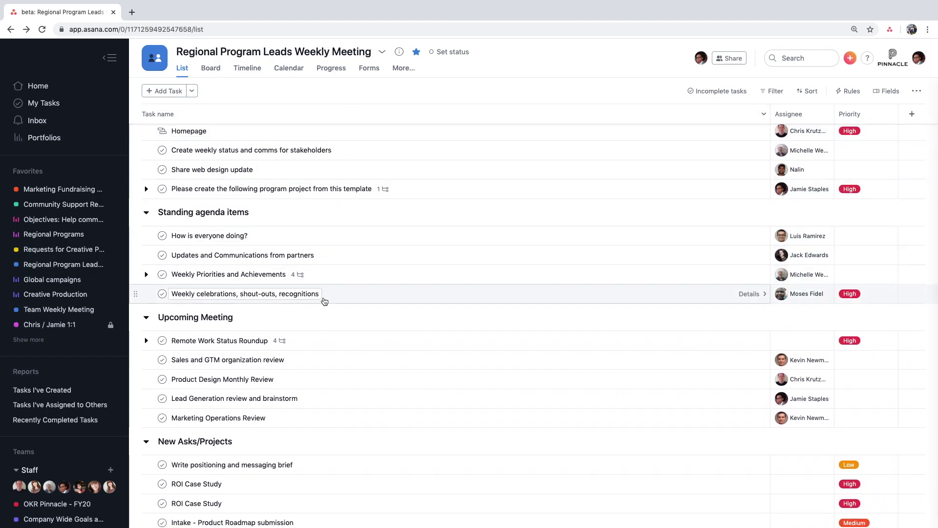
pyautogui.scroll(-2, 322, 303)
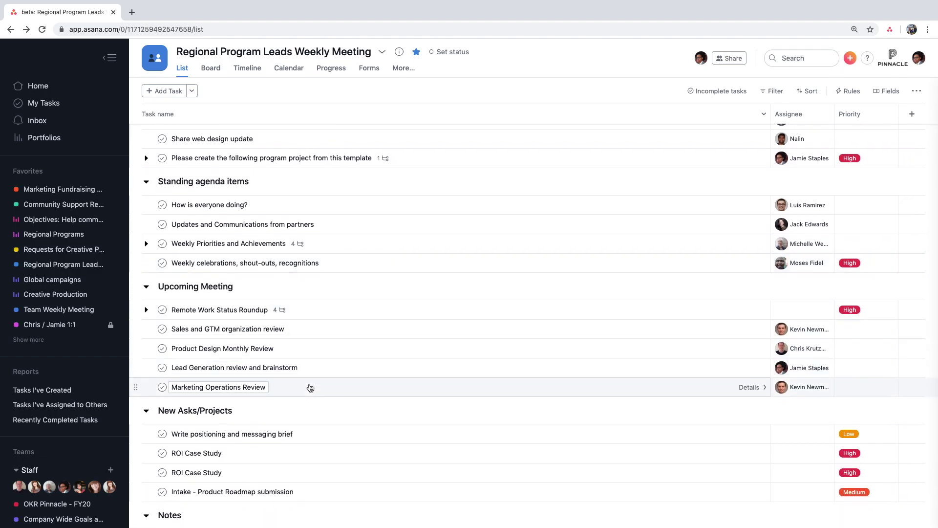
pyautogui.scroll(3, 310, 387)
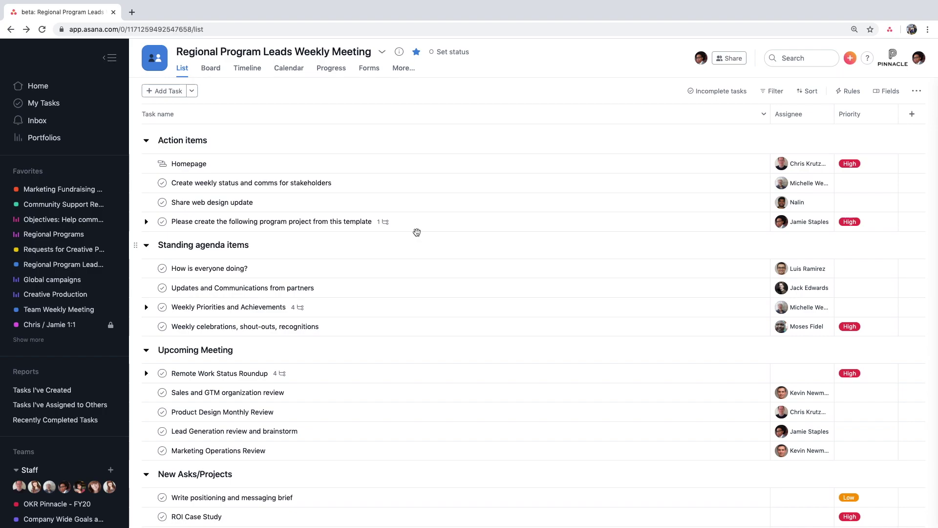
pyautogui.click(419, 224)
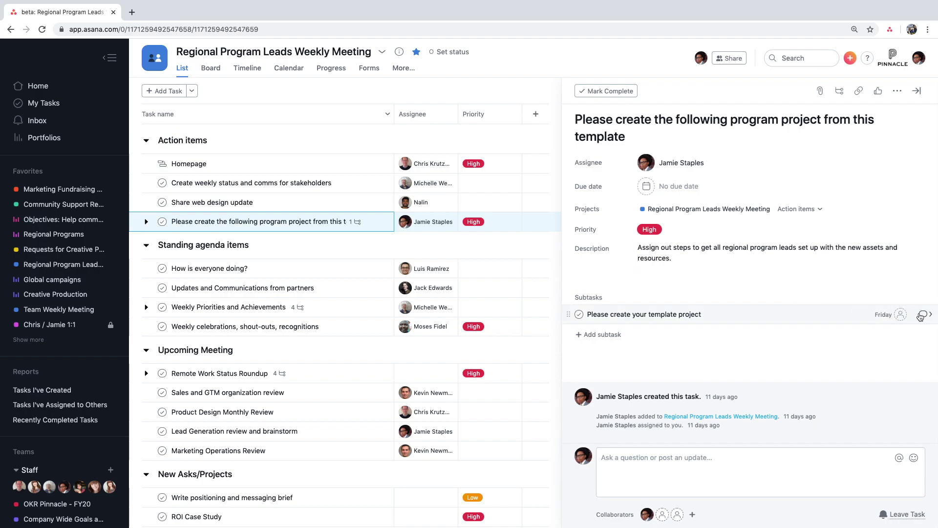
# - Assign copies of the 'Please create your template project' subtask to all 8 Regional Team Leads
pyautogui.click(922, 314)
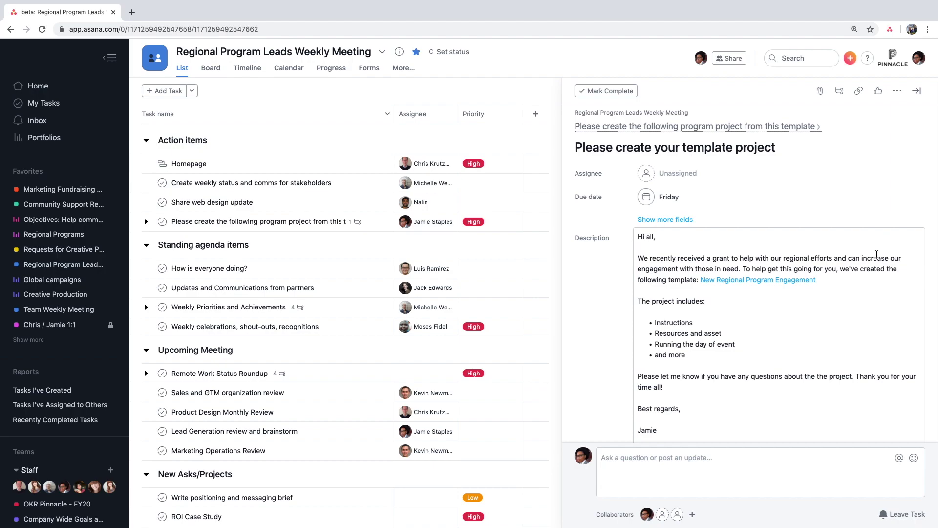
pyautogui.scroll(-2, 877, 254)
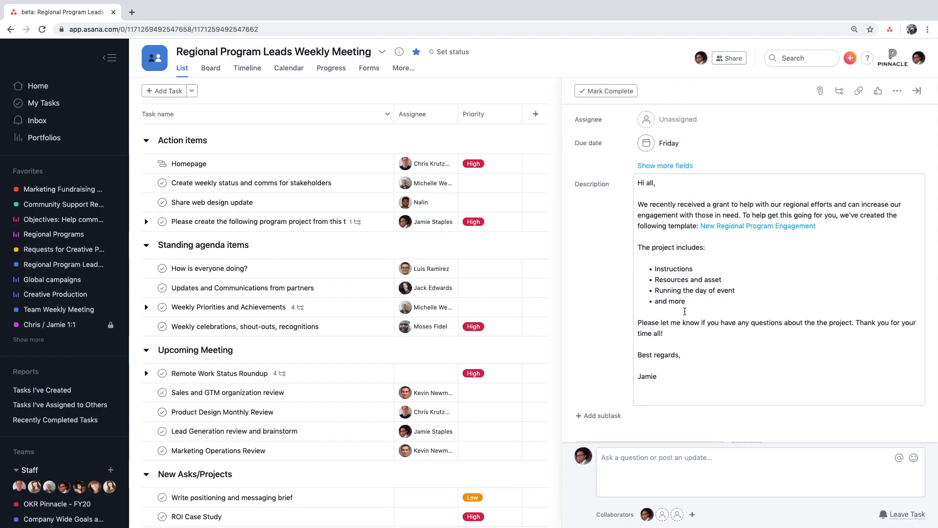
pyautogui.scroll(2, 685, 311)
pyautogui.click(684, 173)
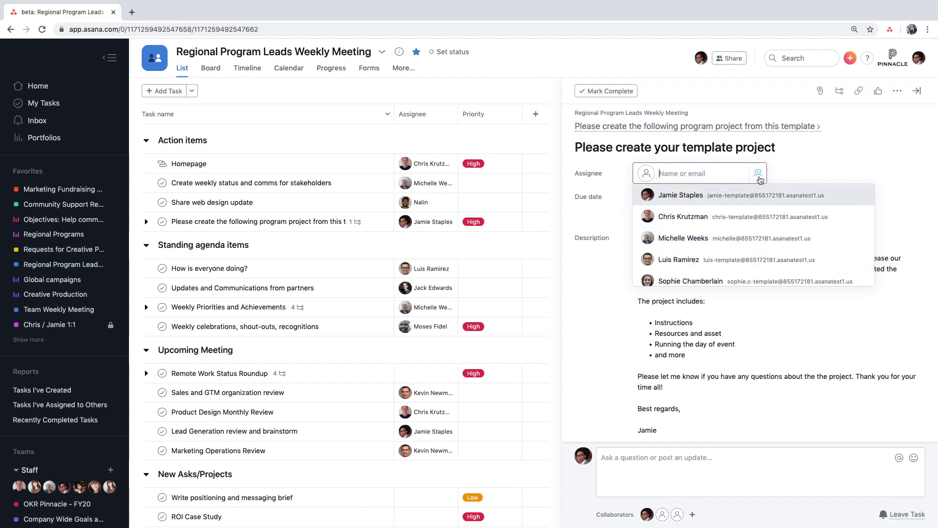
pyautogui.click(759, 174)
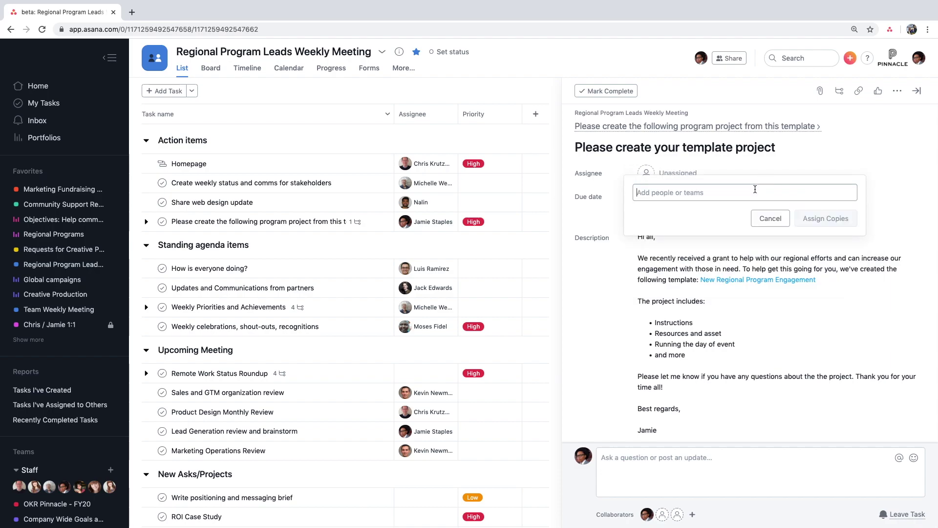
pyautogui.write('region')
pyautogui.press('Return')
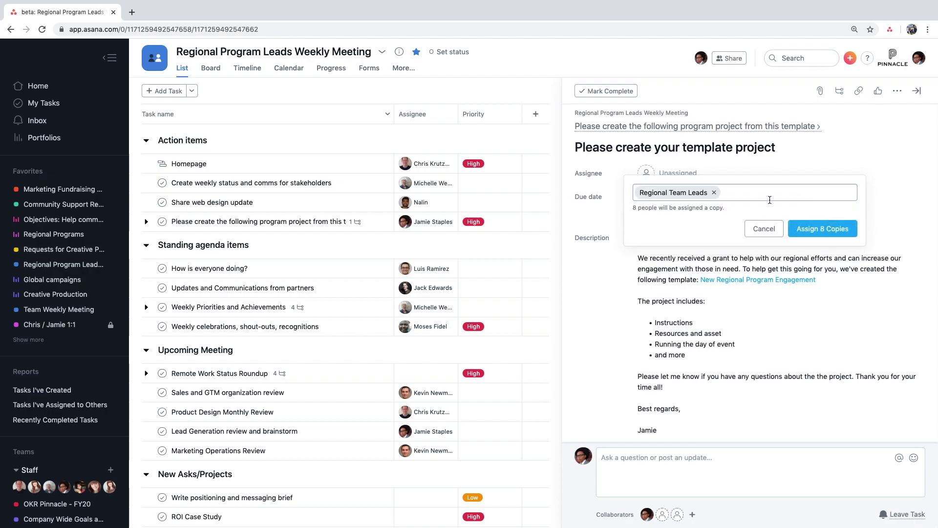
pyautogui.click(813, 233)
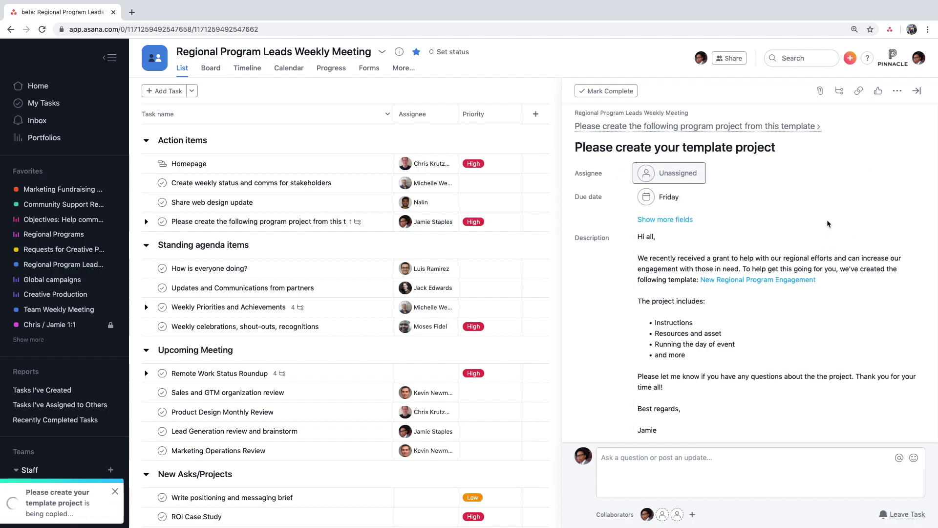
pyautogui.click(722, 127)
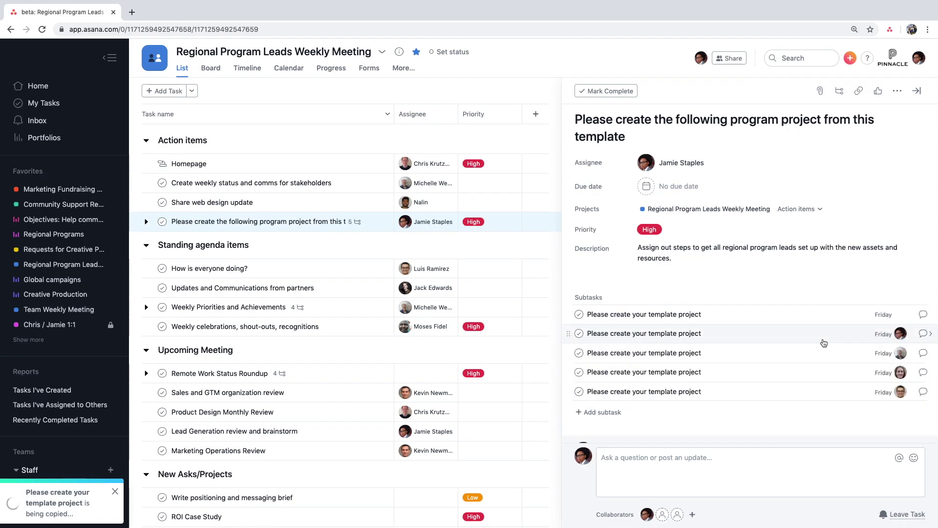
pyautogui.scroll(-2, 824, 343)
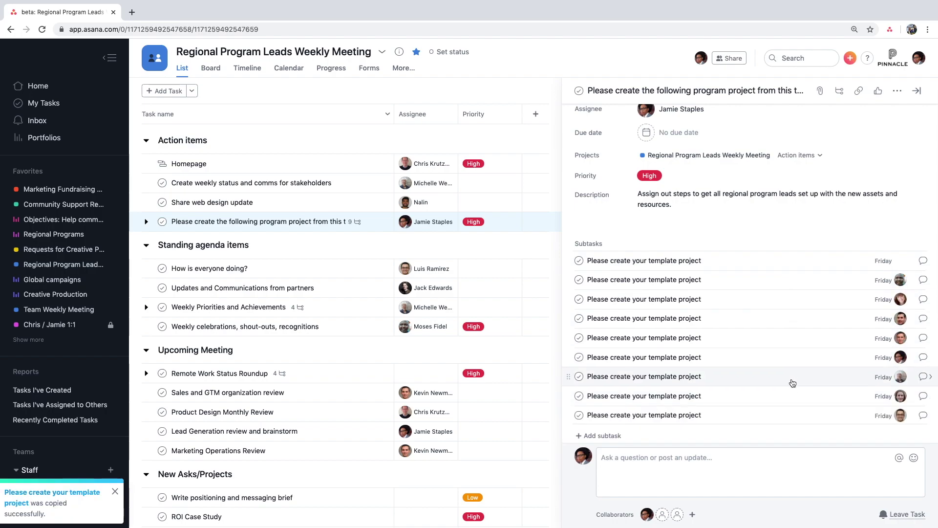
pyautogui.hotkey('ctrl', 'Right')
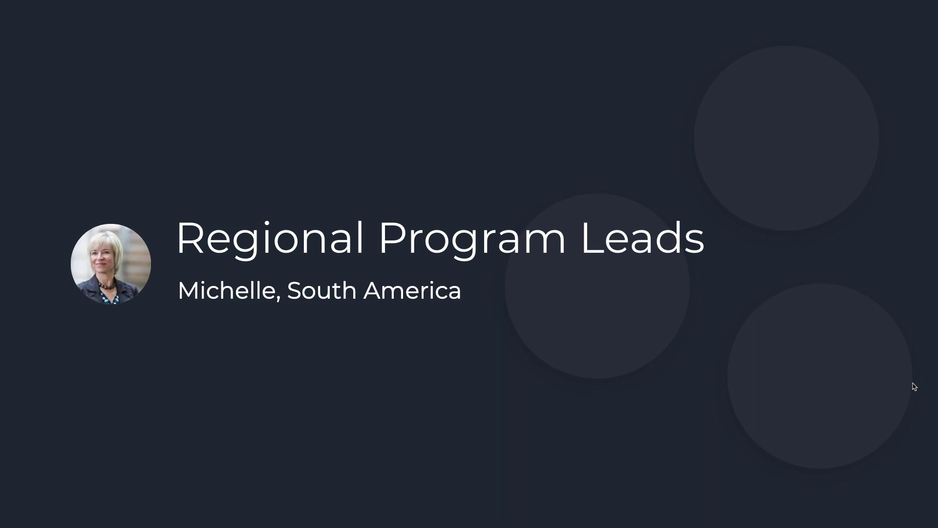
# - Open the assigned template-project task and follow its New Regional Program Engagement link
pyautogui.hotkey('ctrl', 'Right')
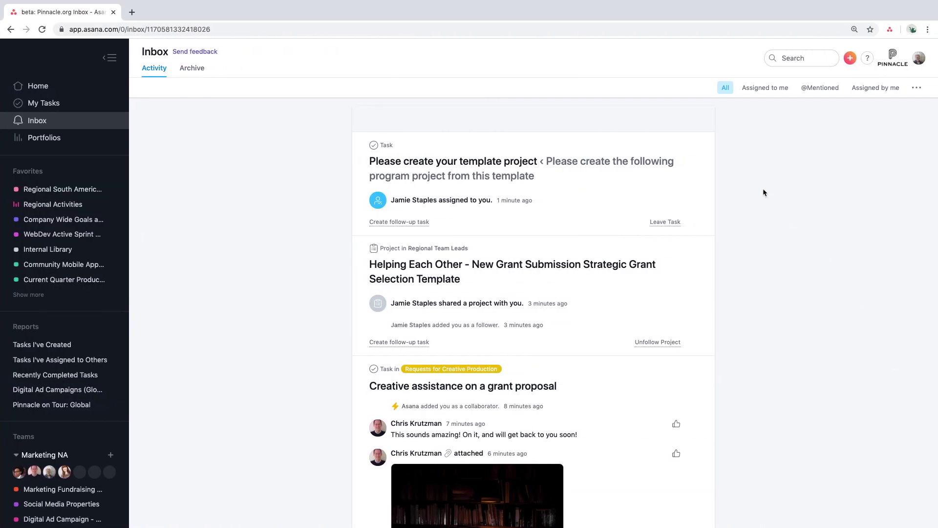
pyautogui.click(699, 193)
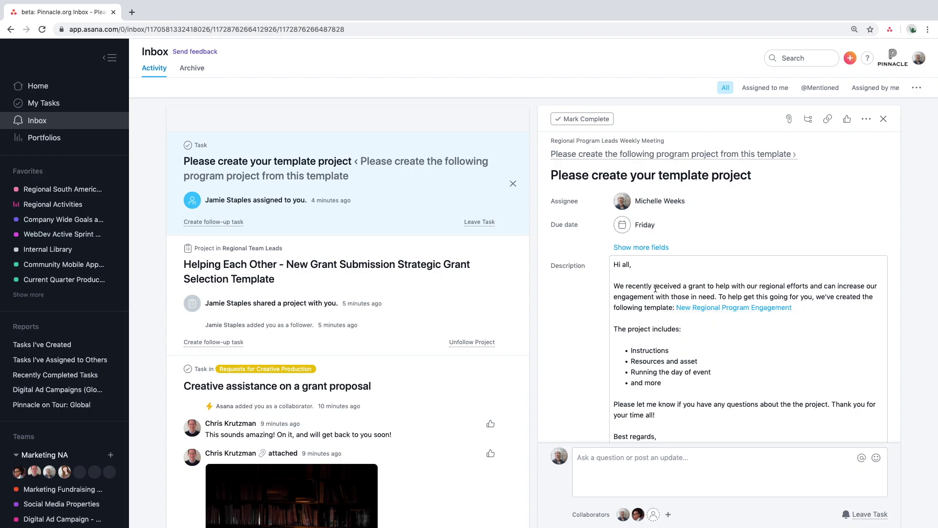
pyautogui.click(633, 287)
pyautogui.moveTo(653, 286); pyautogui.dragTo(704, 287)
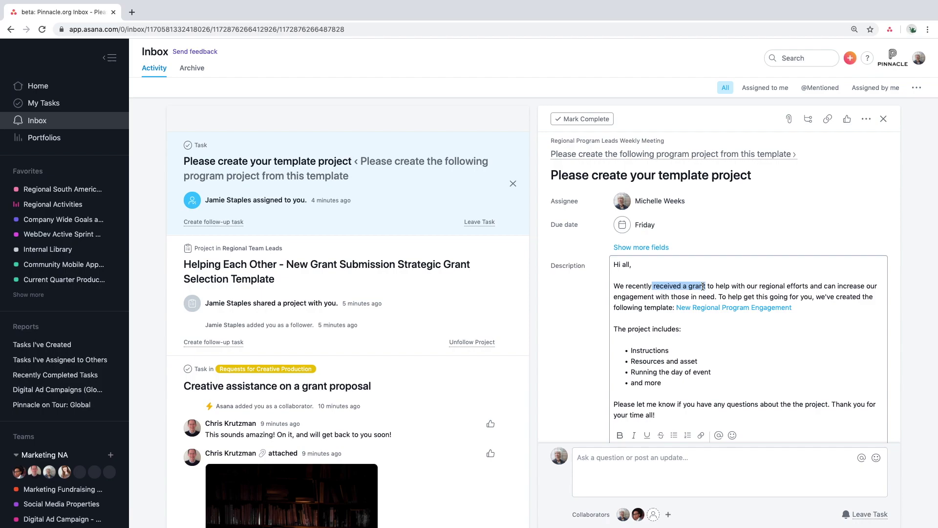
pyautogui.click(699, 297)
pyautogui.click(703, 287)
pyautogui.moveTo(691, 310)
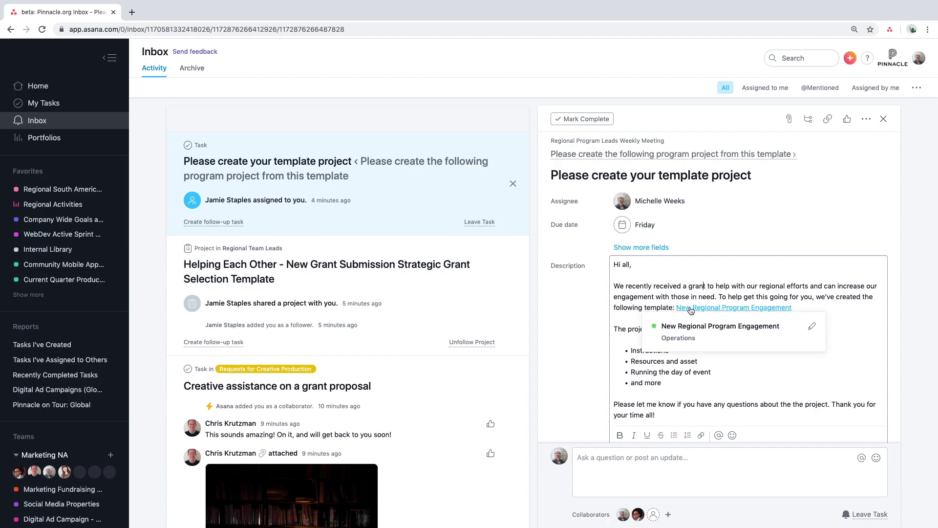
pyautogui.click(691, 309)
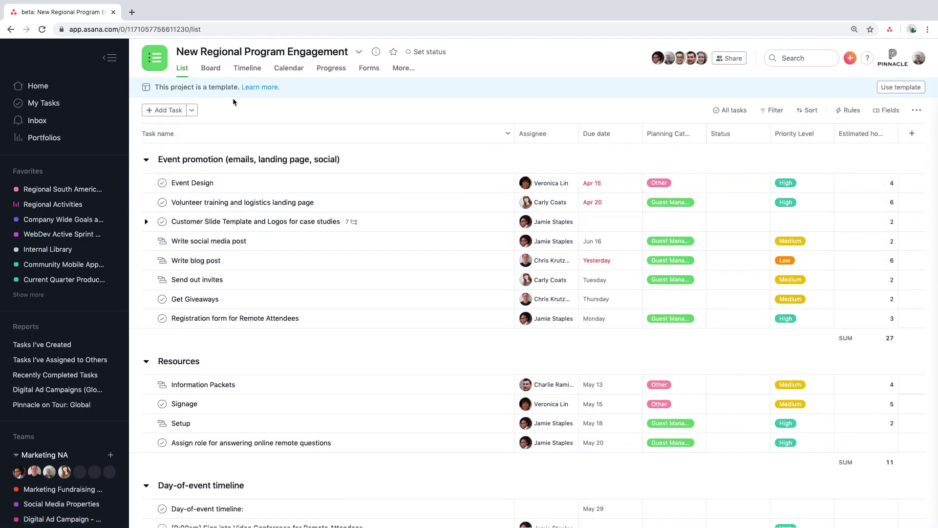
# - Start a new project from the template and rename it to begin with 'Our Team's'
pyautogui.scroll(-3, 454, 209)
pyautogui.scroll(3, 454, 208)
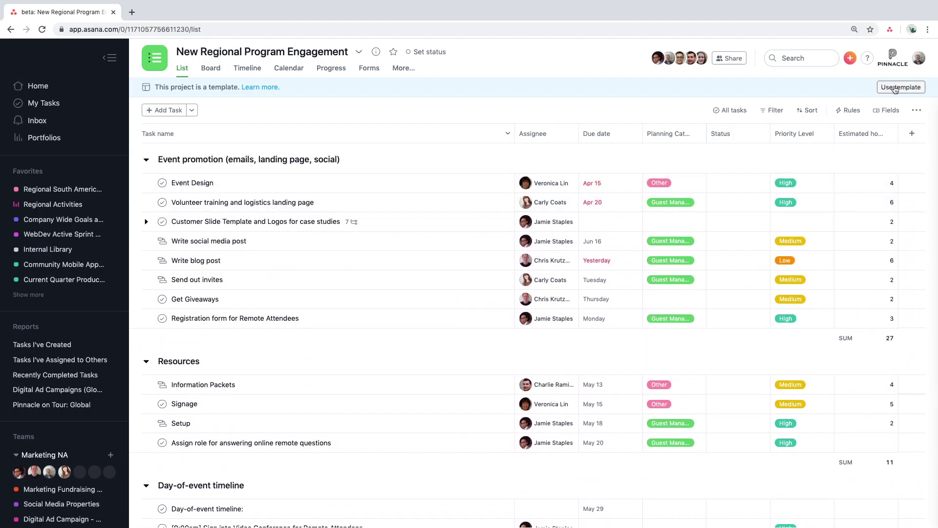
pyautogui.click(895, 88)
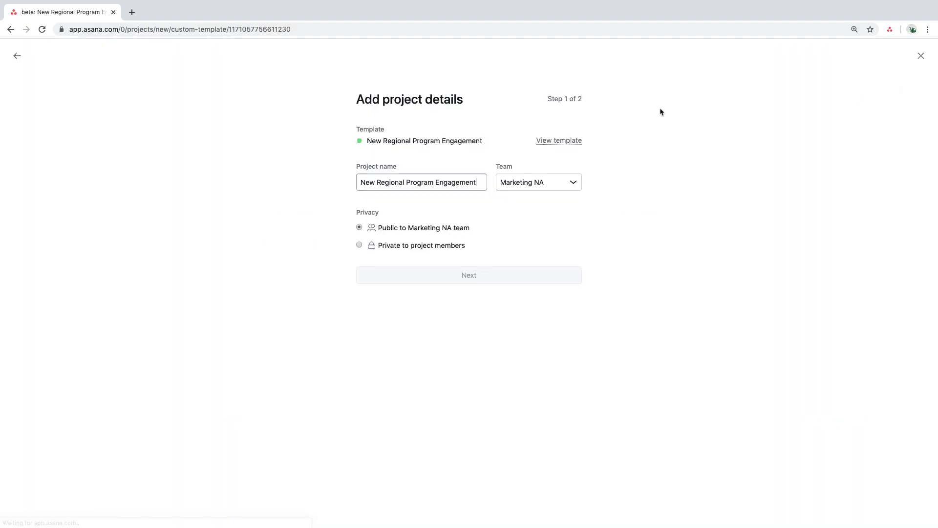
pyautogui.doubleClick(373, 182)
pyautogui.write("Our Team's")
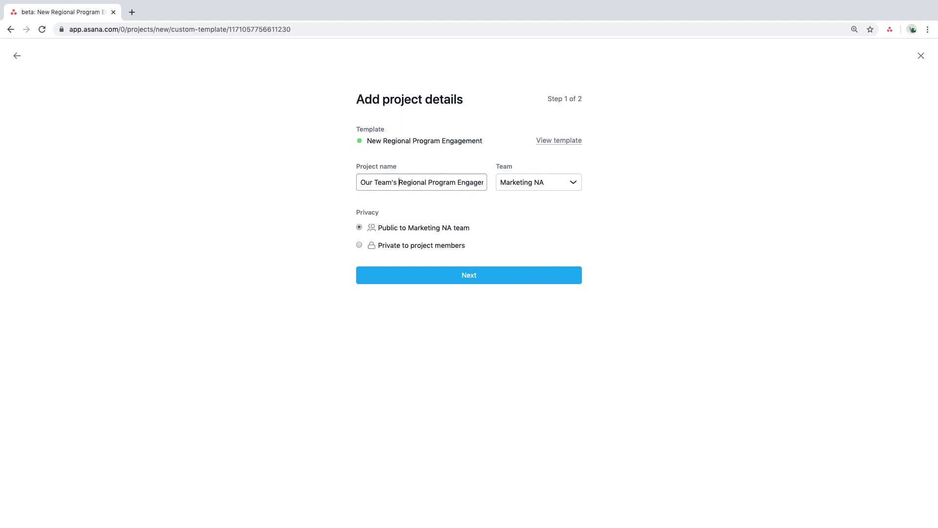
# - Assign the project to the Staff team, schedule it to start 04/27/20, and create it
pyautogui.click(540, 183)
pyautogui.scroll(-3, 557, 220)
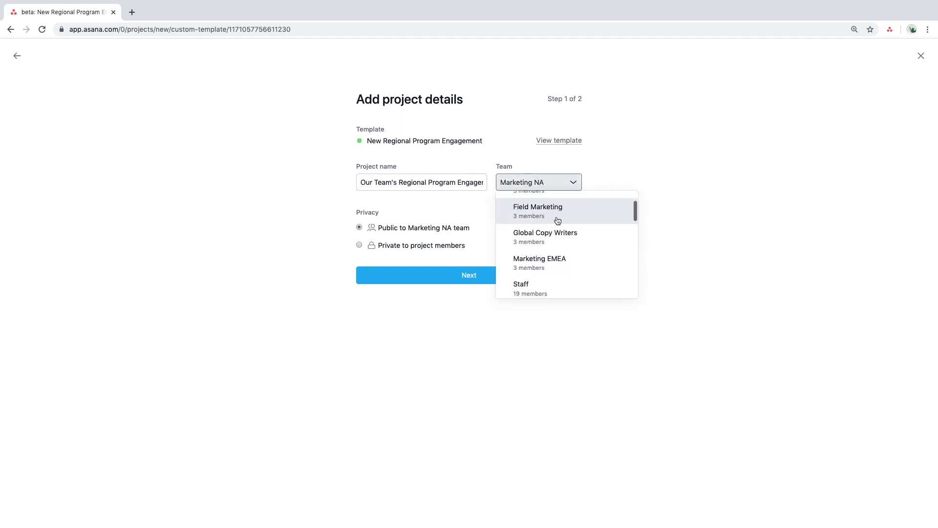
pyautogui.click(548, 249)
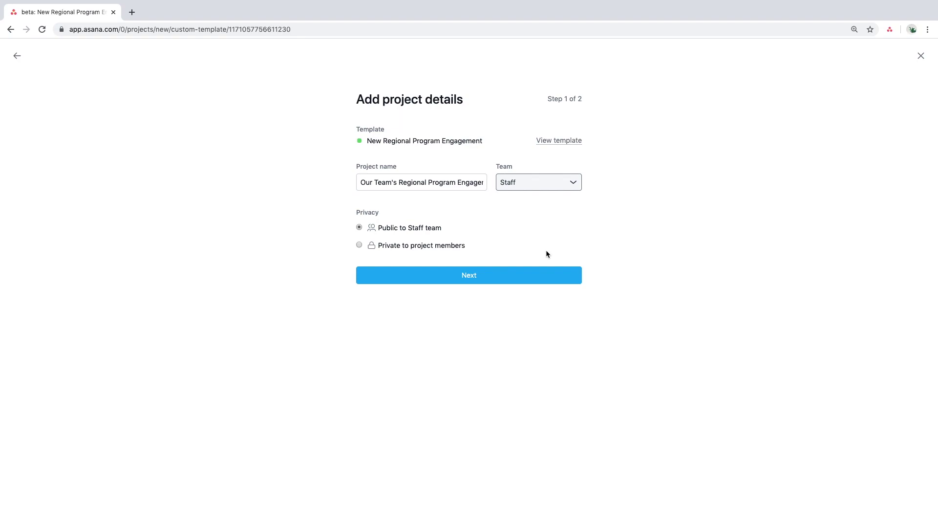
pyautogui.click(524, 277)
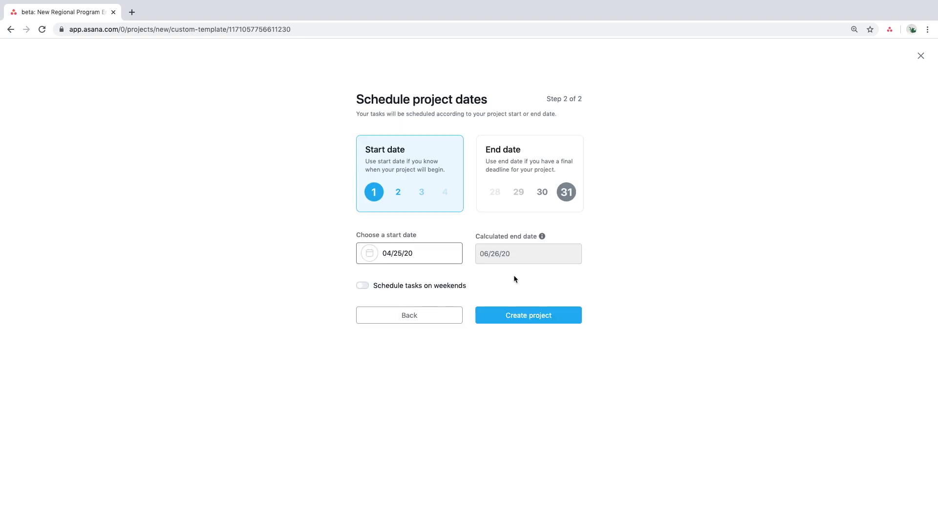
pyautogui.click(506, 208)
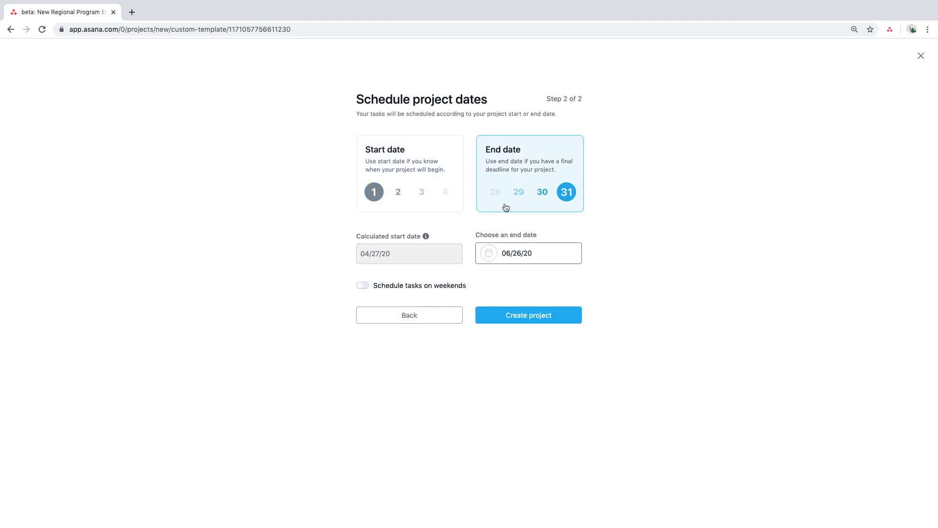
pyautogui.click(429, 191)
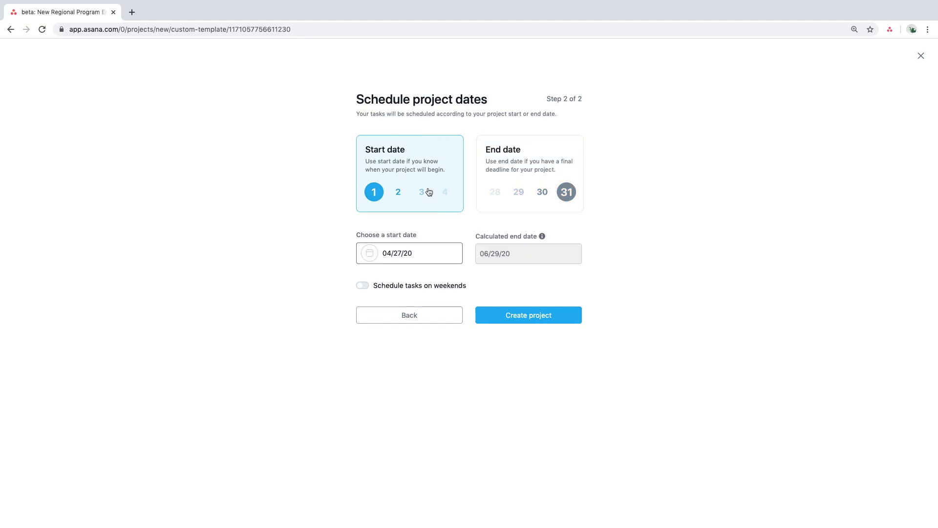
pyautogui.click(504, 311)
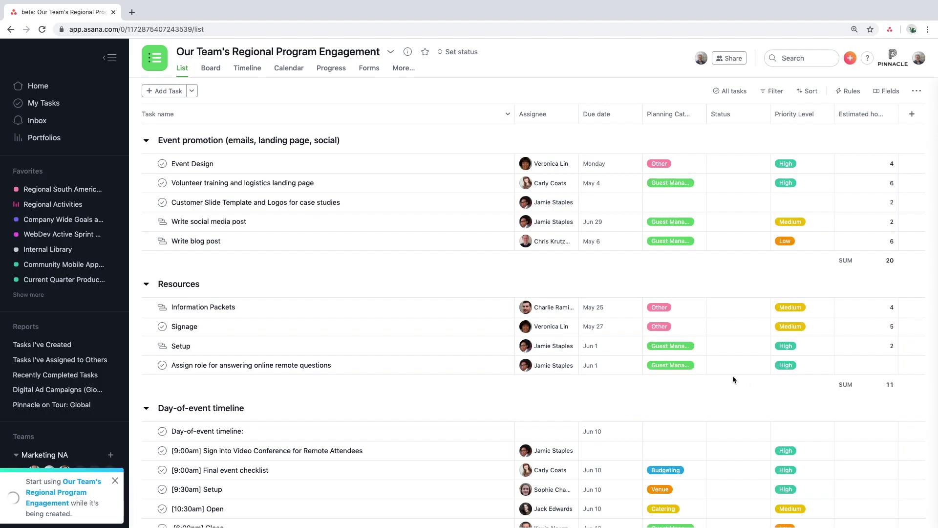
# - Star the new project, move it higher in Favorites, and open the Regional Activities portfolio
pyautogui.click(425, 55)
pyautogui.moveTo(62, 294); pyautogui.dragTo(76, 205)
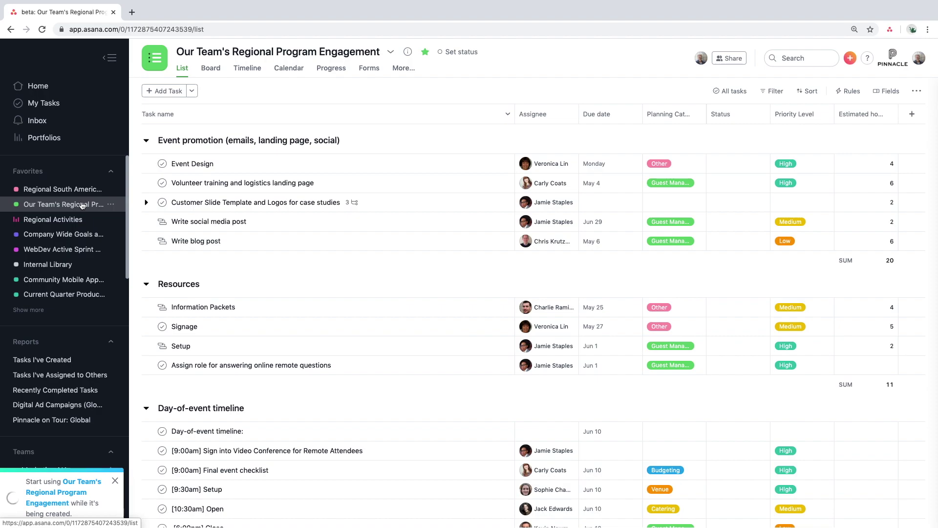
pyautogui.click(86, 221)
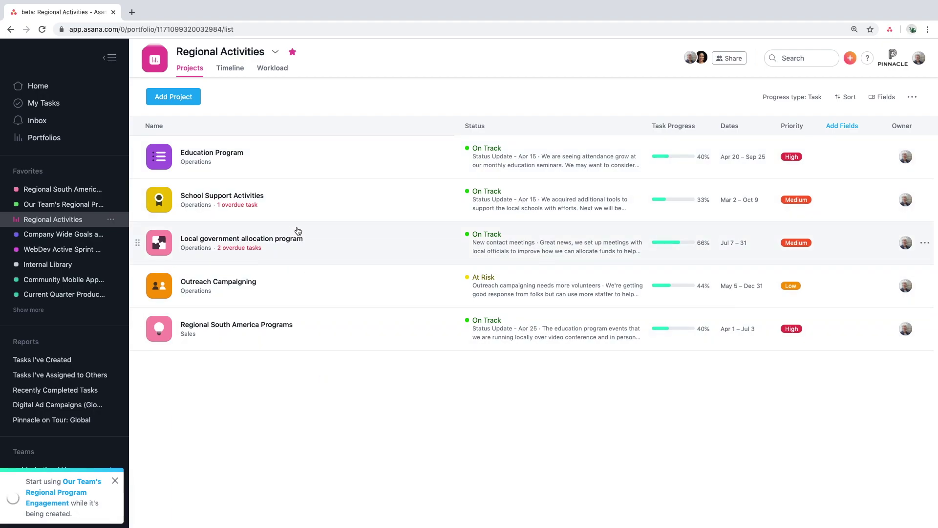
# - Add Our Team's Regional Program Engagement to the portfolio and open its overview
pyautogui.click(184, 103)
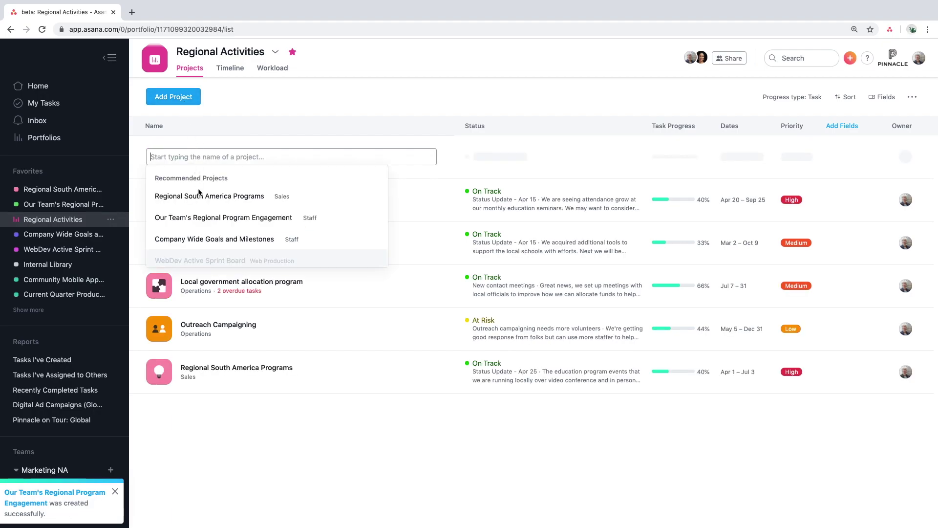
pyautogui.click(209, 218)
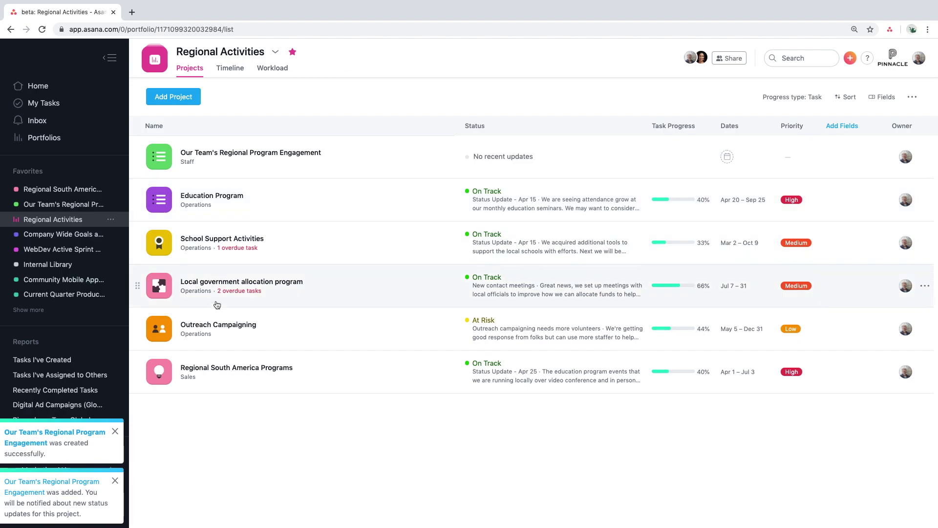
pyautogui.click(471, 174)
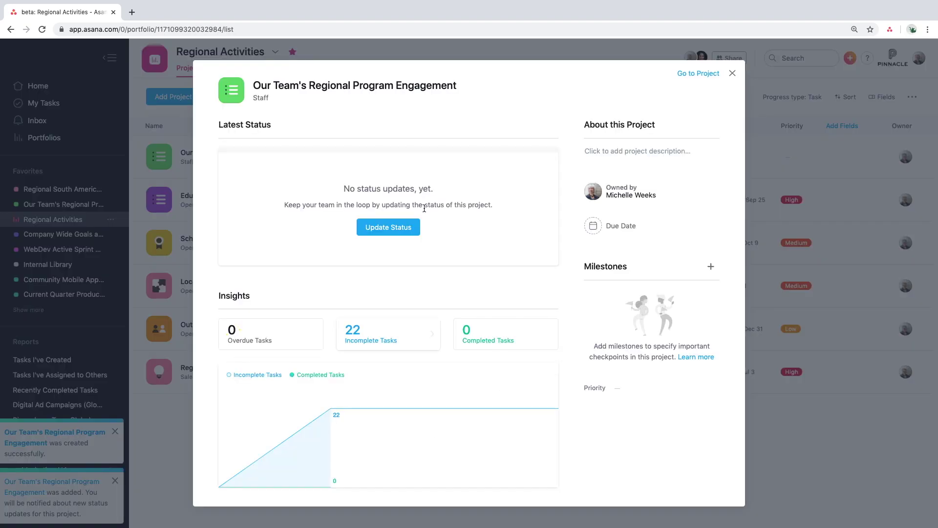
# - Post an On Track status update saying the project is spun up and ready, then return
pyautogui.click(404, 229)
pyautogui.click(409, 183)
pyautogui.write('Thank you! We spun up our project and will be able to get starte')
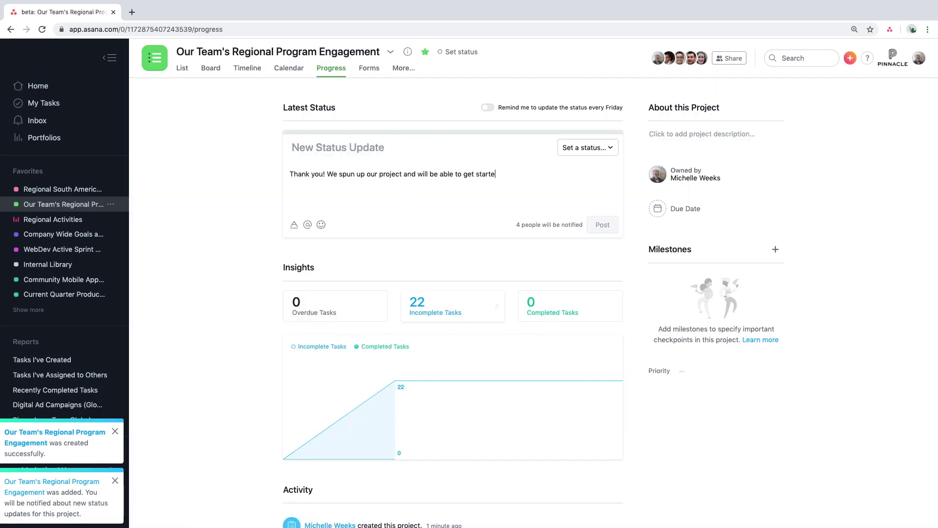
pyautogui.write('d with helping out the community! ❤️ 🏡')
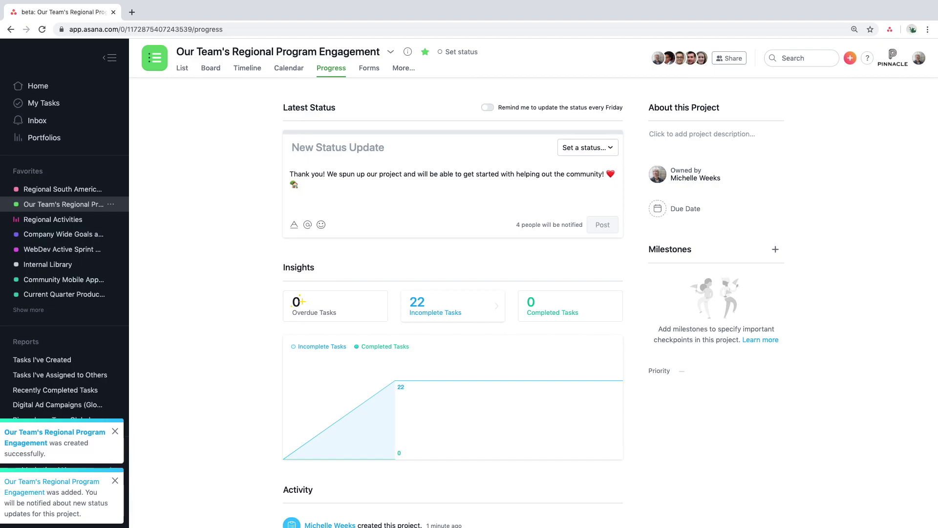
pyautogui.click(588, 147)
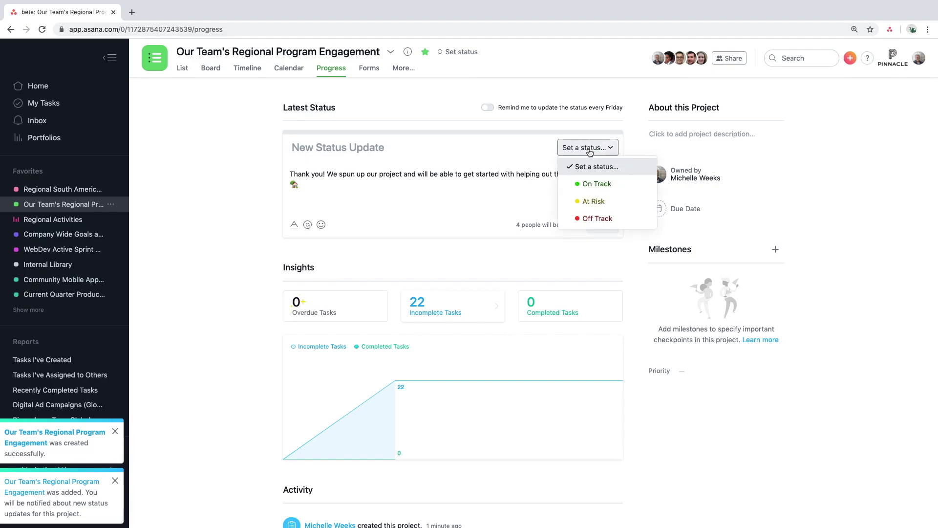
pyautogui.click(597, 181)
pyautogui.click(603, 226)
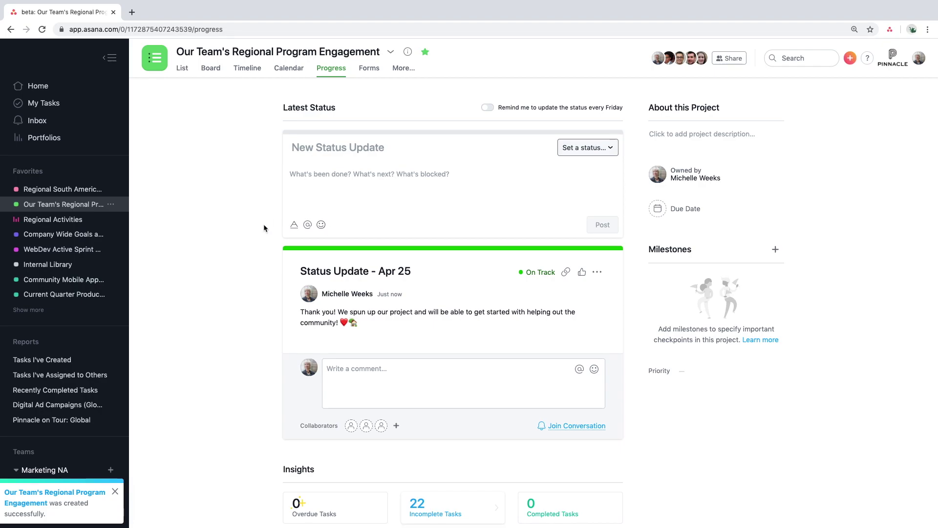
pyautogui.click(53, 219)
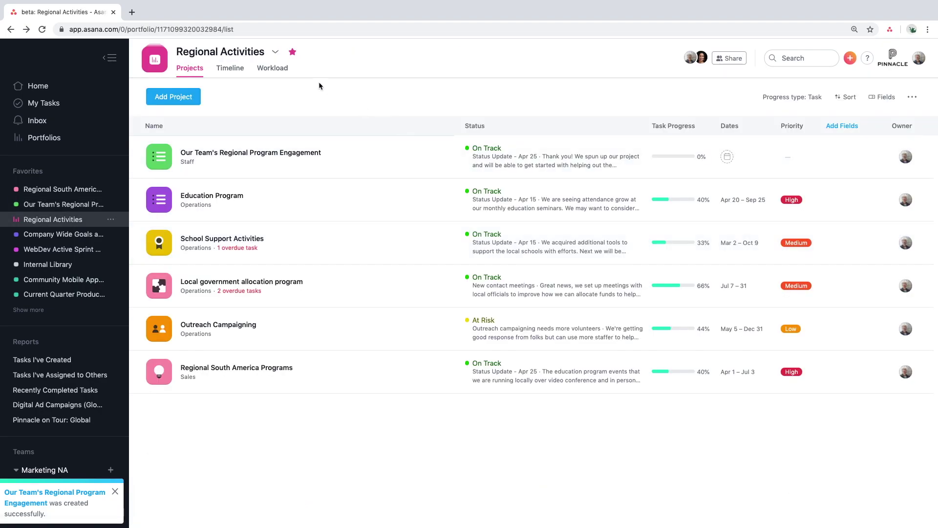
# - Show the portfolio's Workload view, peek at the Educational Writer's breakdown, and open the measure options
pyautogui.click(275, 71)
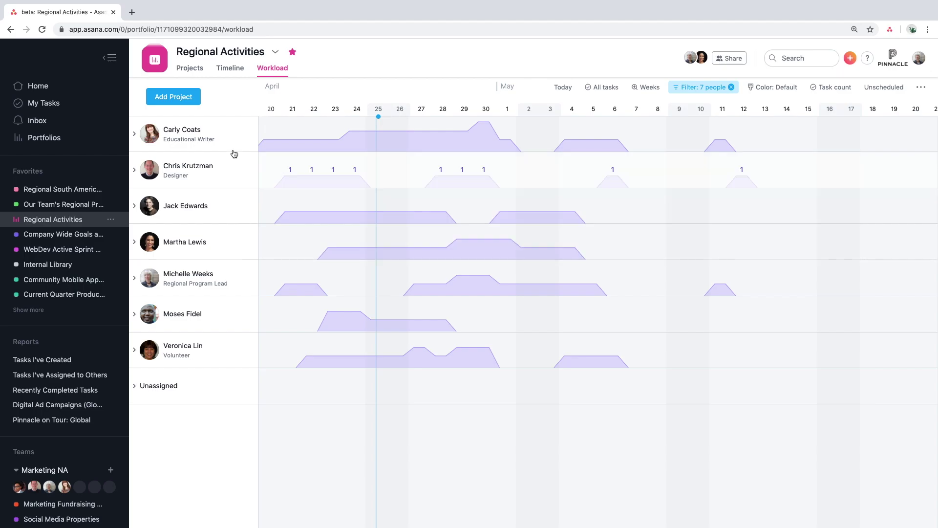
pyautogui.click(135, 135)
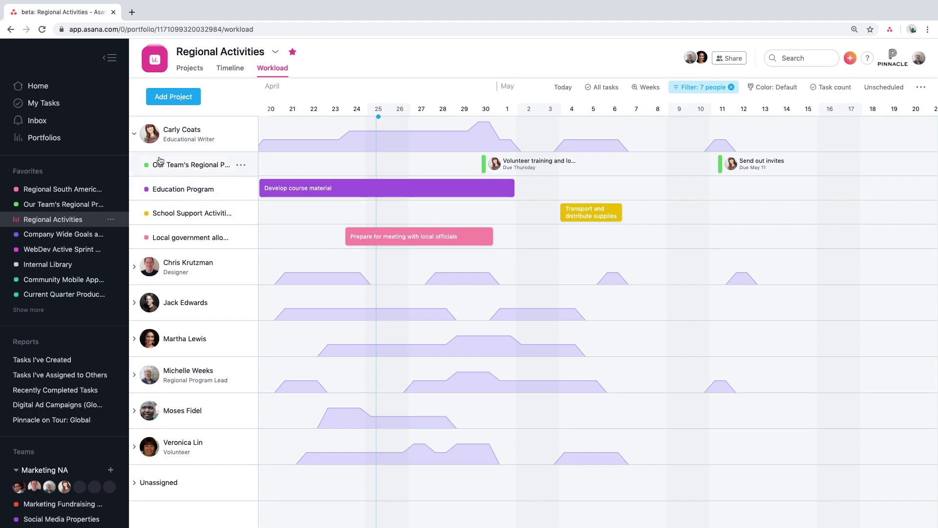
pyautogui.click(139, 140)
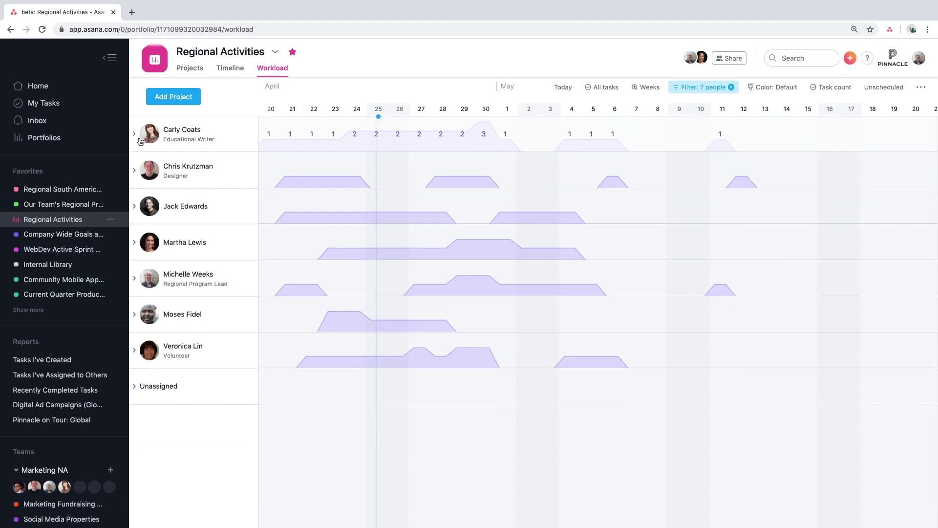
pyautogui.click(837, 93)
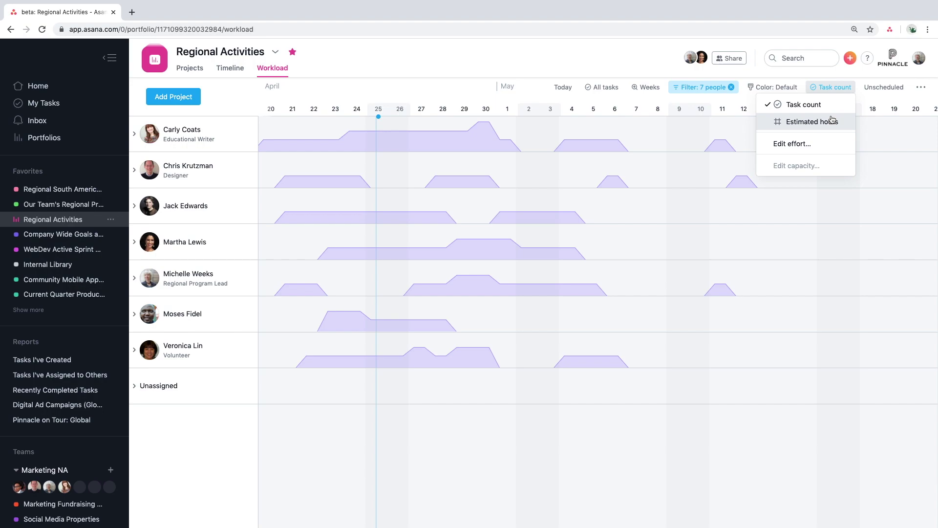
# - Measure workload in Estimated hours and review the 40-hour capacity limits without changing them
pyautogui.click(832, 121)
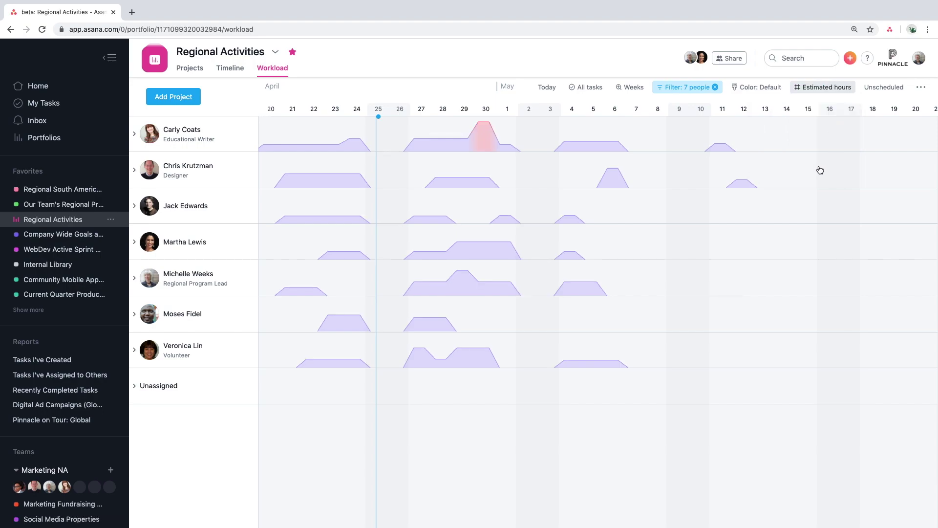
pyautogui.click(822, 91)
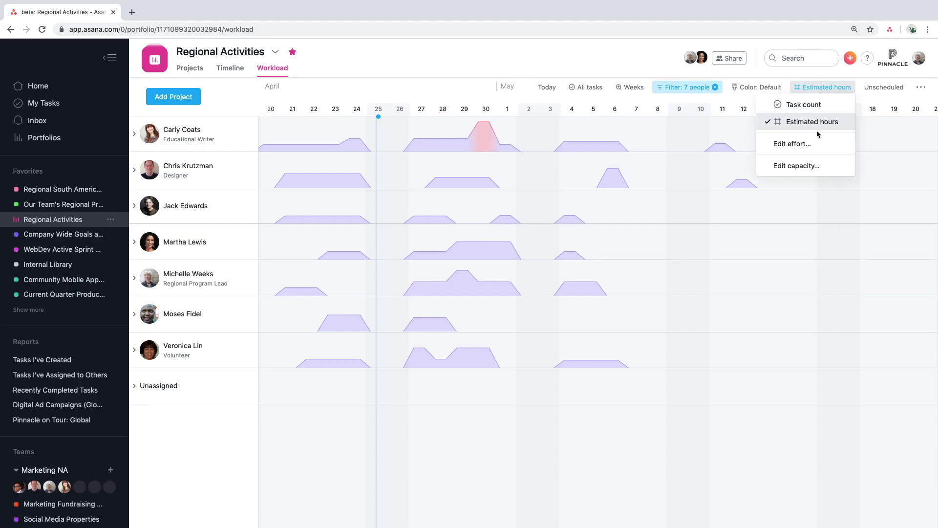
pyautogui.click(817, 166)
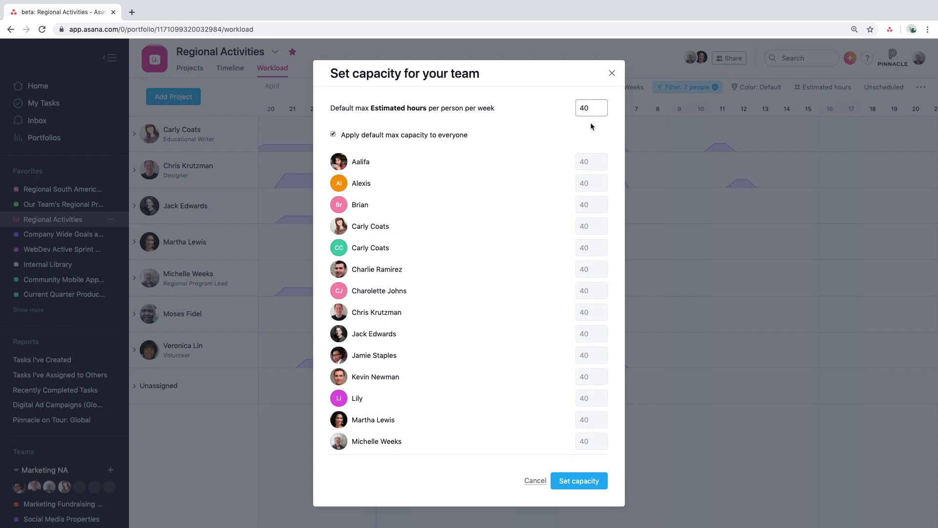
pyautogui.click(611, 74)
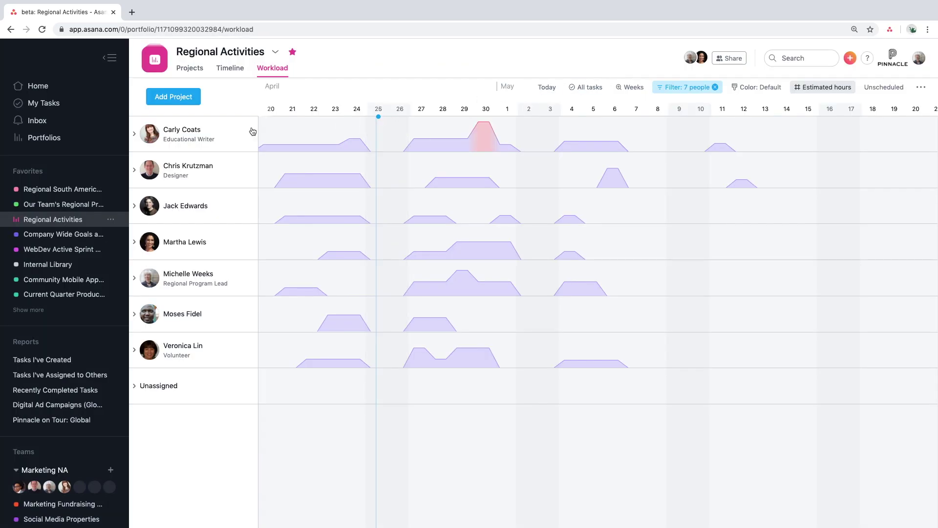
# - Move the Educational Writer's Volunteer training landing page task to May 4–5 and dismiss the notifications
pyautogui.click(139, 135)
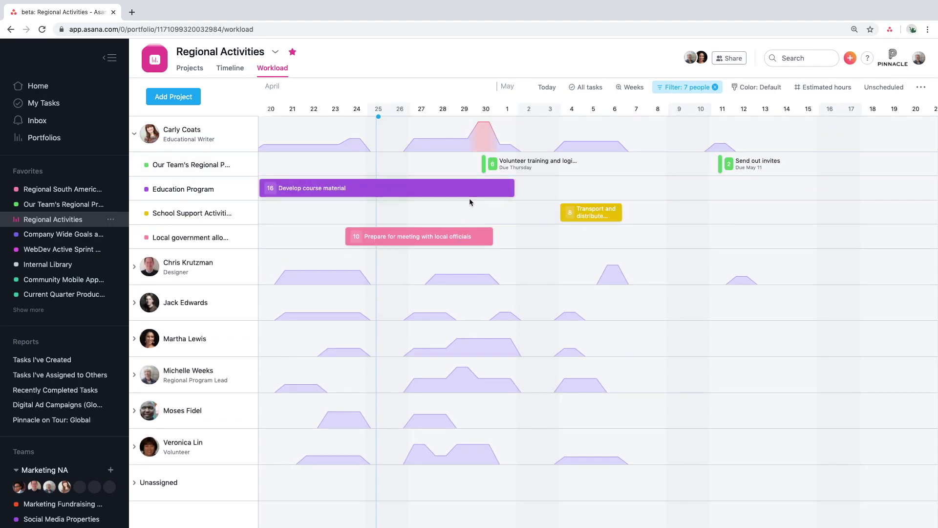
pyautogui.moveTo(497, 169)
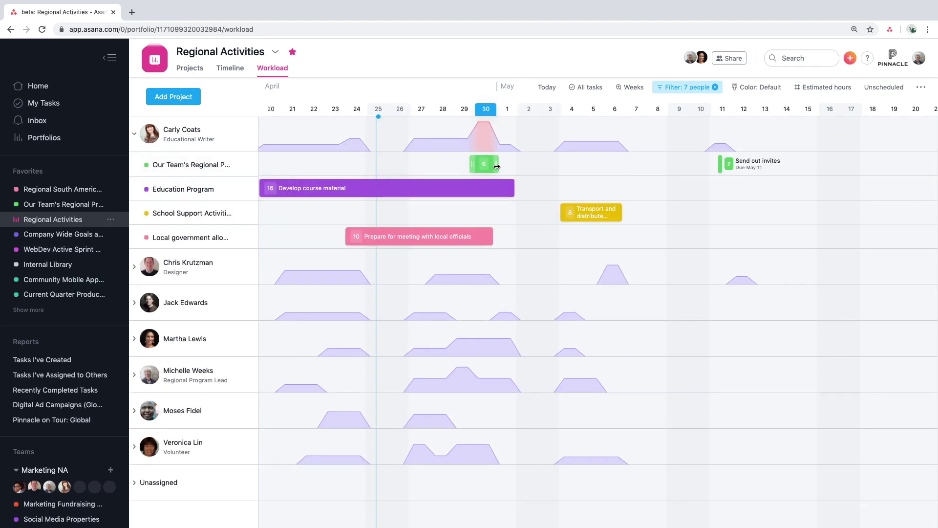
pyautogui.moveTo(498, 169); pyautogui.dragTo(568, 167)
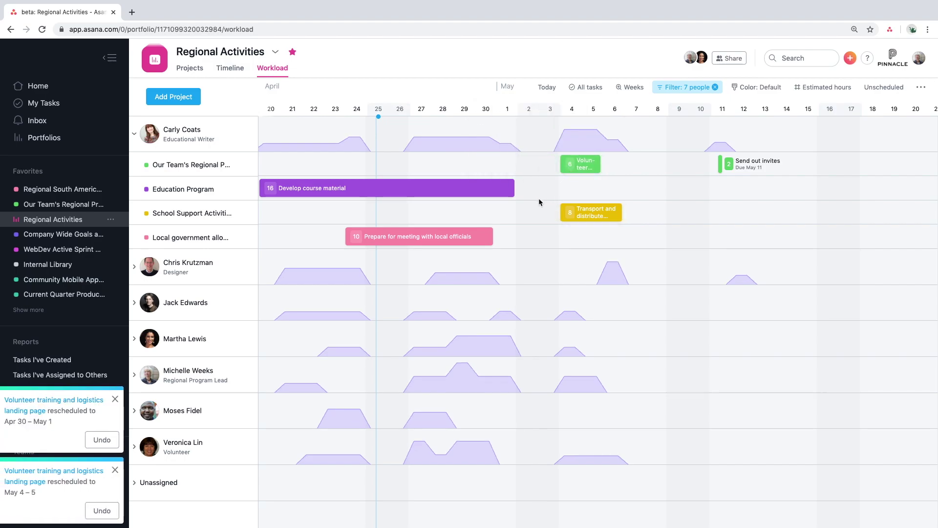
pyautogui.click(133, 137)
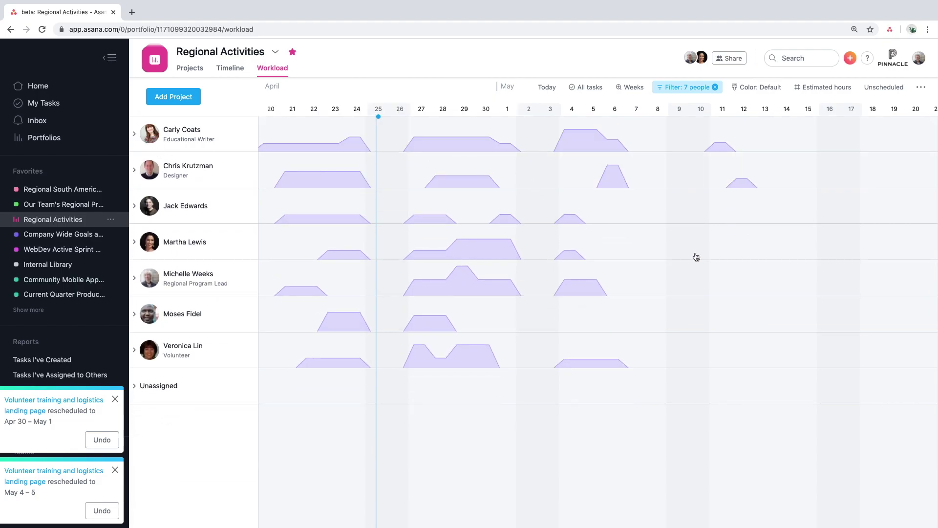
pyautogui.click(115, 398)
pyautogui.click(115, 470)
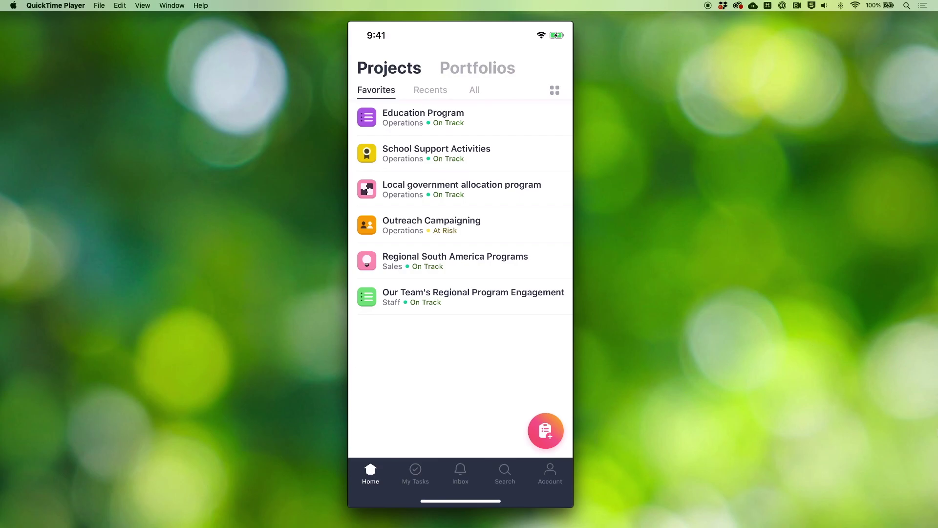
# - On the phone, open Our Team's Regional Program Engagement and mark the Signage task complete
pyautogui.click(473, 296)
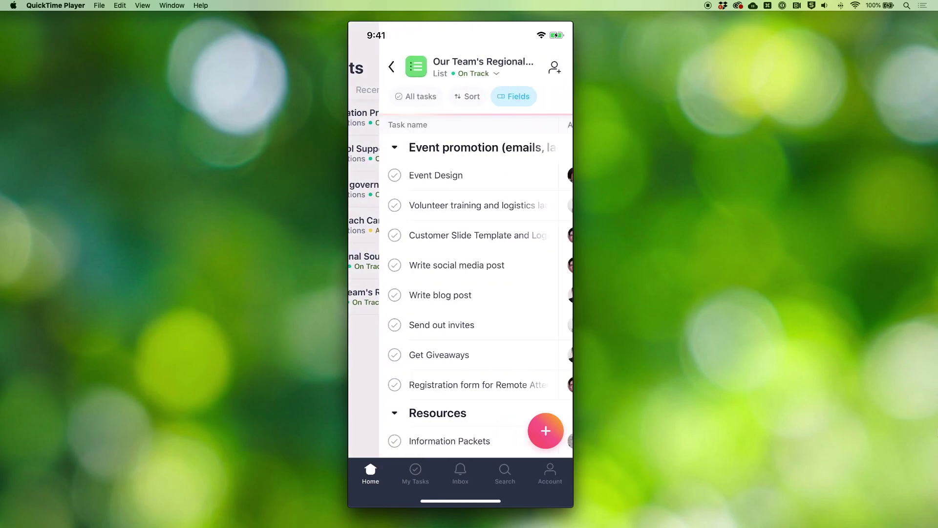
pyautogui.scroll(-5, 465, 289)
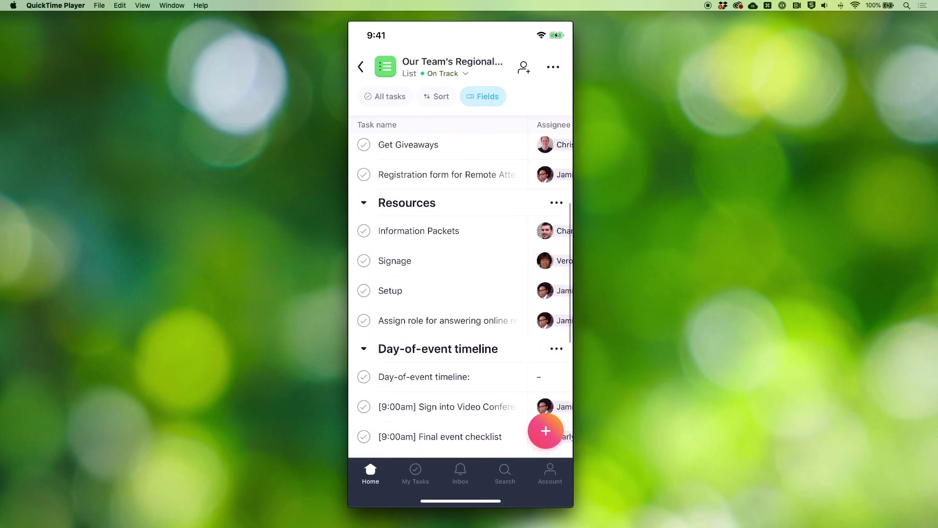
pyautogui.scroll(5, 464, 289)
pyautogui.hscroll(5, 508, 286)
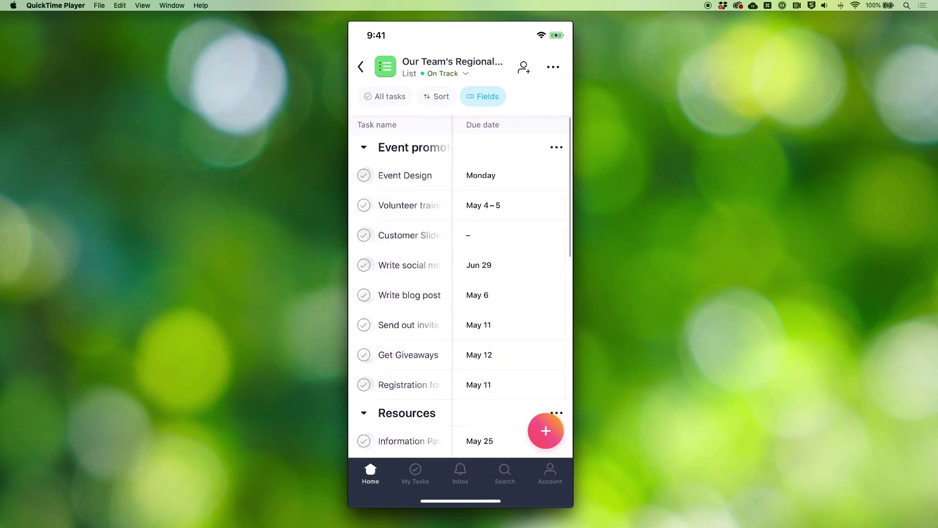
pyautogui.hscroll(3, 508, 286)
pyautogui.hscroll(-5, 508, 286)
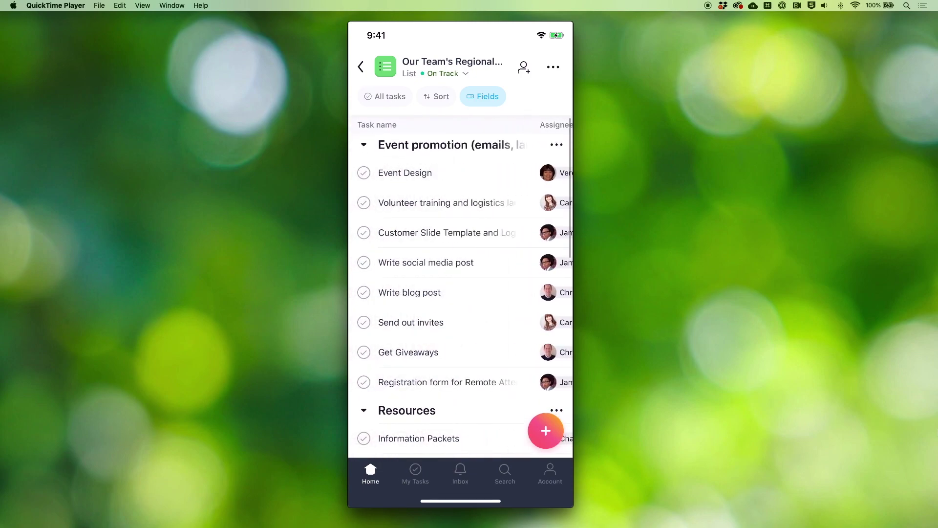
pyautogui.scroll(-5, 460, 293)
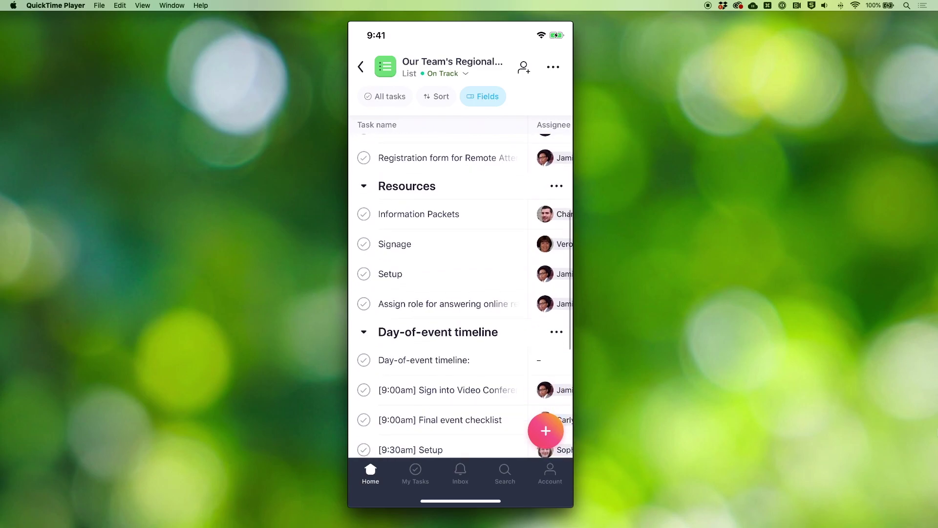
pyautogui.click(395, 244)
pyautogui.click(471, 61)
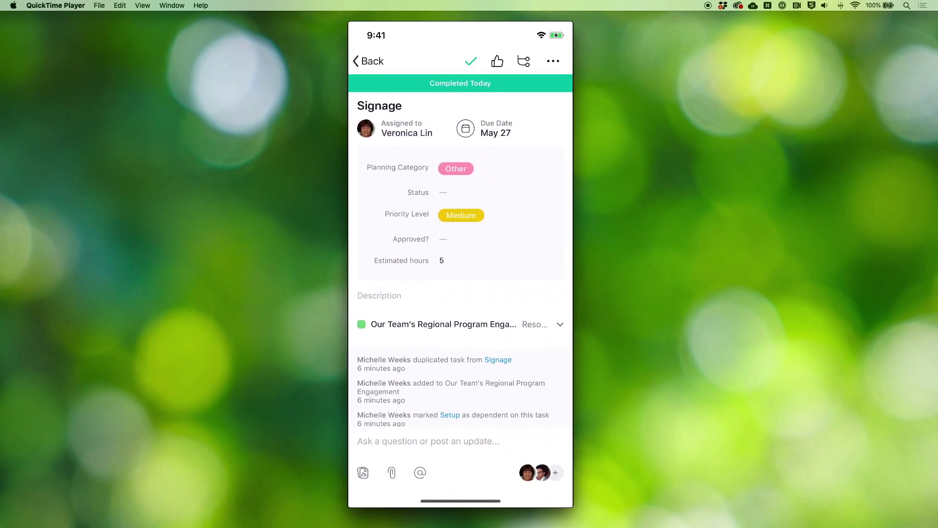
pyautogui.click(369, 61)
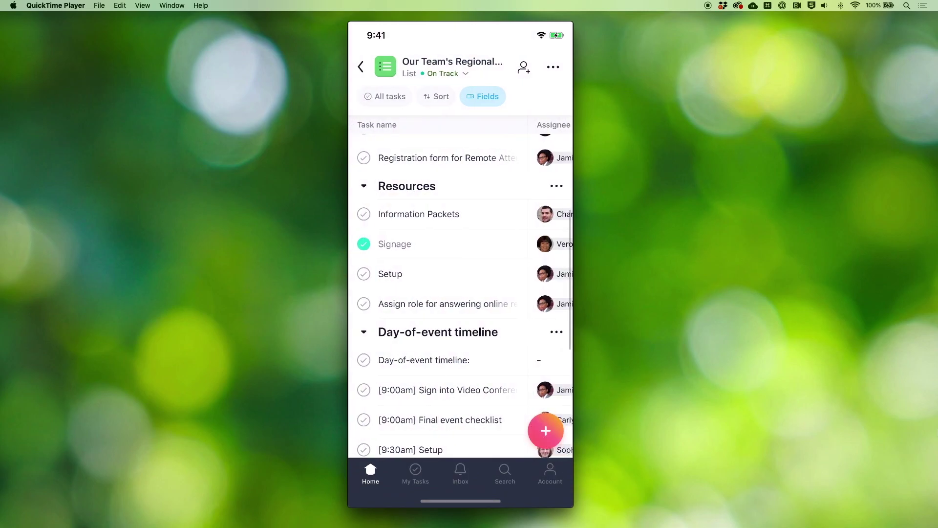
pyautogui.scroll(-3, 461, 293)
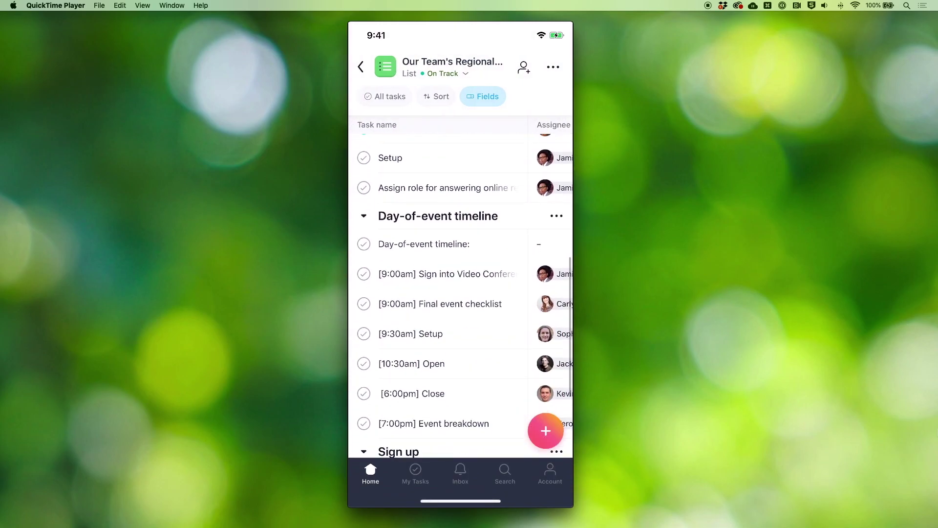
# - Attach three event photos to the [10:30am] Open task
pyautogui.click(412, 364)
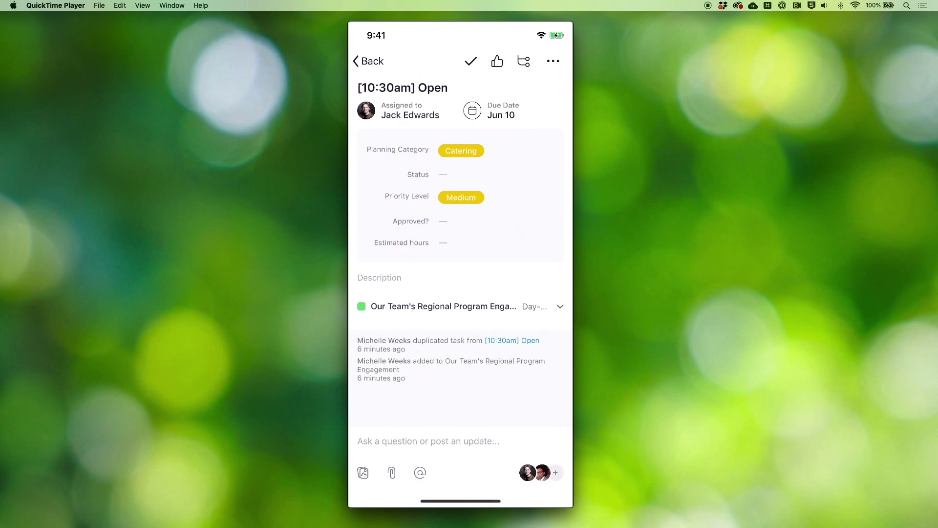
pyautogui.click(363, 473)
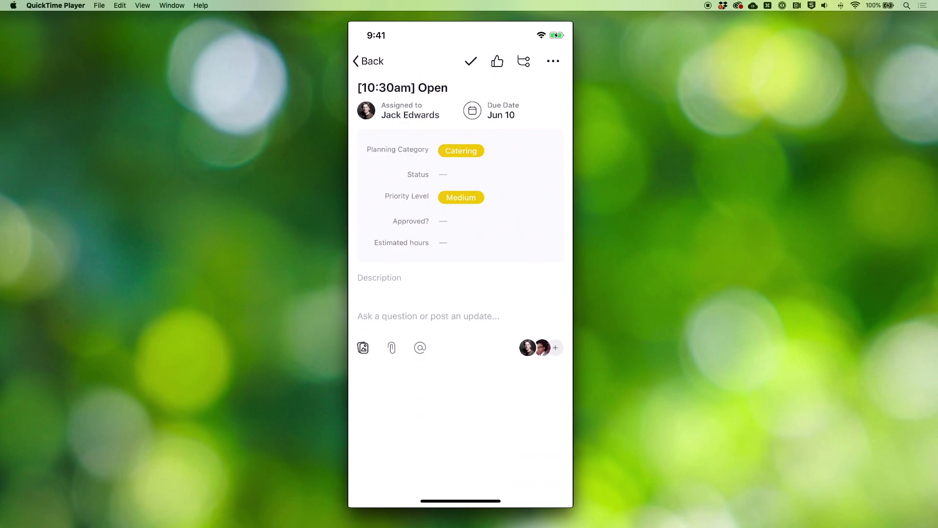
pyautogui.click(447, 372)
pyautogui.click(523, 372)
pyautogui.click(446, 448)
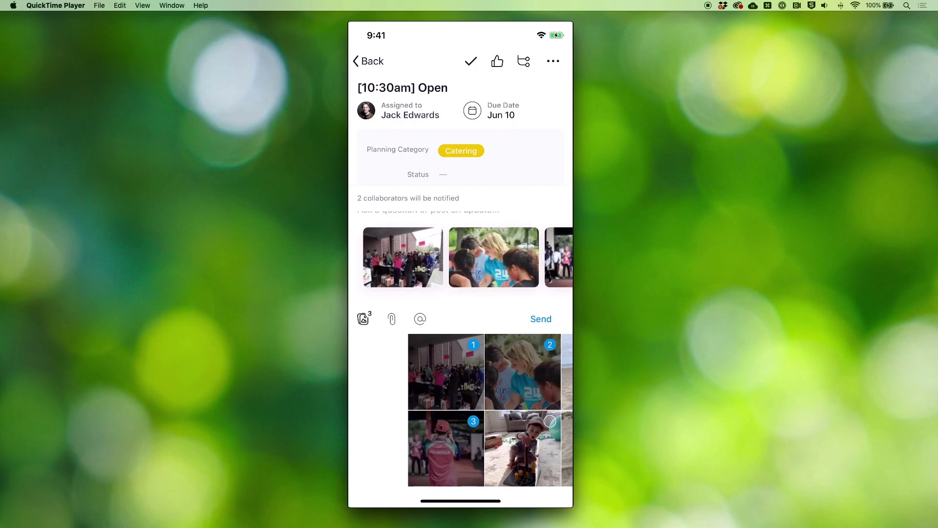
pyautogui.click(541, 320)
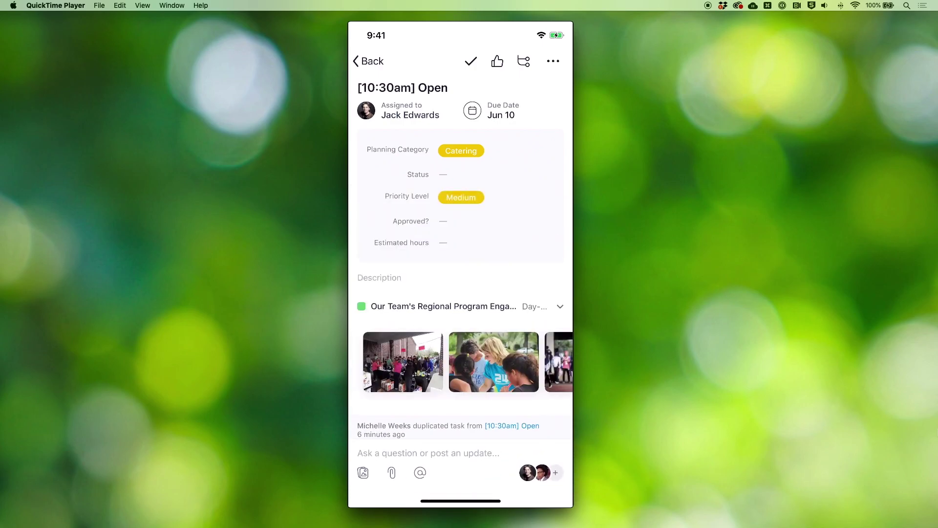
# - Comment 'What a great outpouring from the community. Helping a lot of people today!' and like the task
pyautogui.click(428, 454)
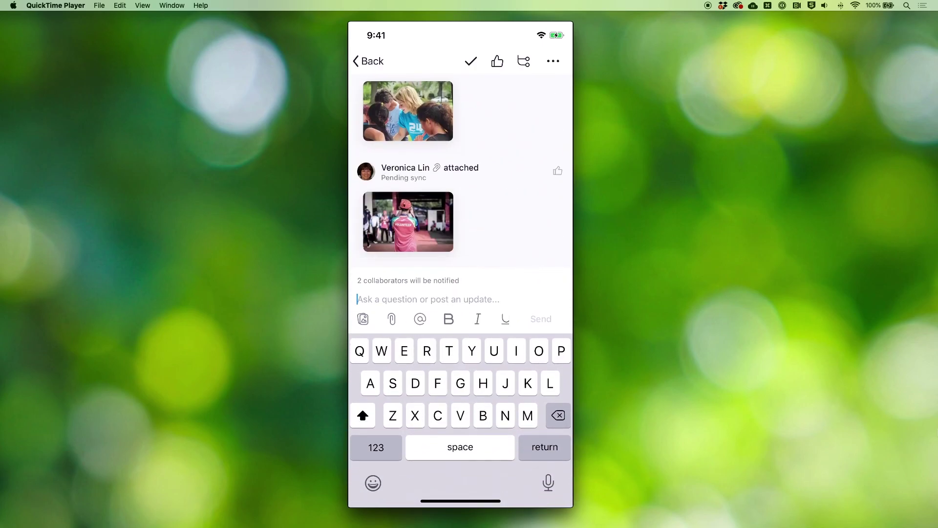
pyautogui.write('What a great outpouring from the community. Helping a lot of people today!')
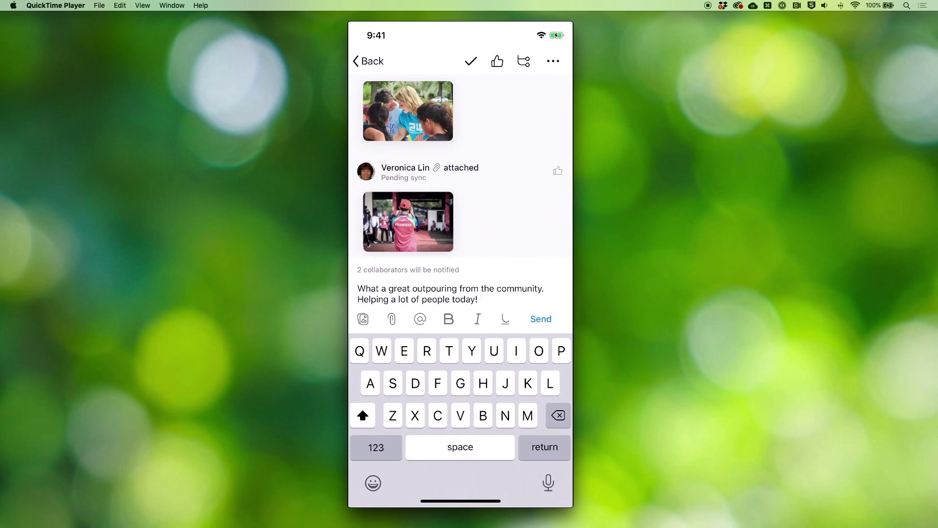
pyautogui.click(541, 319)
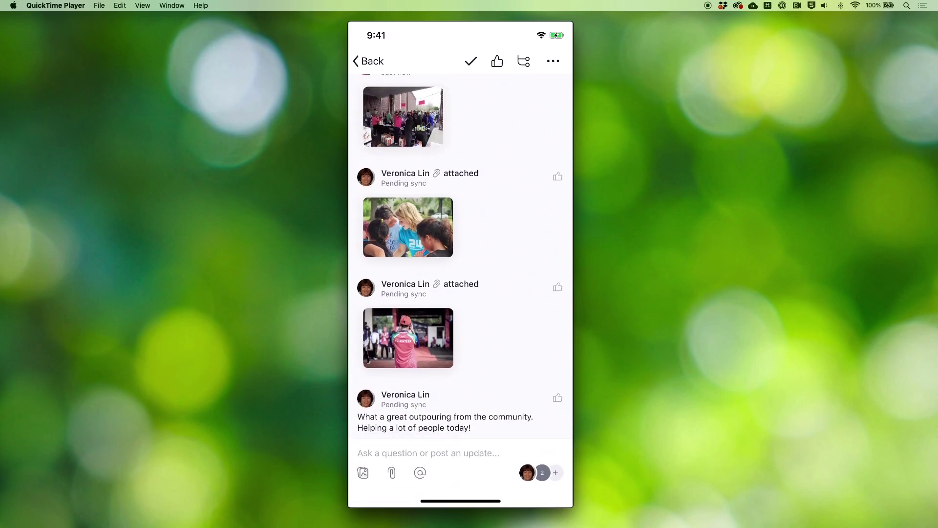
pyautogui.click(497, 61)
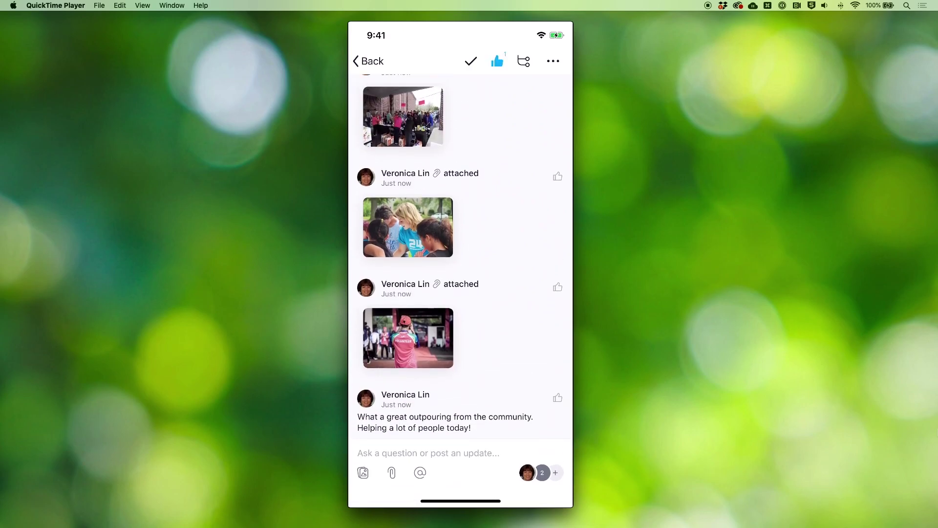
pyautogui.scroll(3, 460, 254)
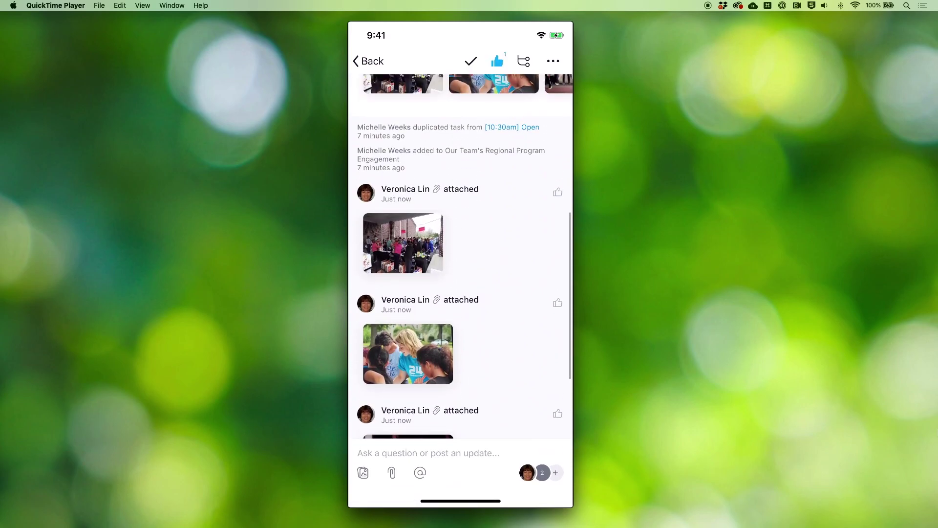
pyautogui.click(403, 243)
# - Pin feedback 'We can use larger signage next time to help with flow' on the pink sign
pyautogui.click(530, 61)
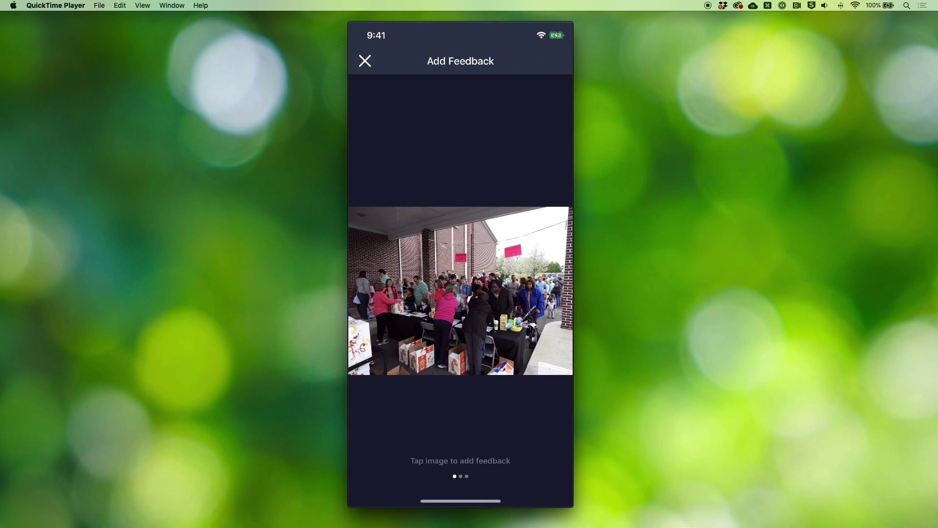
pyautogui.click(515, 243)
pyautogui.click(376, 447)
pyautogui.write('66')
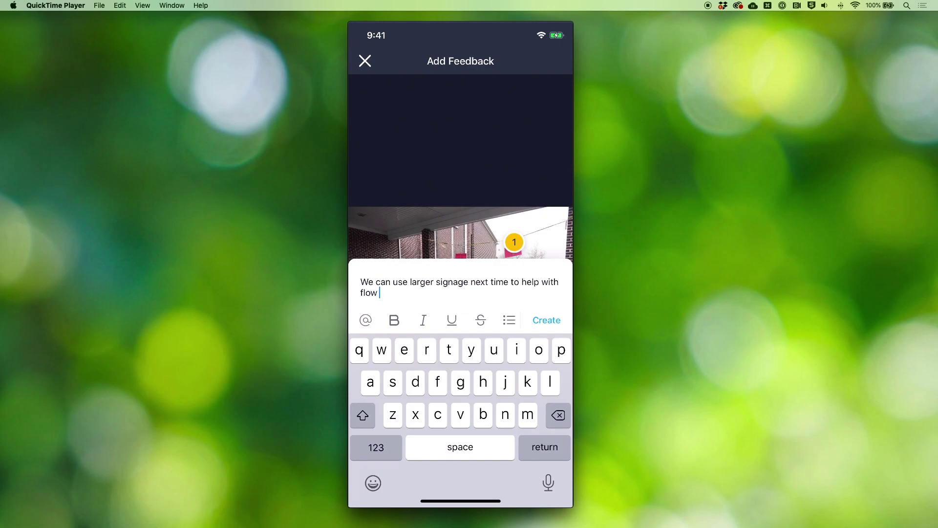
pyautogui.click(546, 320)
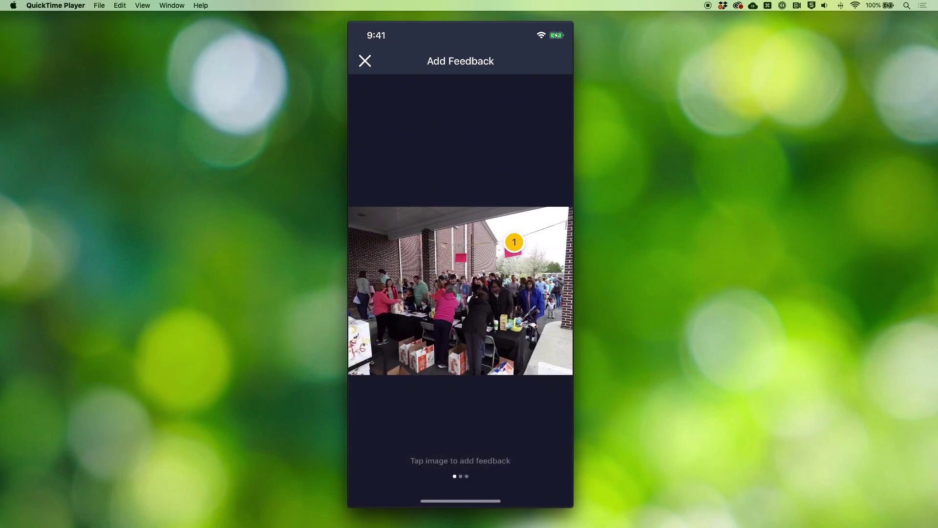
pyautogui.click(369, 60)
pyautogui.scroll(5, 461, 289)
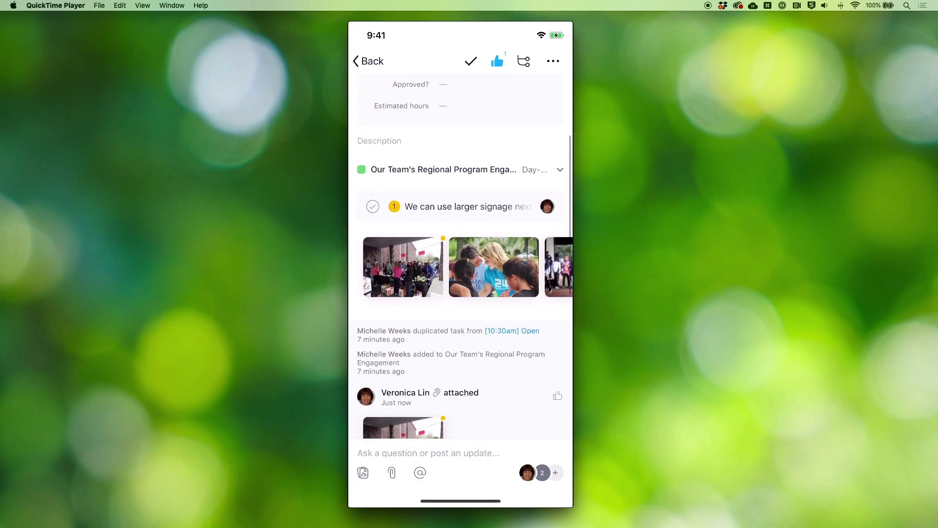
# - Add a new task about printing more information packets, then switch to the web Inbox
pyautogui.click(369, 60)
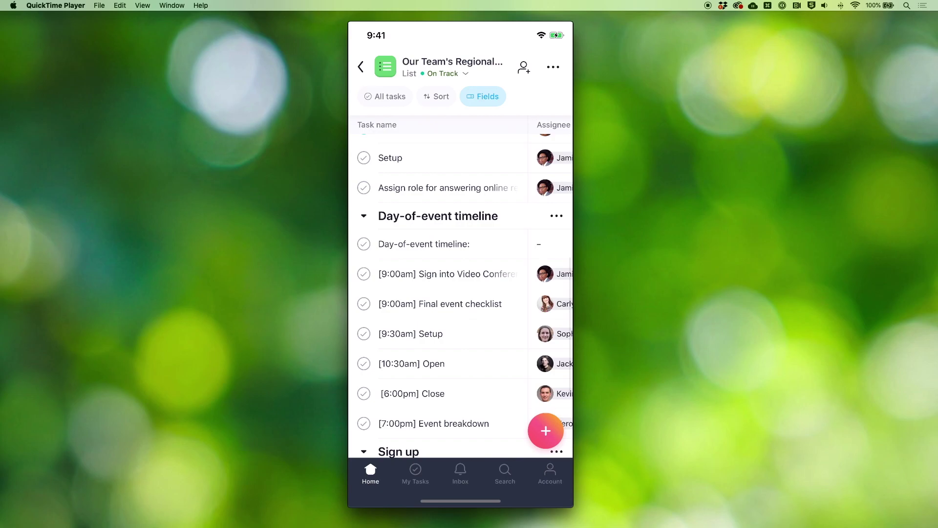
pyautogui.click(545, 430)
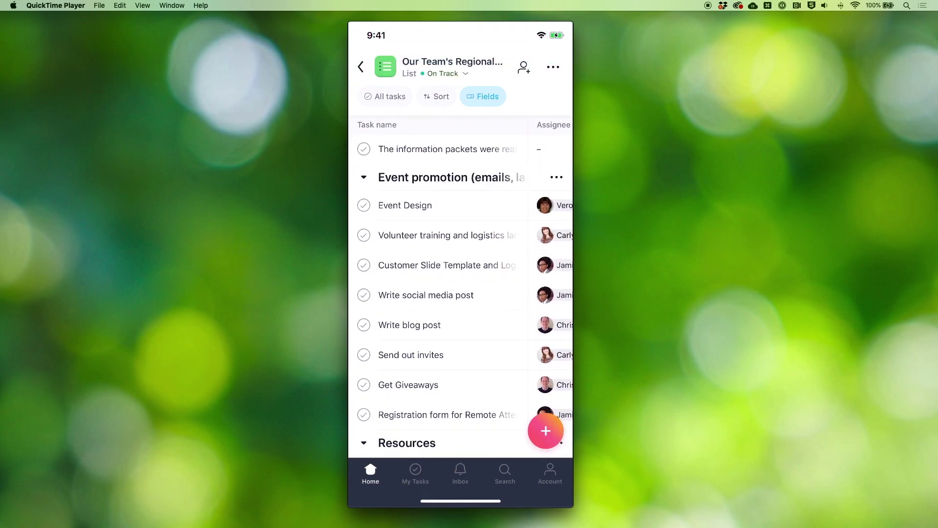
pyautogui.hotkey('ctrl', 'Right')
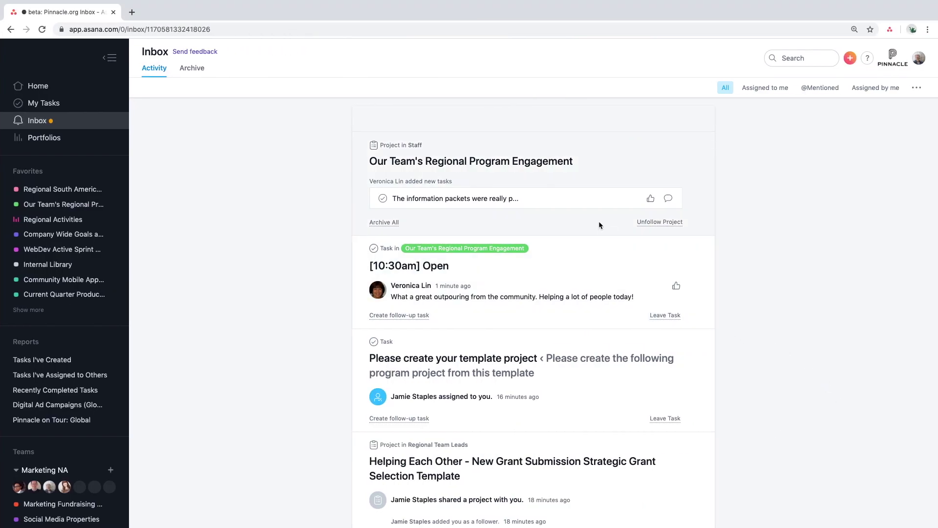
# - Open the [10:30am] Open inbox task and like its latest community-turnout comment
pyautogui.click(573, 304)
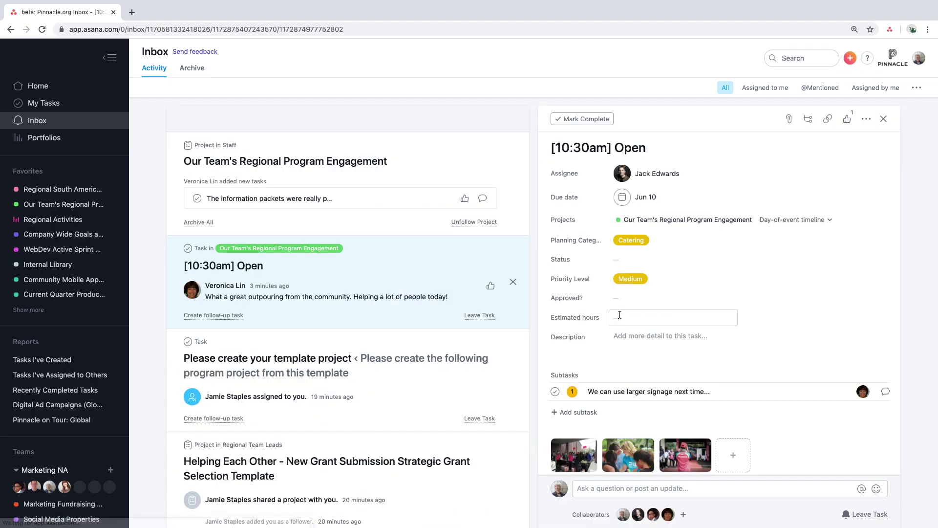
pyautogui.scroll(-5, 830, 307)
pyautogui.scroll(-6, 830, 309)
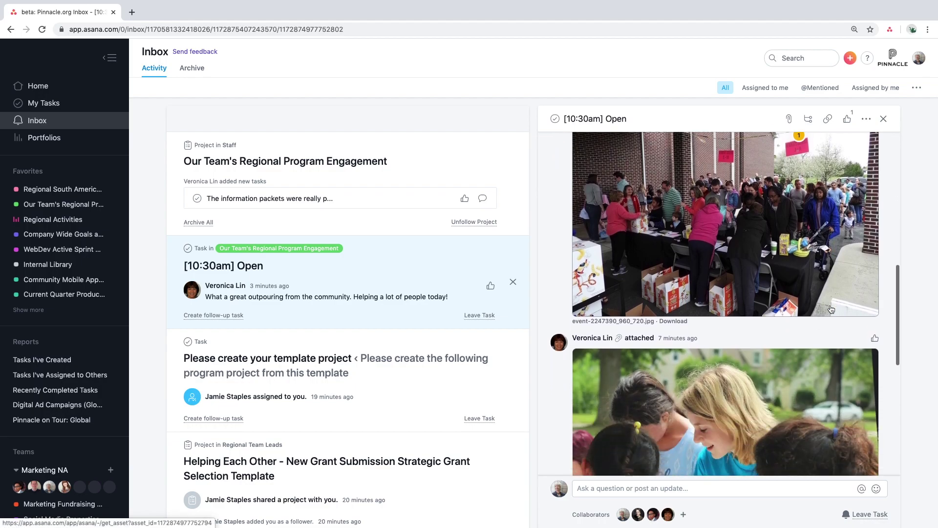
pyautogui.scroll(-10, 832, 309)
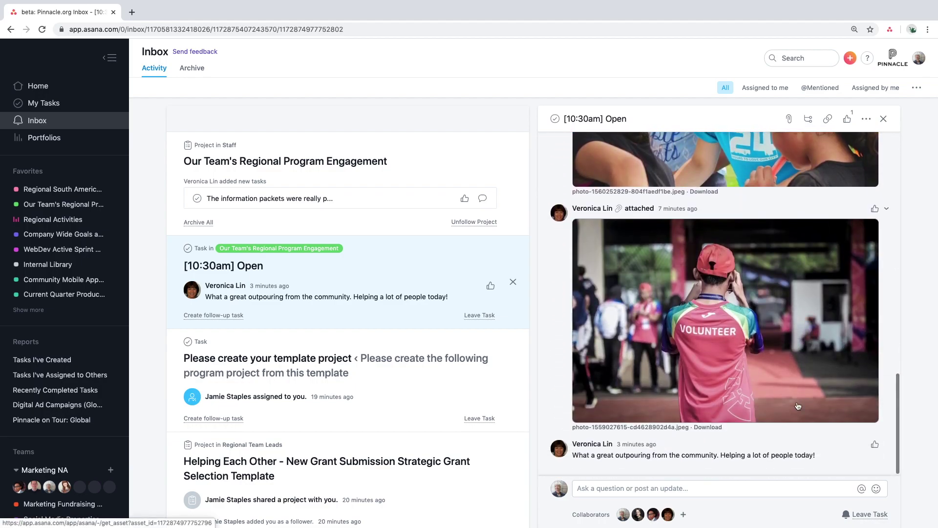
pyautogui.click(874, 444)
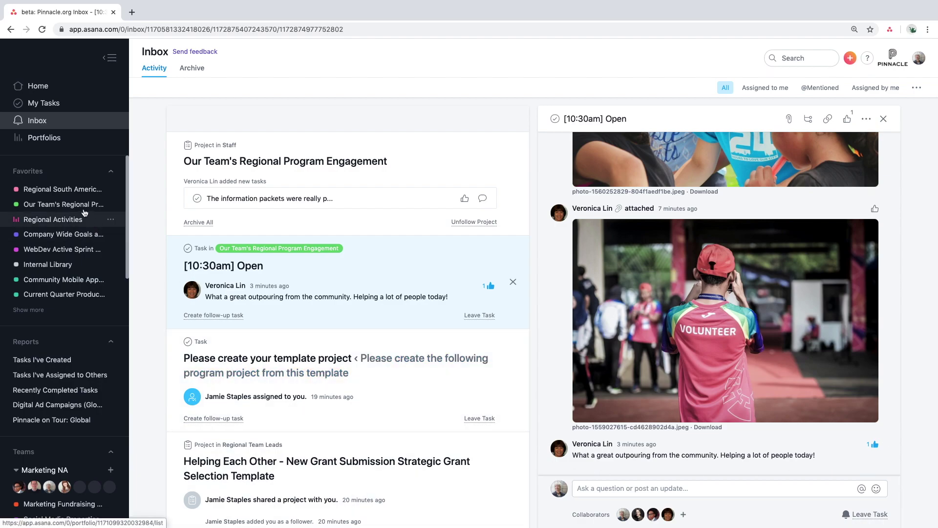
pyautogui.click(70, 192)
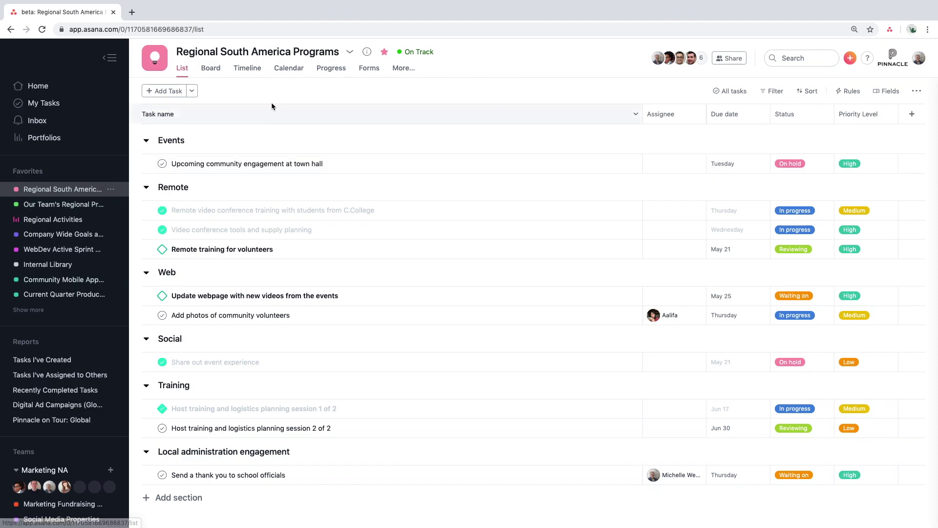
# - Post an On Track status update about the education program events, mentioning a teammate
pyautogui.click(329, 69)
pyautogui.click(403, 177)
pyautogui.write('The education program events that we are running locally o')
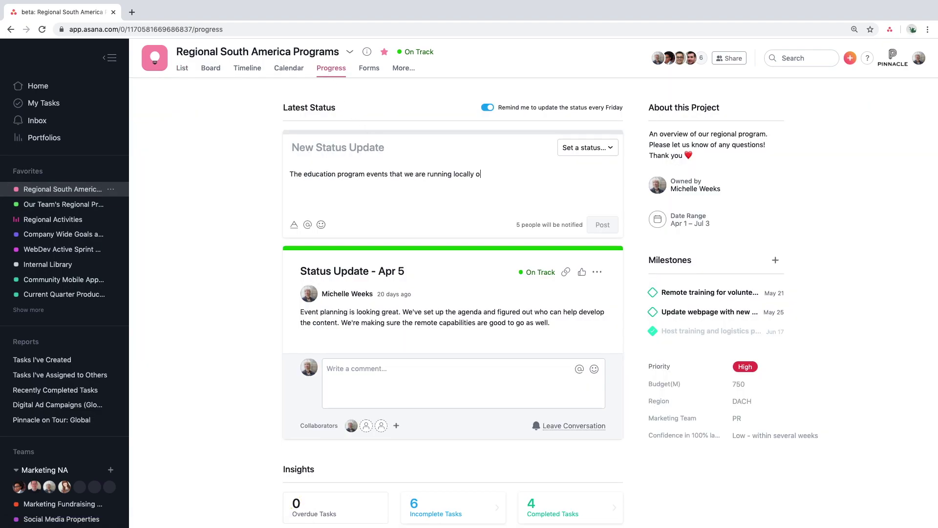
pyautogui.write('ver video conference and in person are going great. We are helping a lot of people! 👍 @')
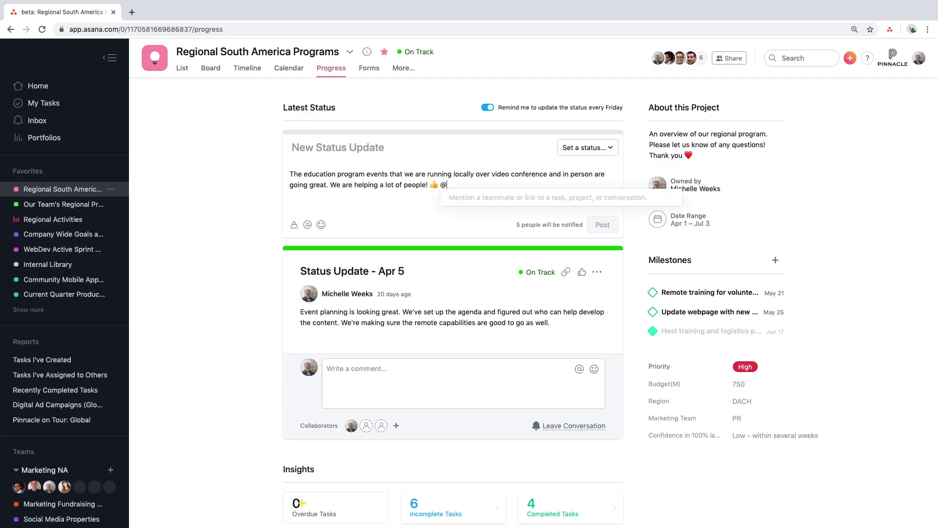
pyautogui.write('Jamie')
pyautogui.press('Return')
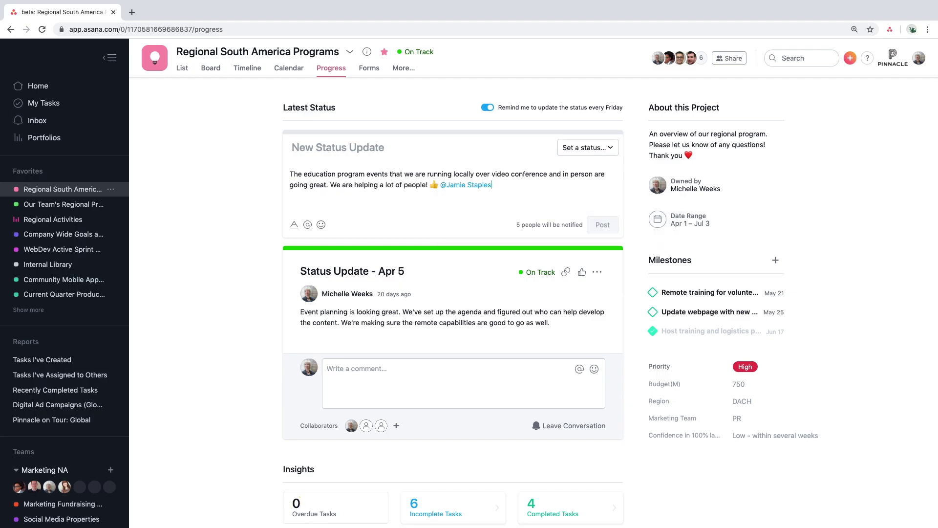
pyautogui.click(588, 147)
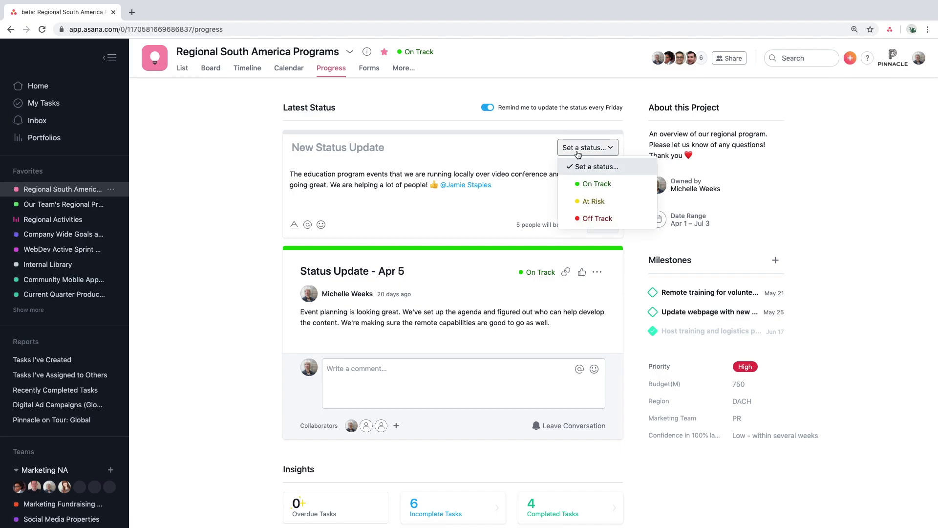
pyautogui.click(588, 182)
pyautogui.click(602, 224)
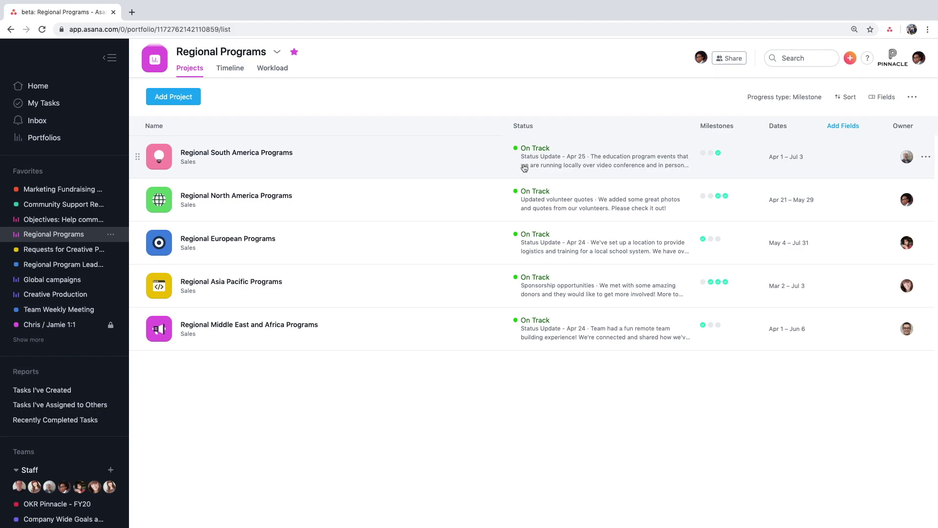
# - Preview Regional South America Programs and like its Apr 25 status update
pyautogui.click(501, 170)
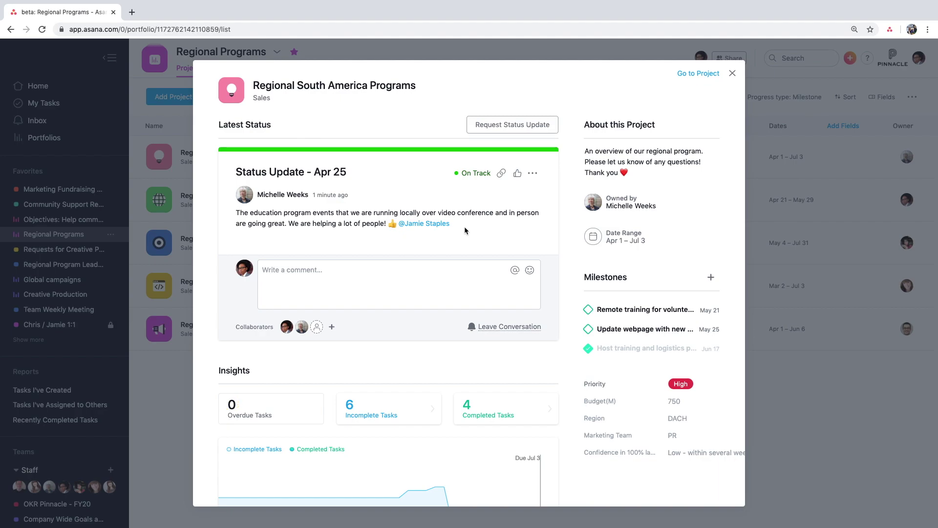
pyautogui.click(518, 175)
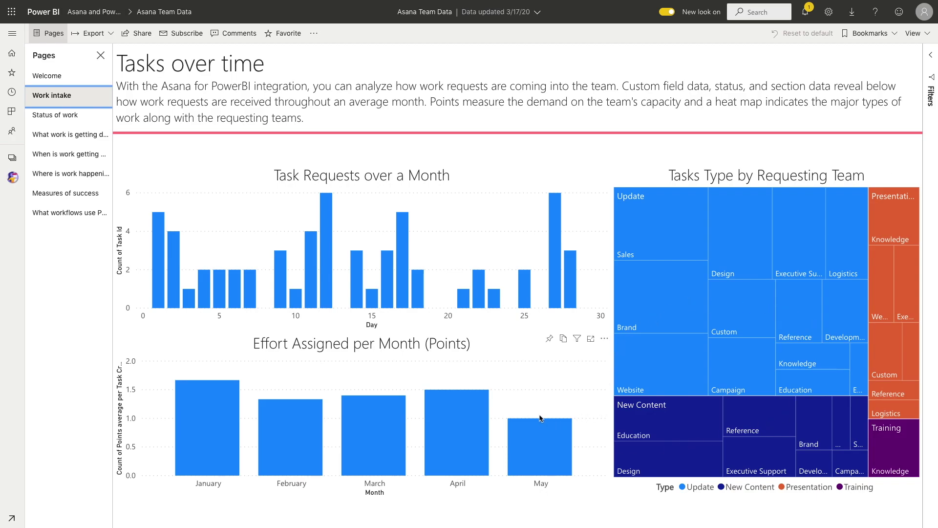
# - Filter the What work is getting done page by Print, Copy and Graphic, then clear it
pyautogui.click(68, 117)
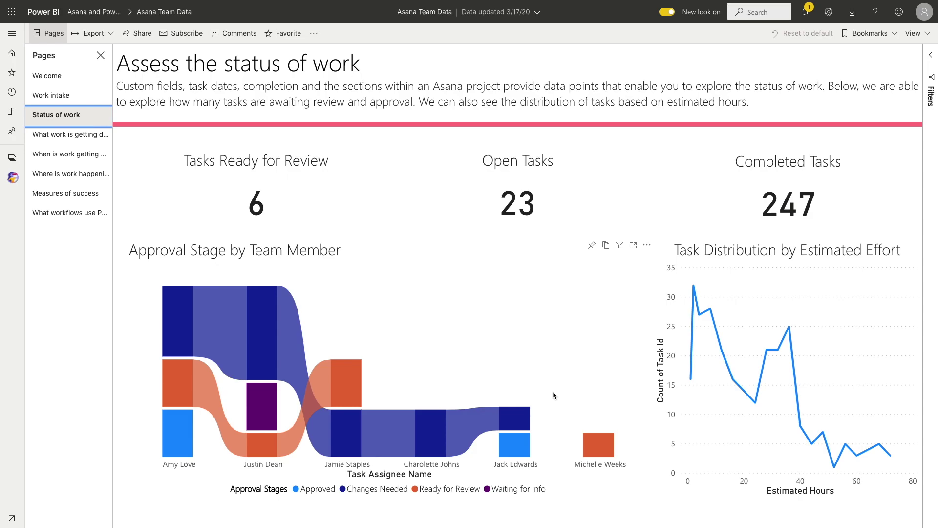
pyautogui.click(78, 136)
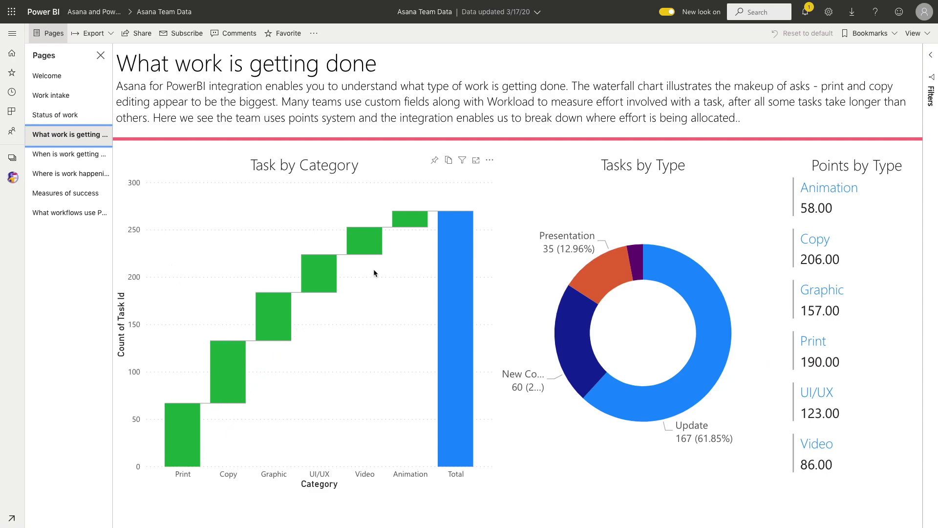
pyautogui.click(185, 463)
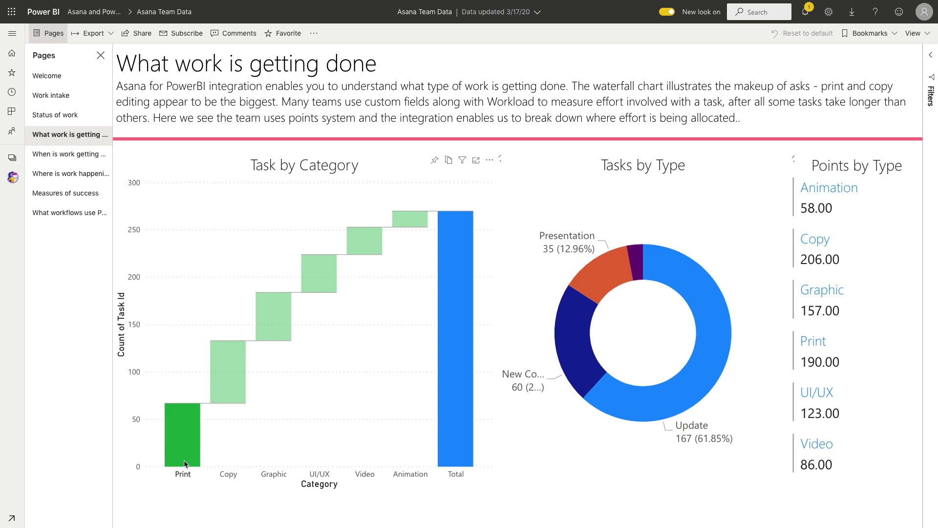
pyautogui.click(228, 384)
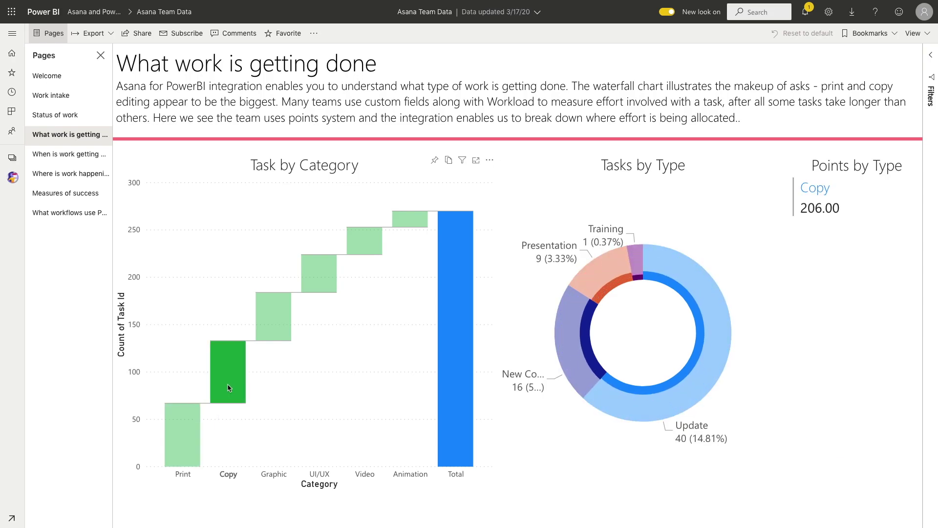
pyautogui.click(272, 333)
pyautogui.click(274, 335)
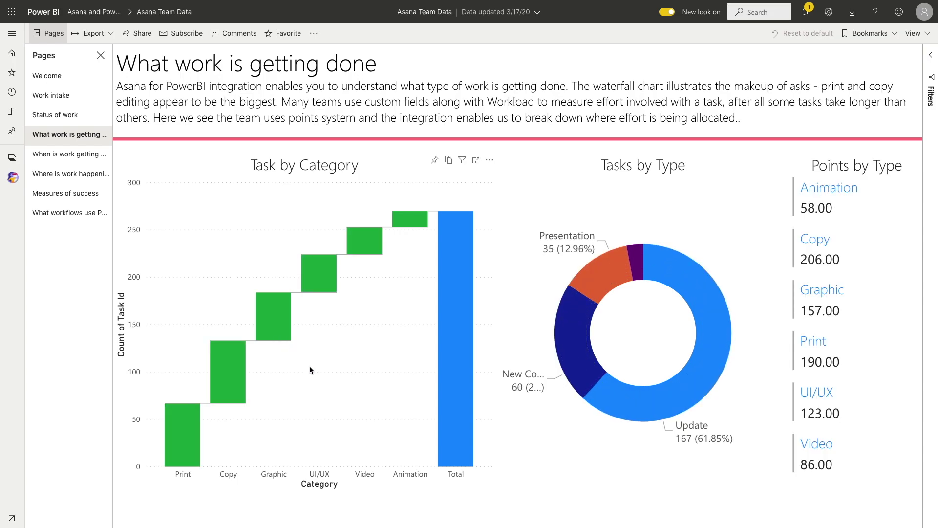
pyautogui.click(69, 154)
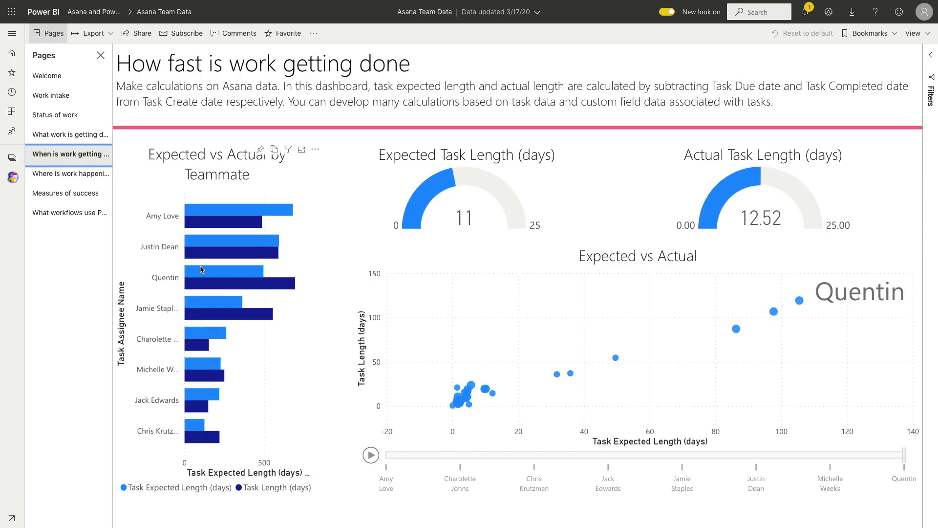
# - Filter task length to one teammate, then rectangle-select the European points on the work map
pyautogui.moveTo(229, 274)
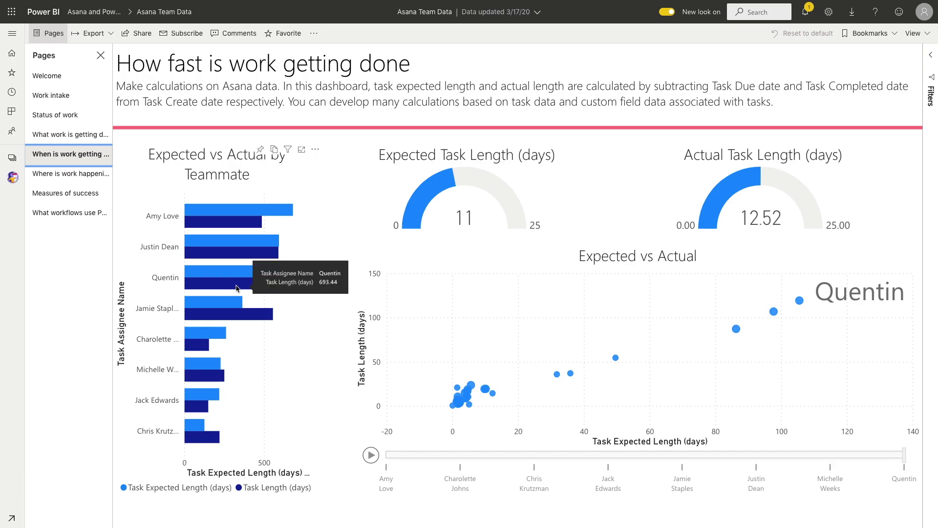
pyautogui.click(168, 217)
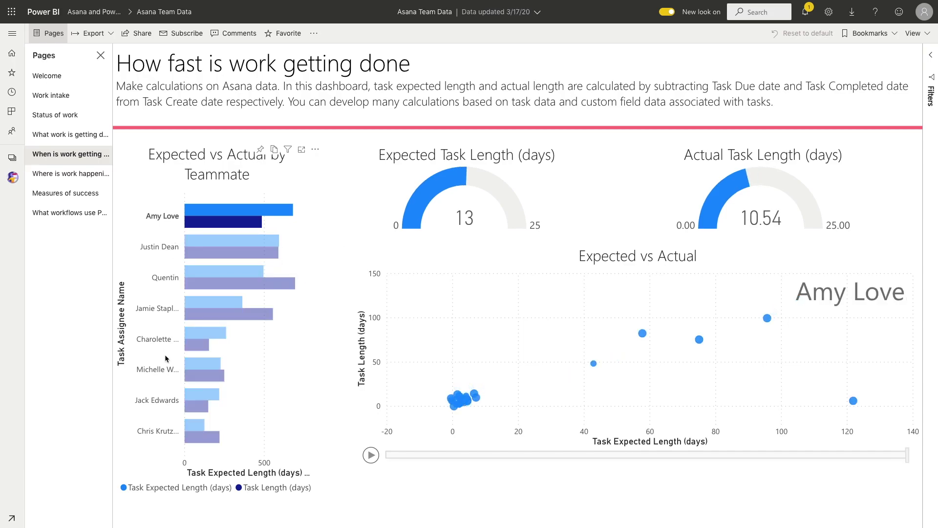
pyautogui.click(84, 180)
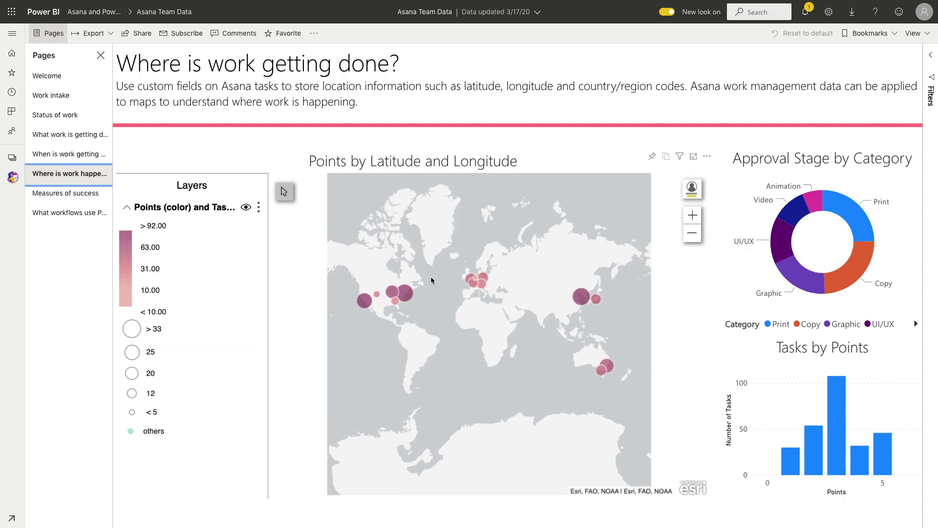
pyautogui.scroll(2, 429, 274)
pyautogui.moveTo(391, 280); pyautogui.dragTo(421, 334)
pyautogui.click(285, 191)
pyautogui.click(315, 191)
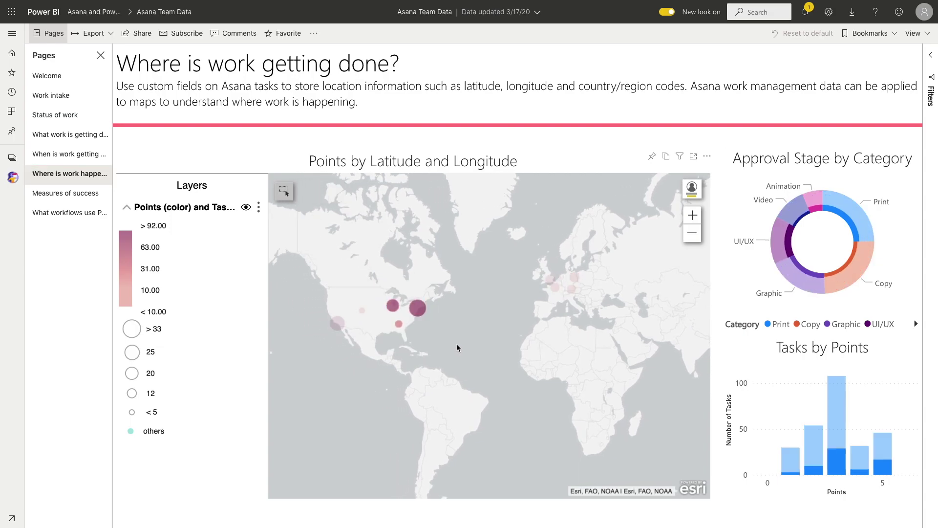
pyautogui.moveTo(595, 313); pyautogui.dragTo(531, 263)
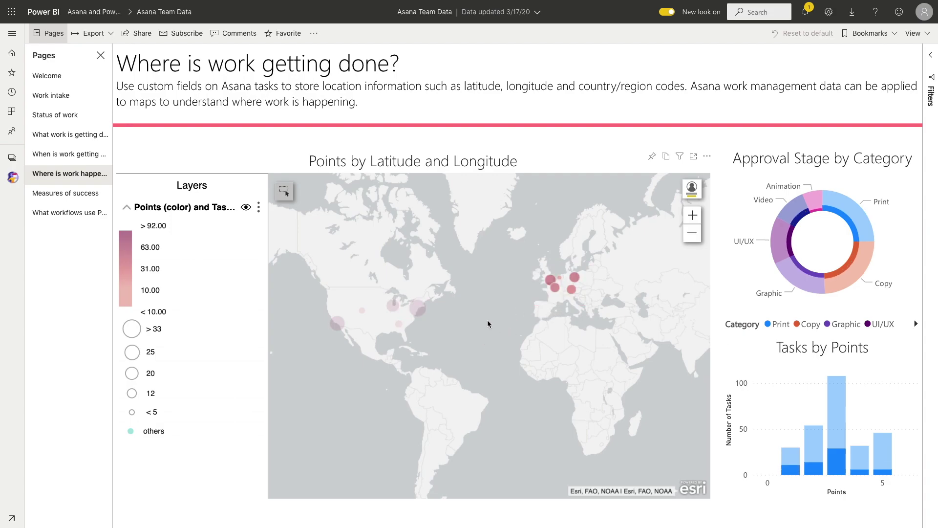
pyautogui.click(89, 193)
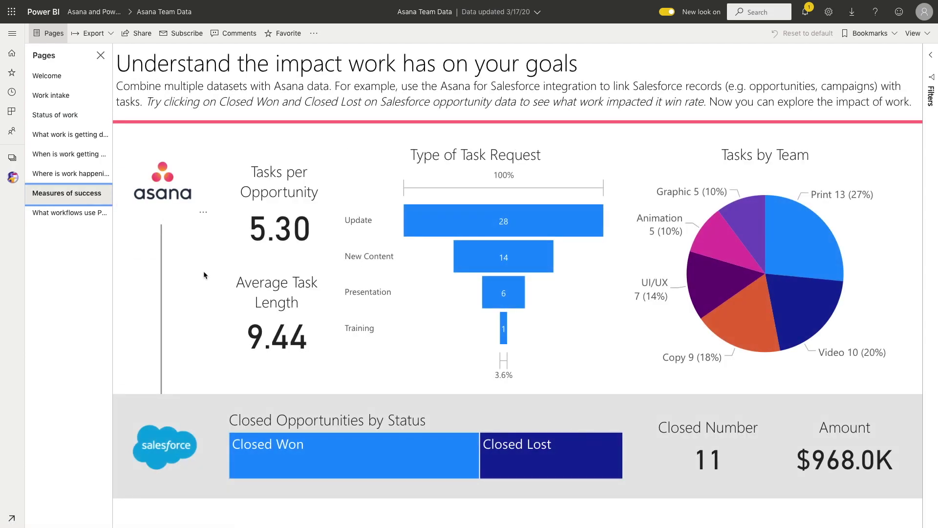
# - Compare Closed Won and Closed Lost opportunities, then clear the filter back to $968.0K
pyautogui.click(345, 449)
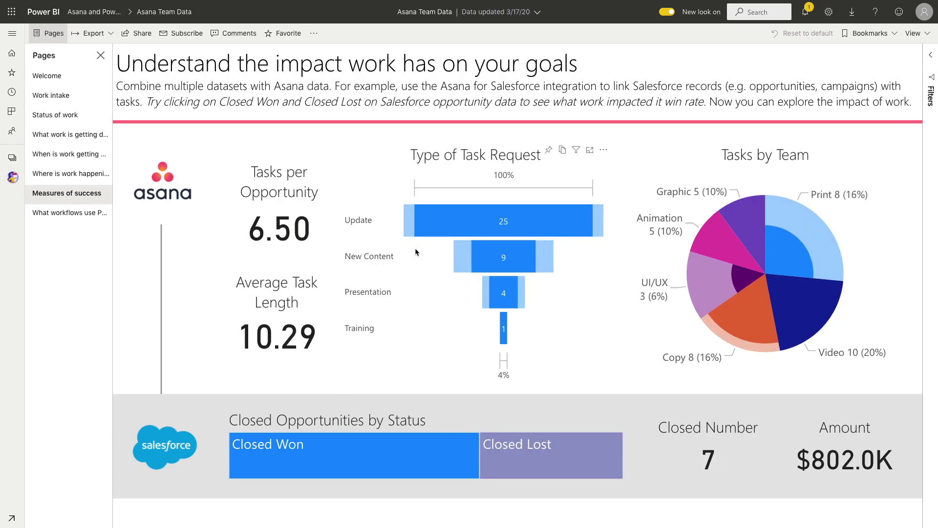
pyautogui.click(517, 461)
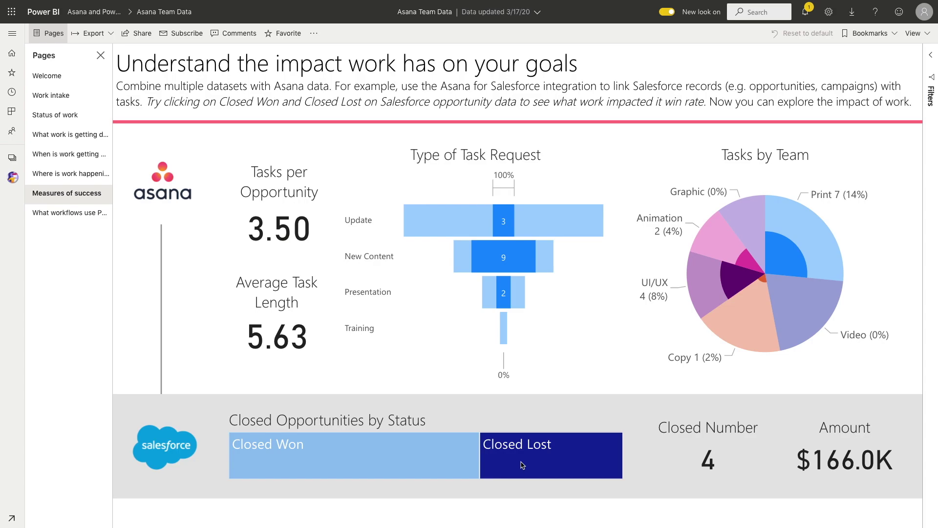
pyautogui.click(523, 465)
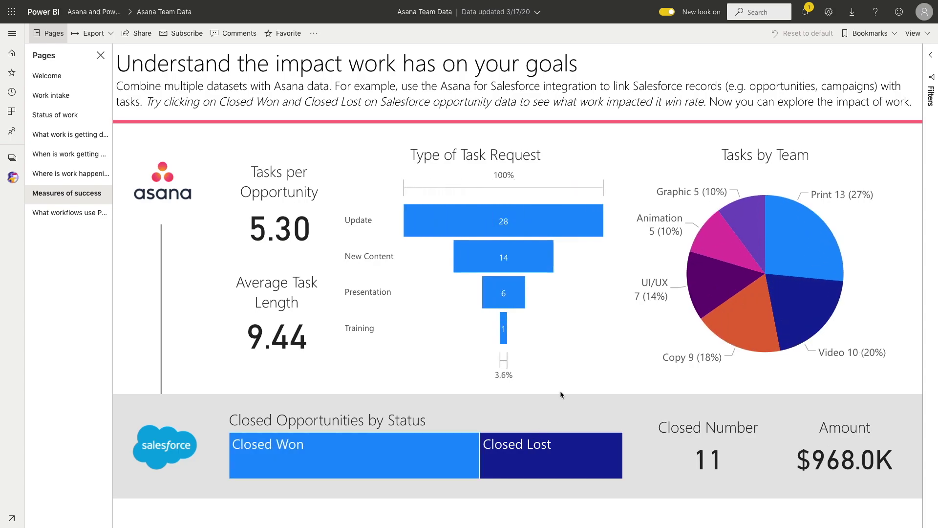
pyautogui.hotkey('ctrl', 'Right')
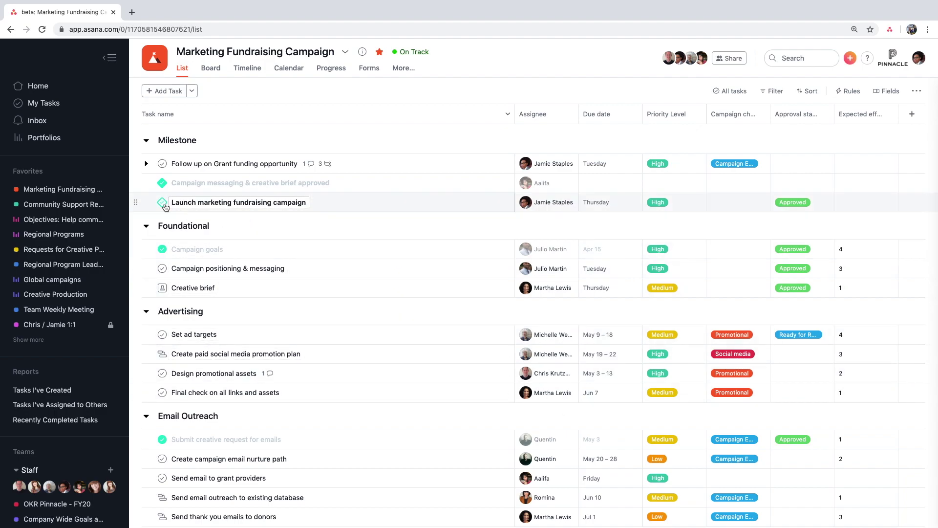
# - Complete the Launch marketing fundraising campaign milestone in the List view
pyautogui.click(162, 202)
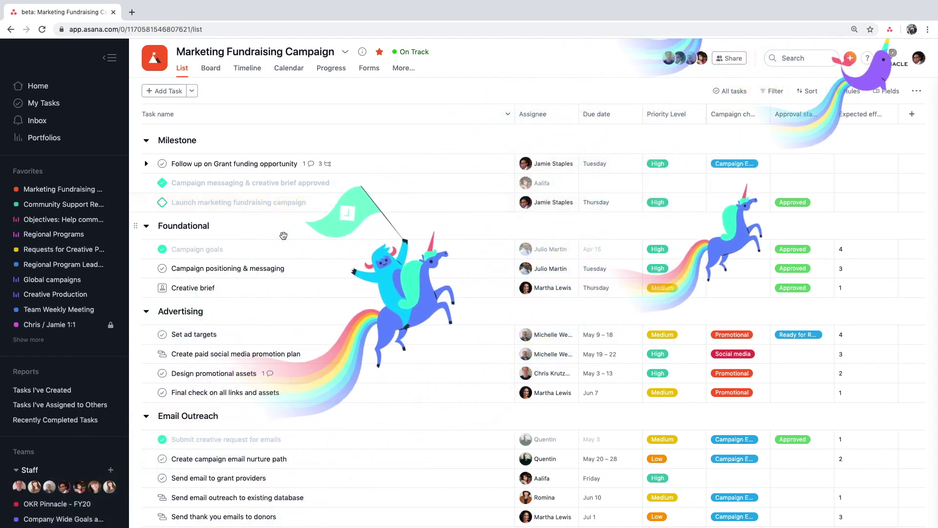